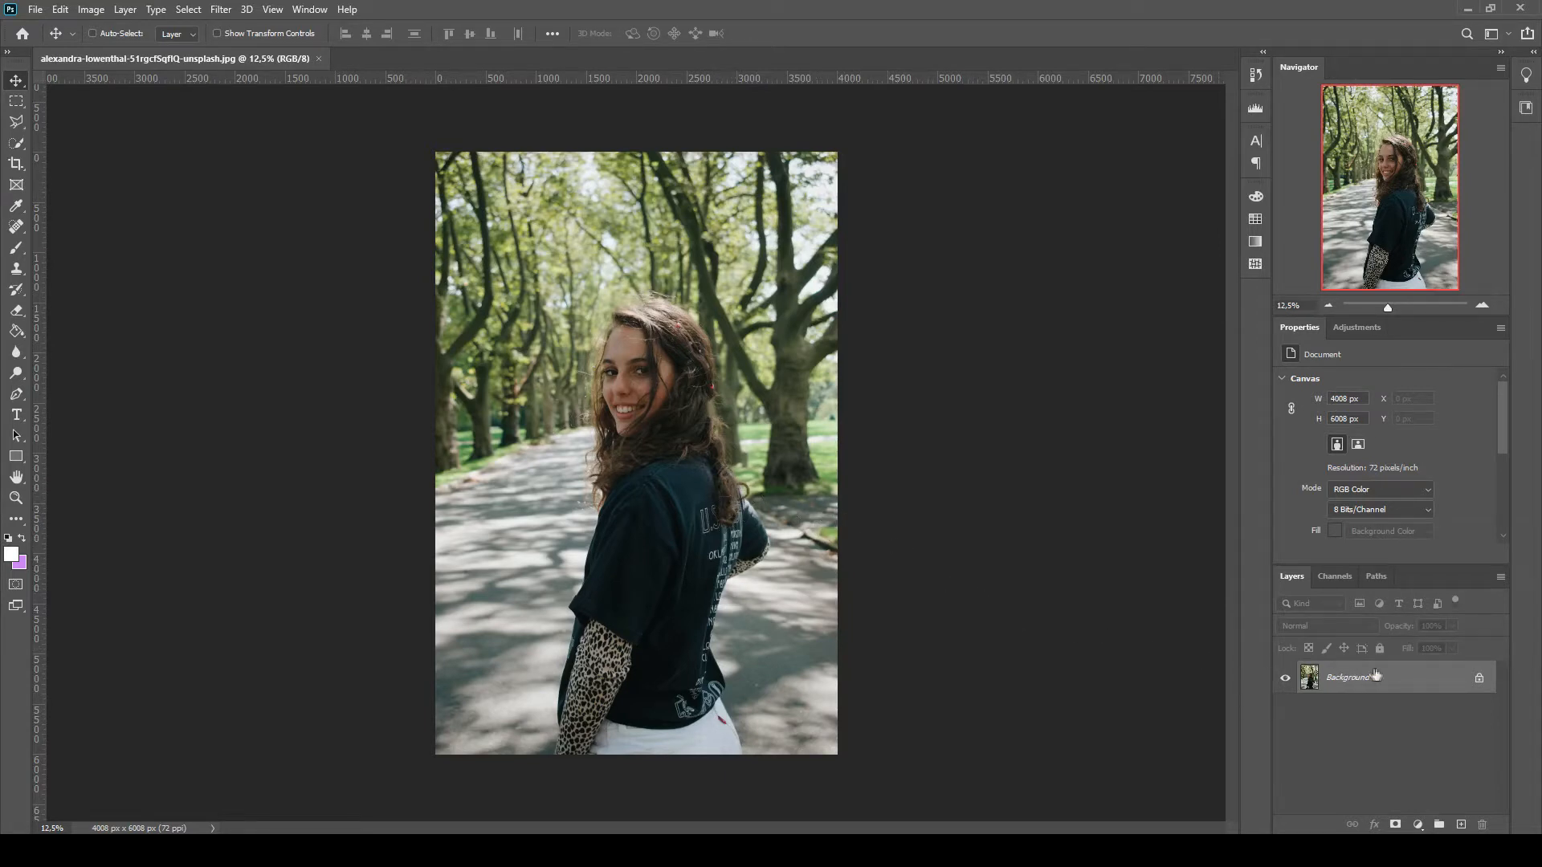
Step: Convert the Background into a regular layer named Layer 0 and duplicate it
double_click(1409, 682)
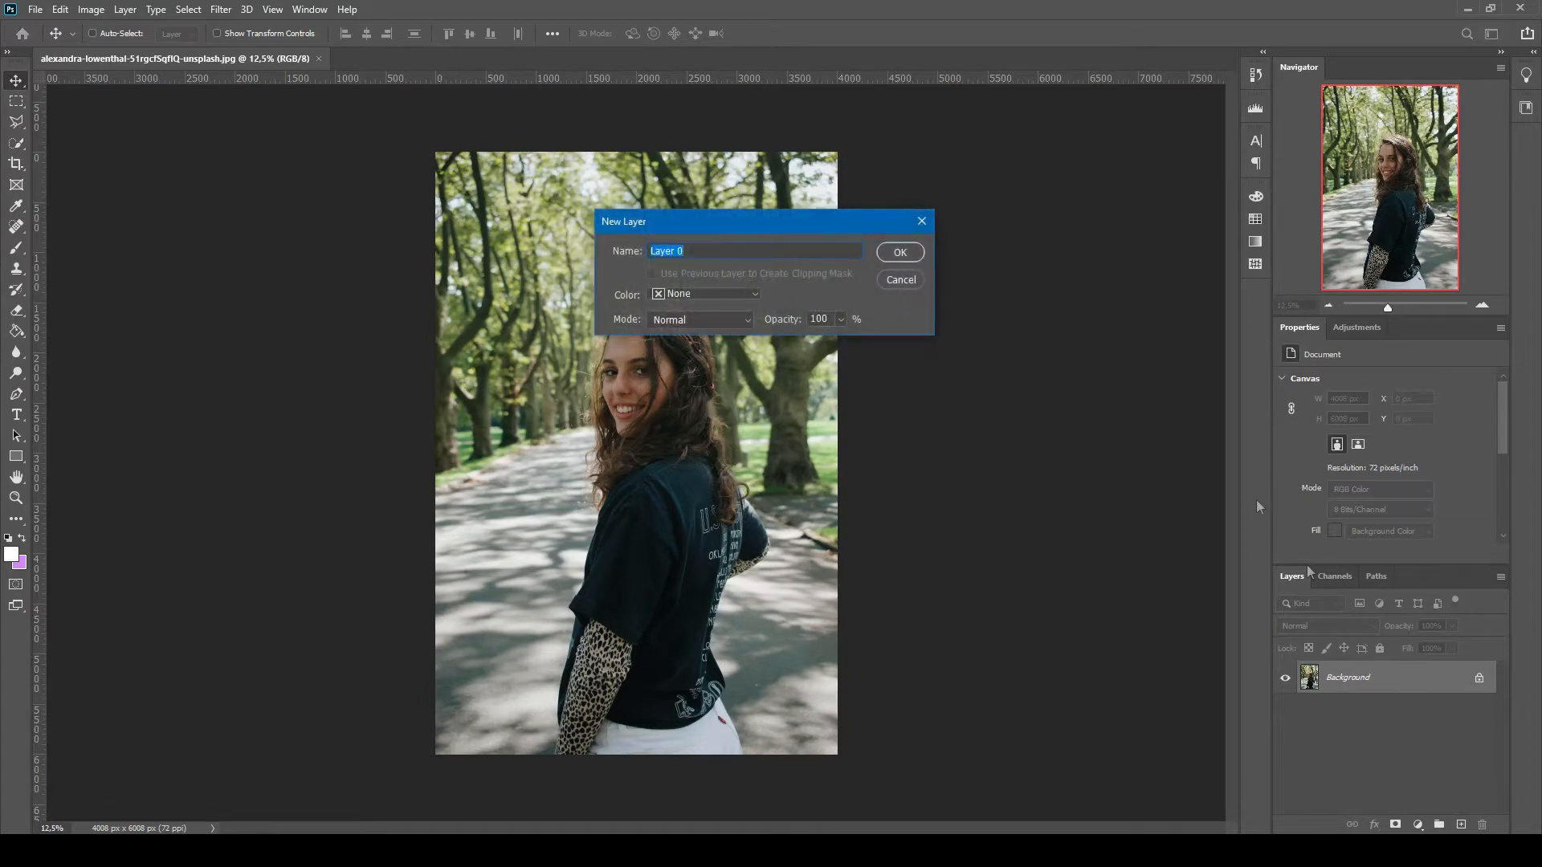
left_click(901, 253)
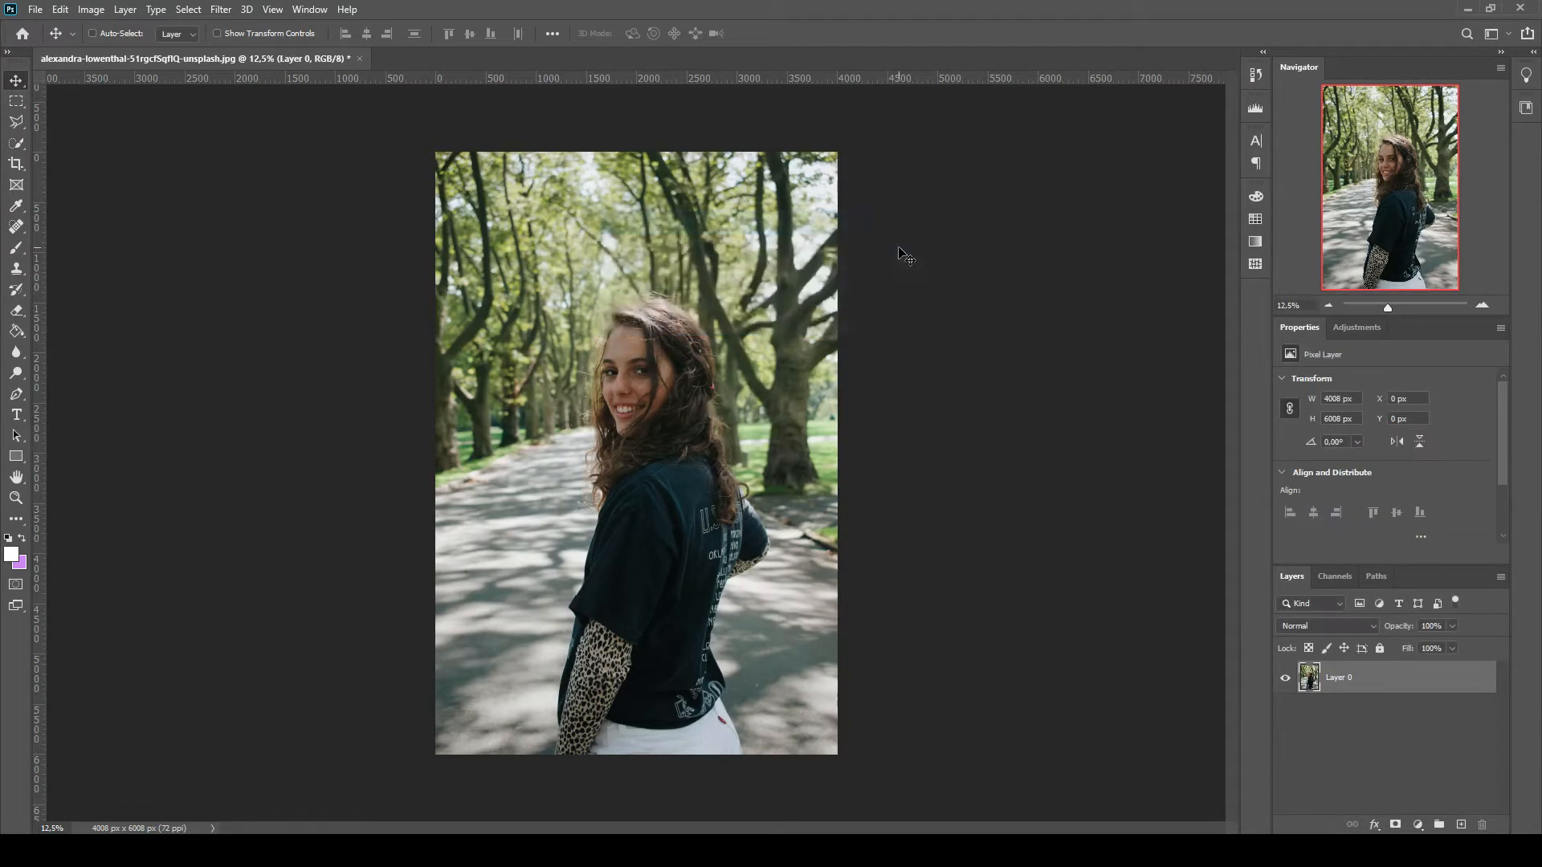
right_click(1403, 681)
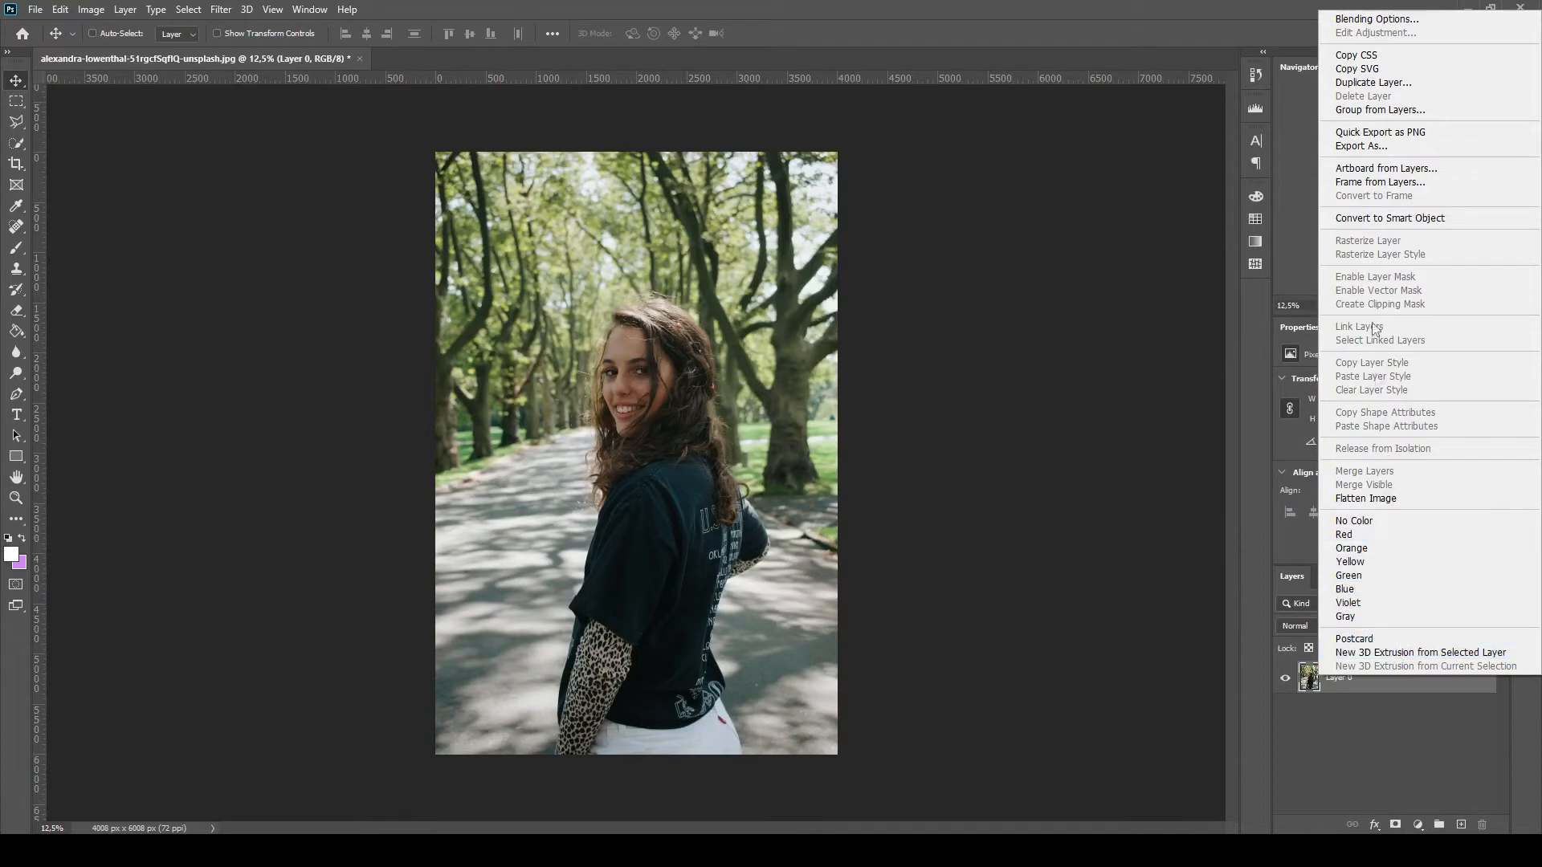
left_click(1402, 87)
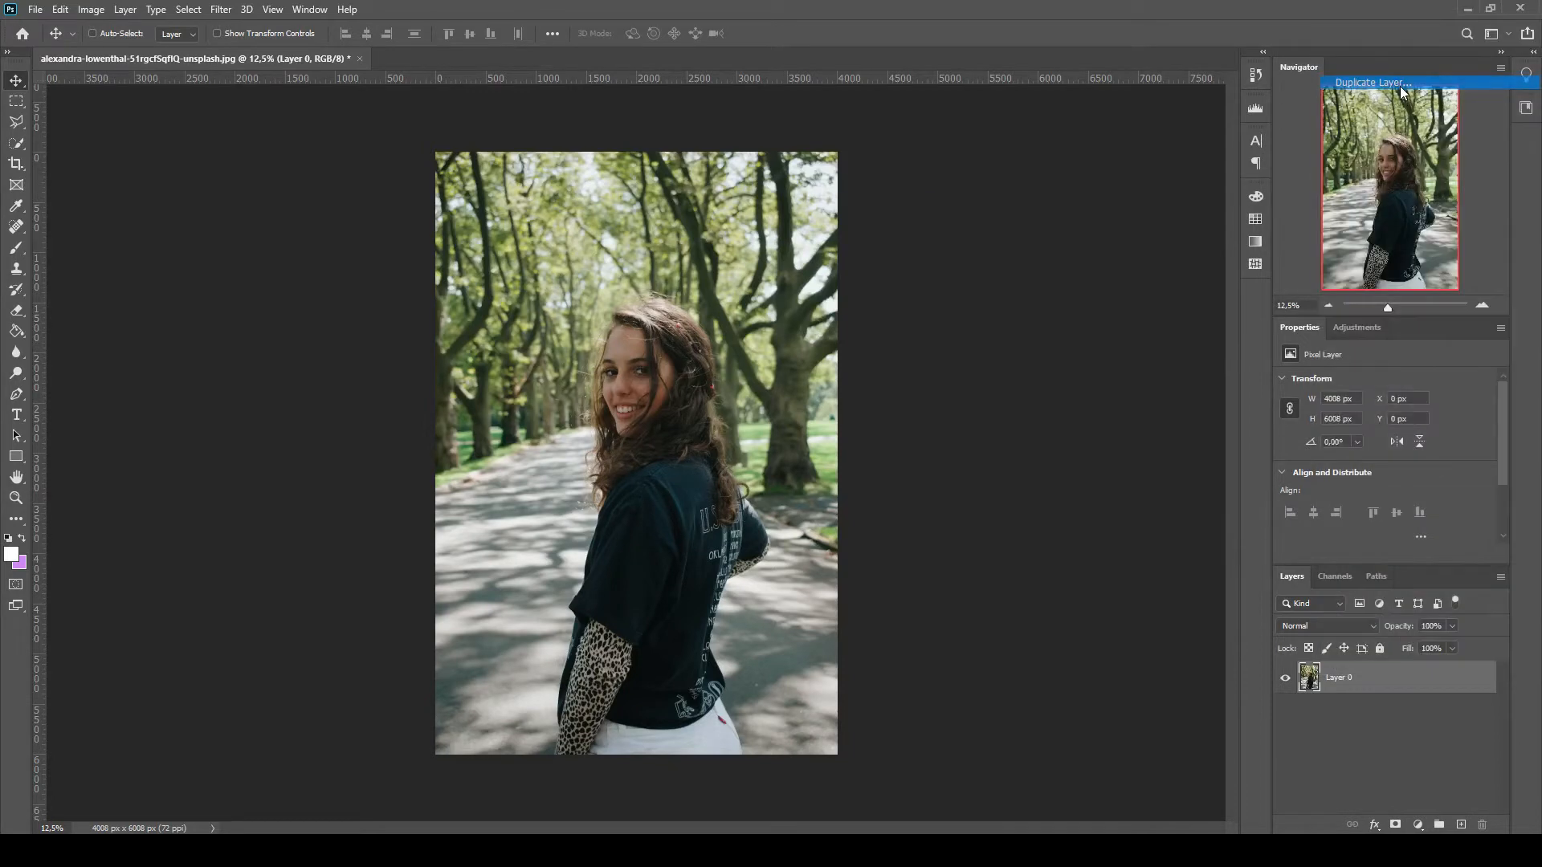
left_click(893, 242)
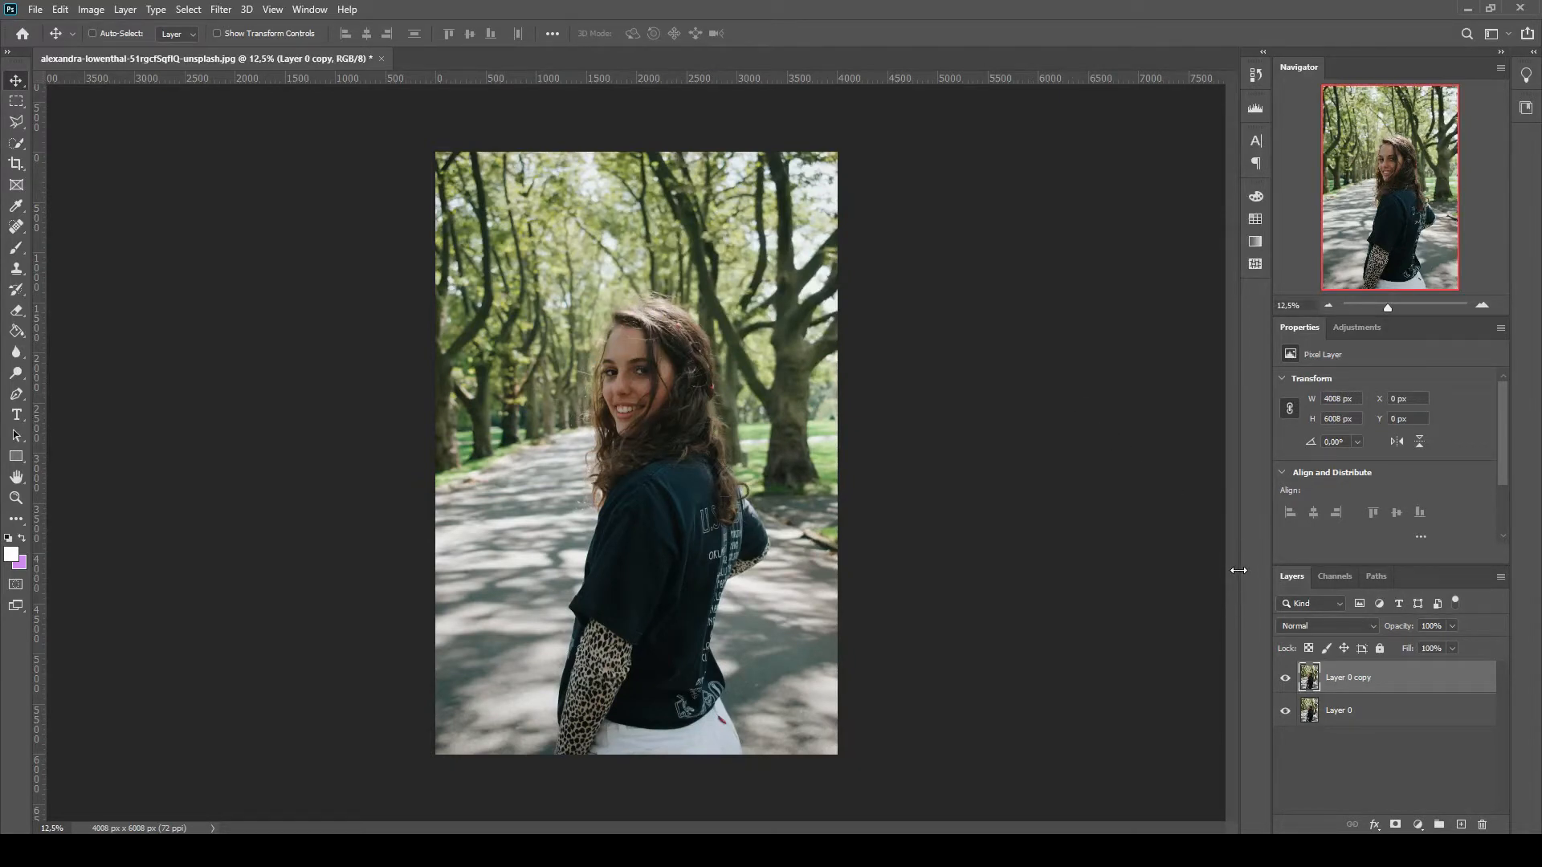
Step: Group the duplicated layer and toggle the group's visibility off and on to compare it with the original
key("ctrl+g")
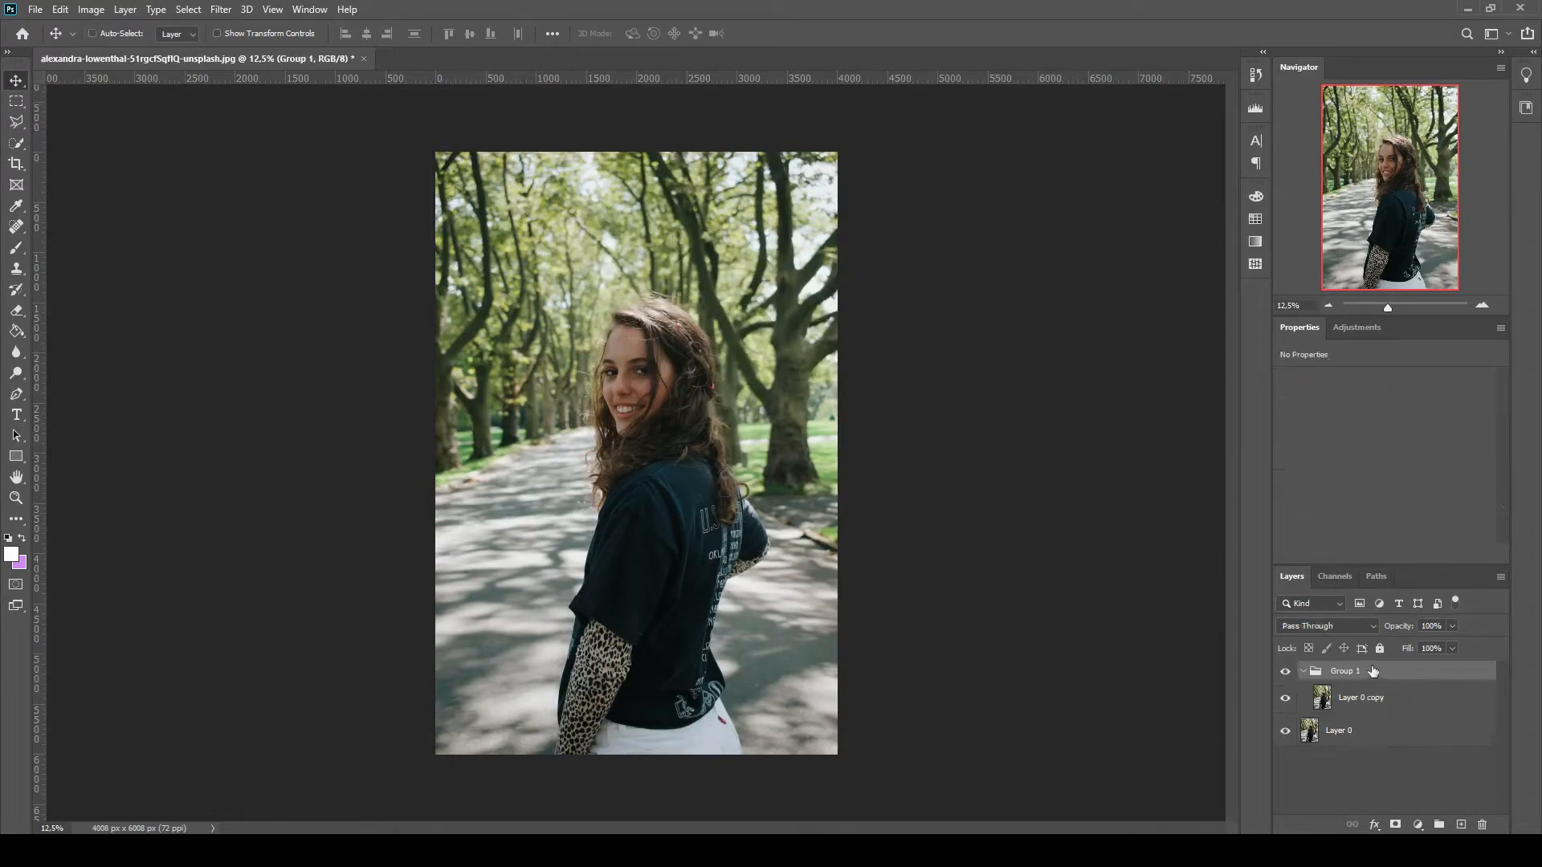
left_click(1284, 673)
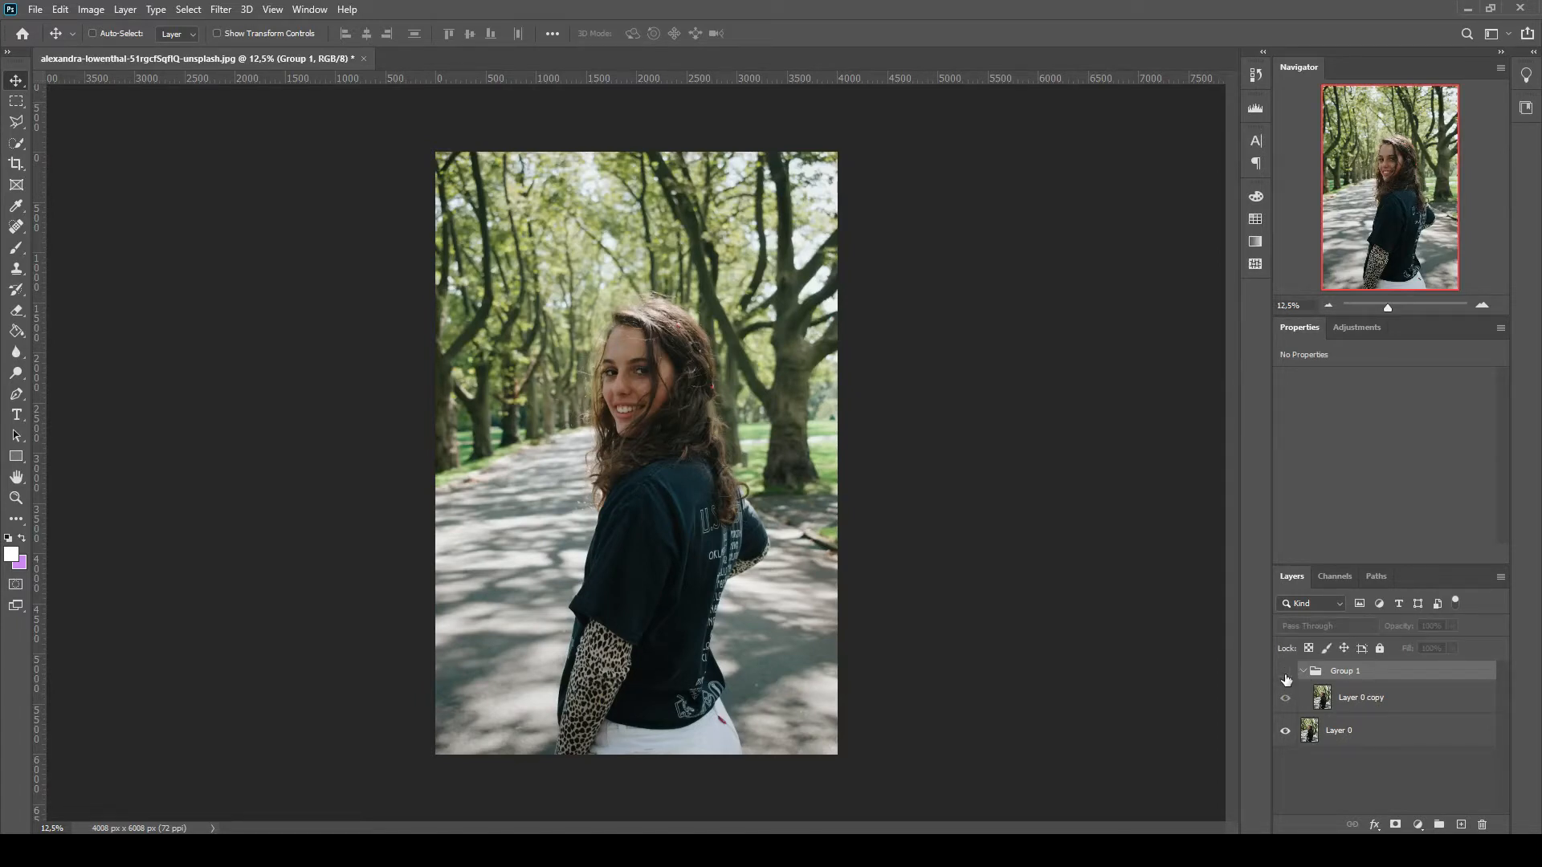
left_click(1285, 673)
left_click(1285, 673)
left_click(1285, 675)
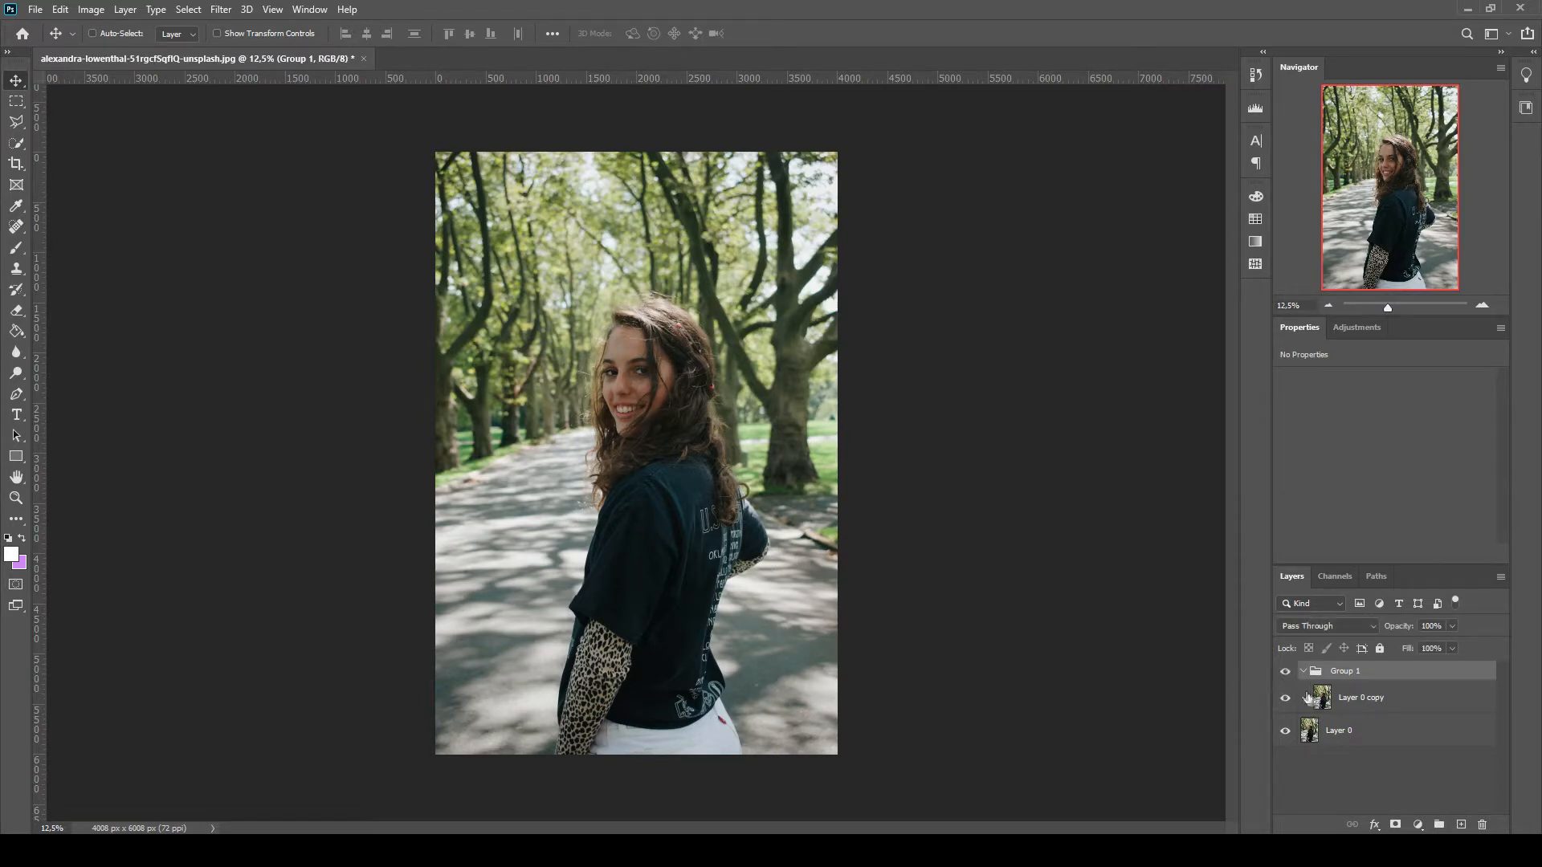
Step: Rename the lower photo layer, Layer 0, as Original
double_click(1340, 733)
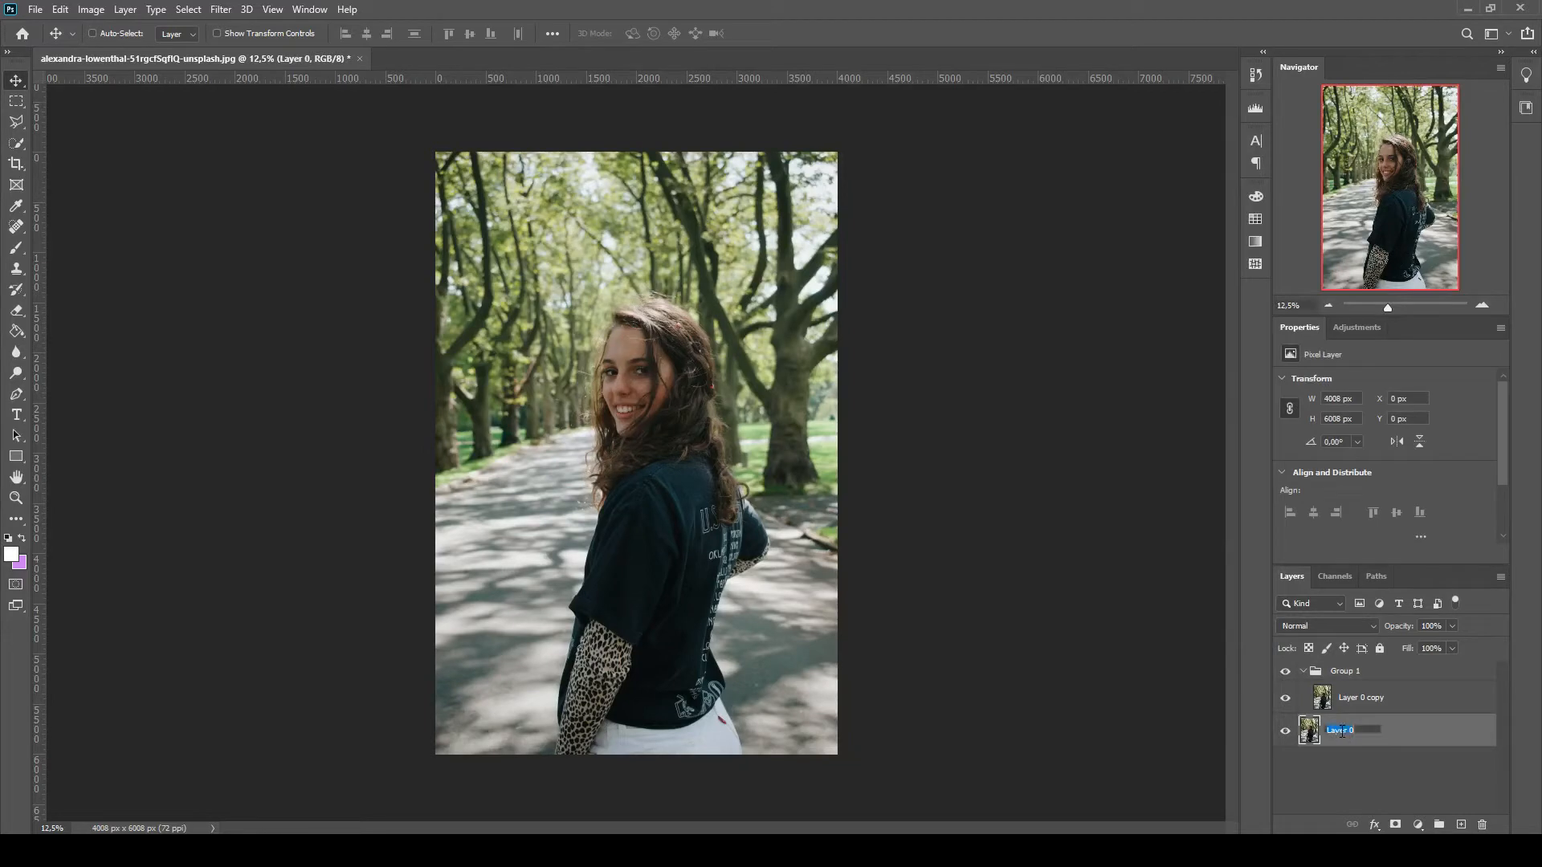
type("Original")
key("Return")
Step: Open Select and Mask for the Layer 0 copy layer and review the view modes, keeping Overlay
left_click(1399, 700)
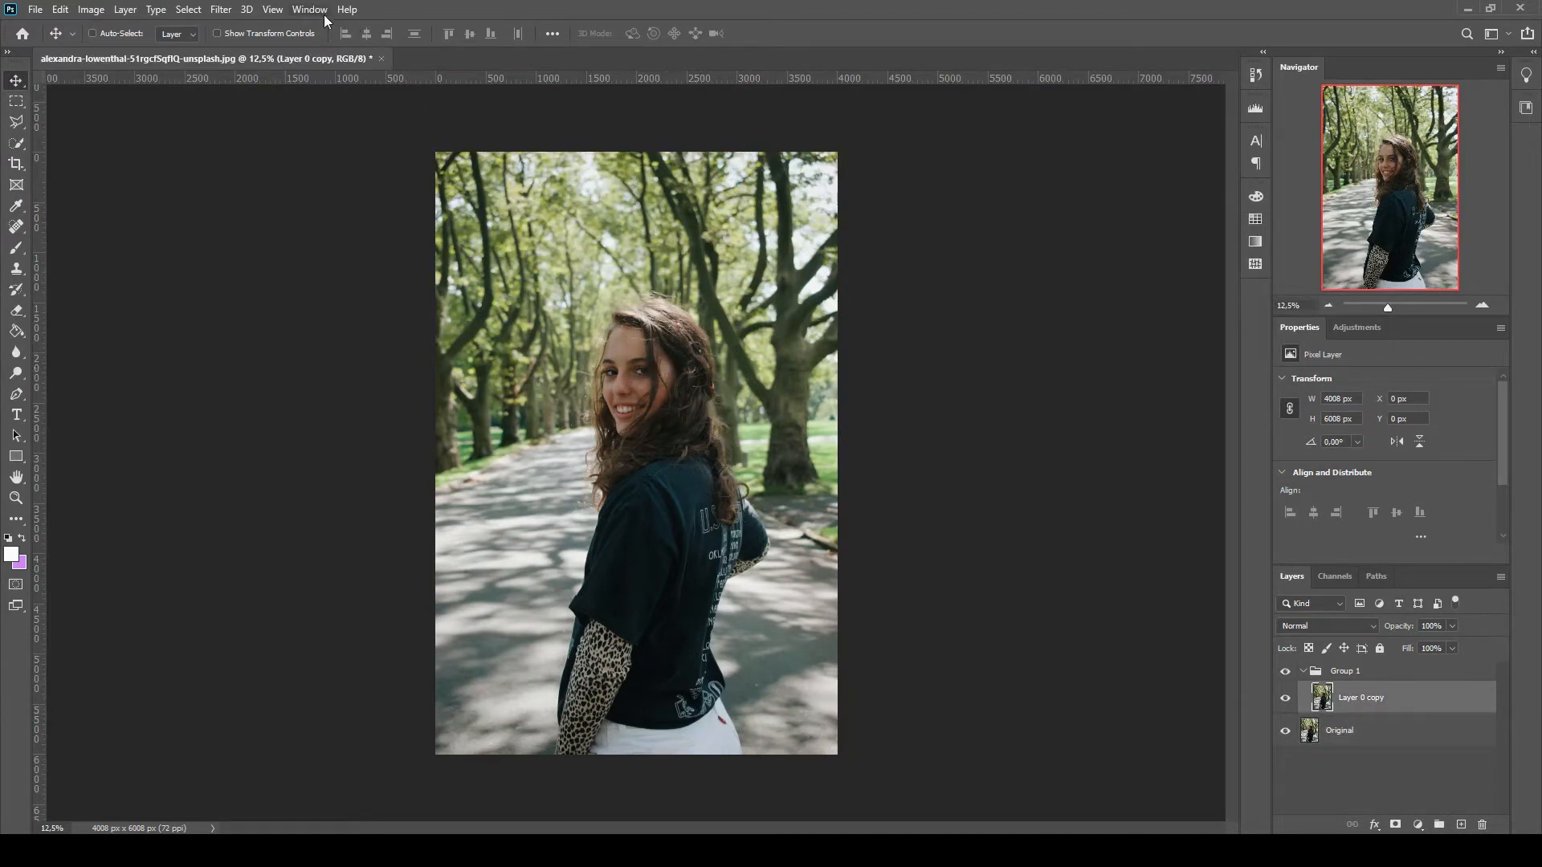
left_click(190, 10)
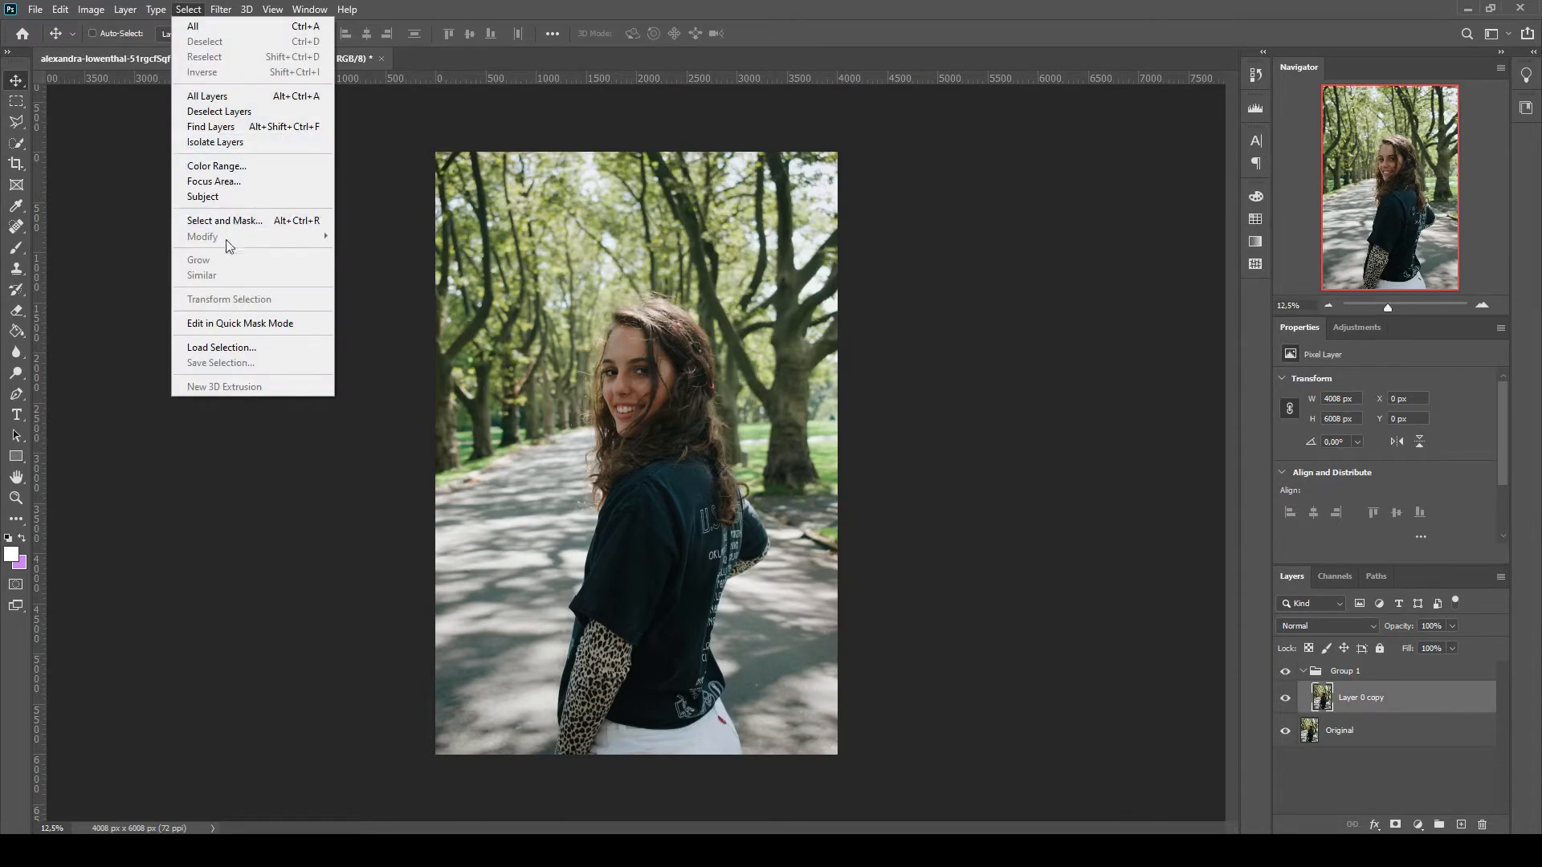
left_click(237, 221)
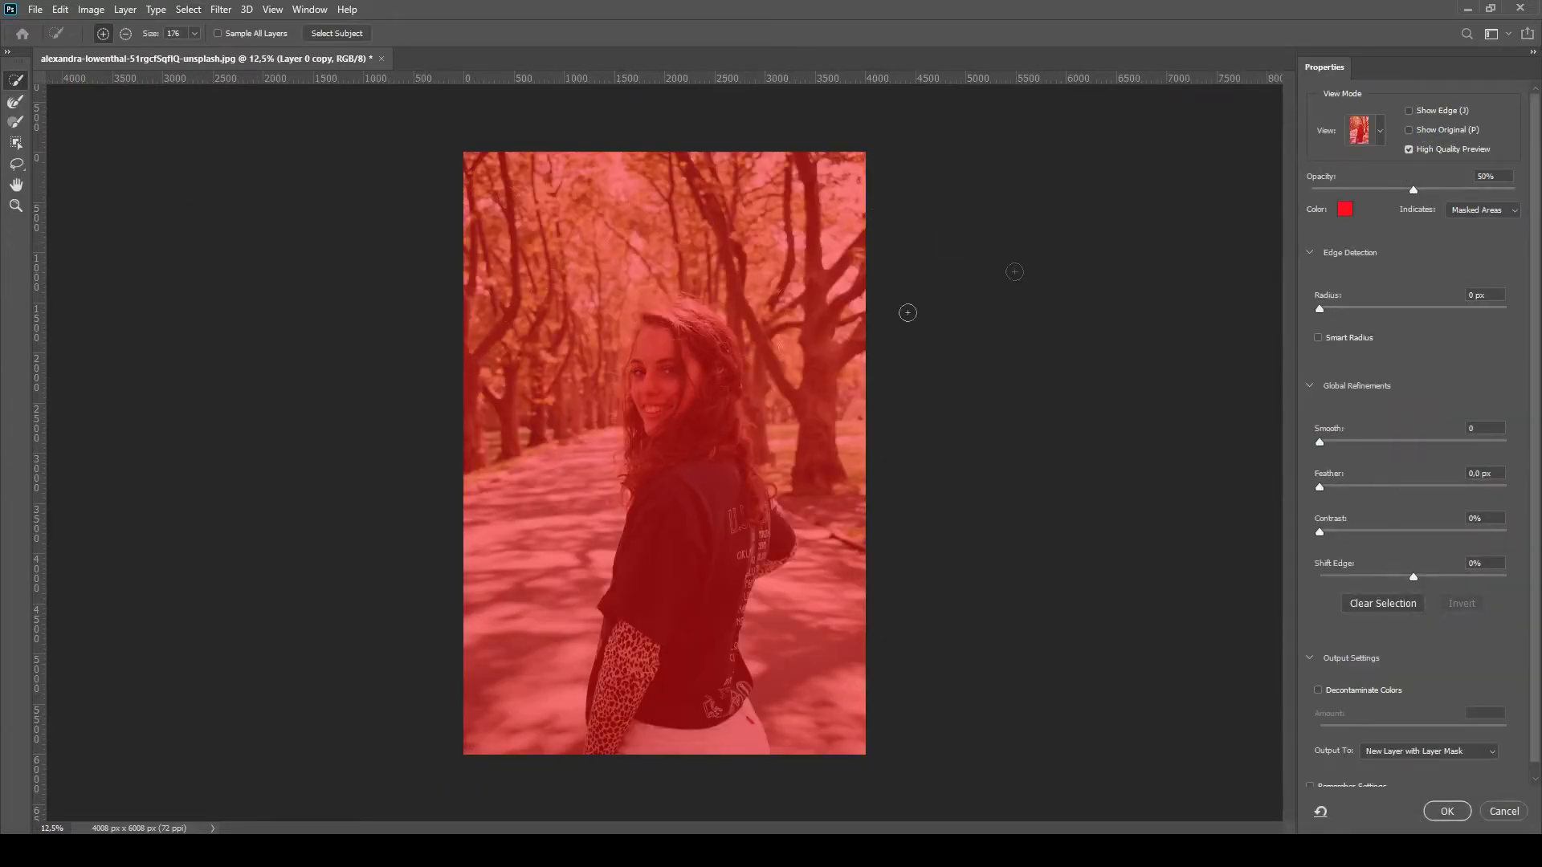
left_click(1380, 133)
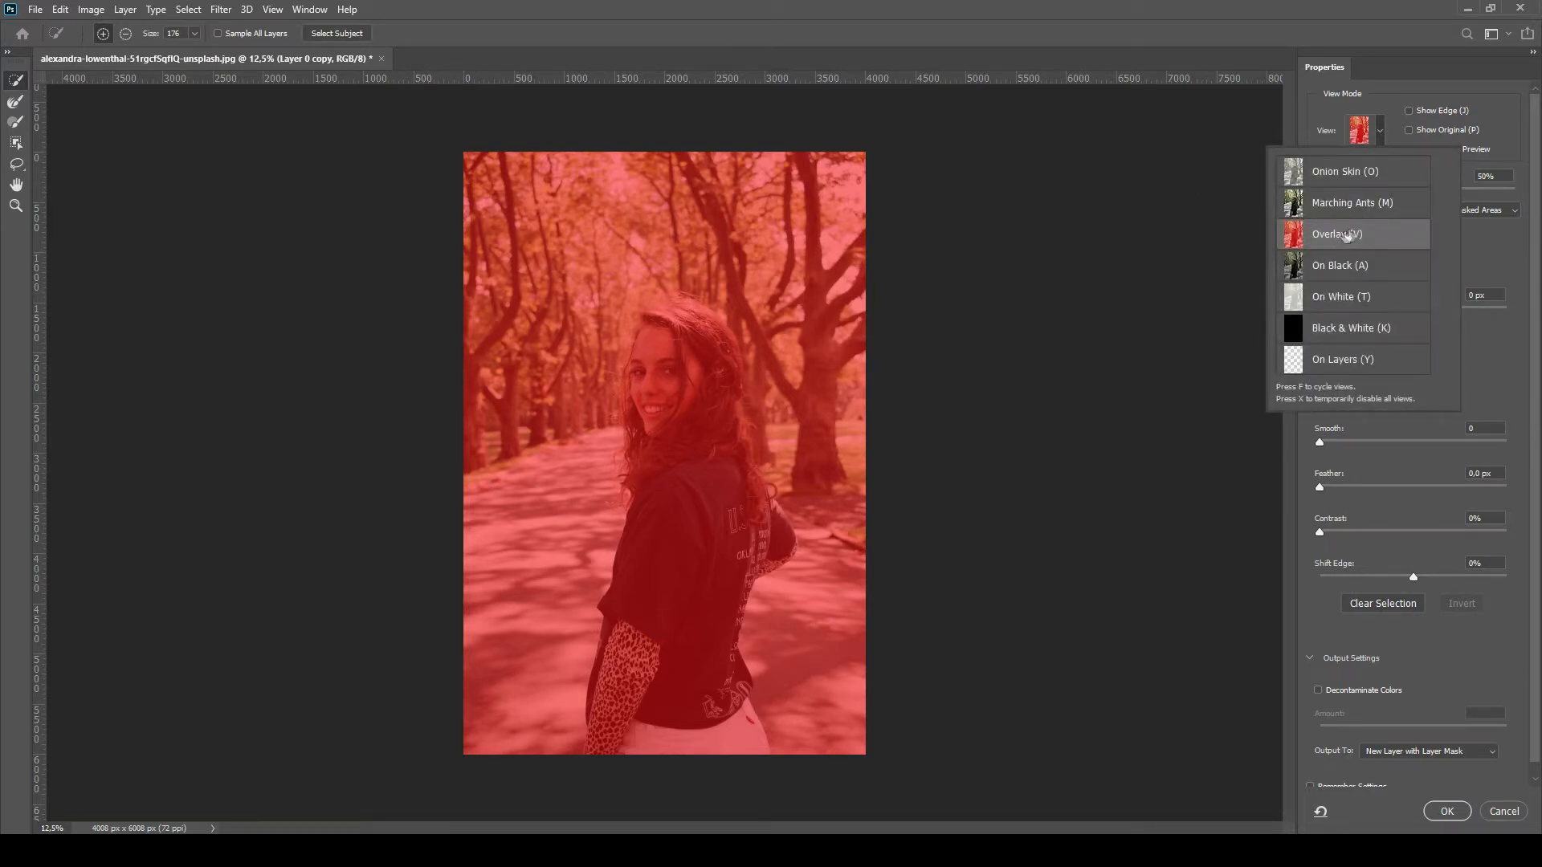
left_click(1379, 134)
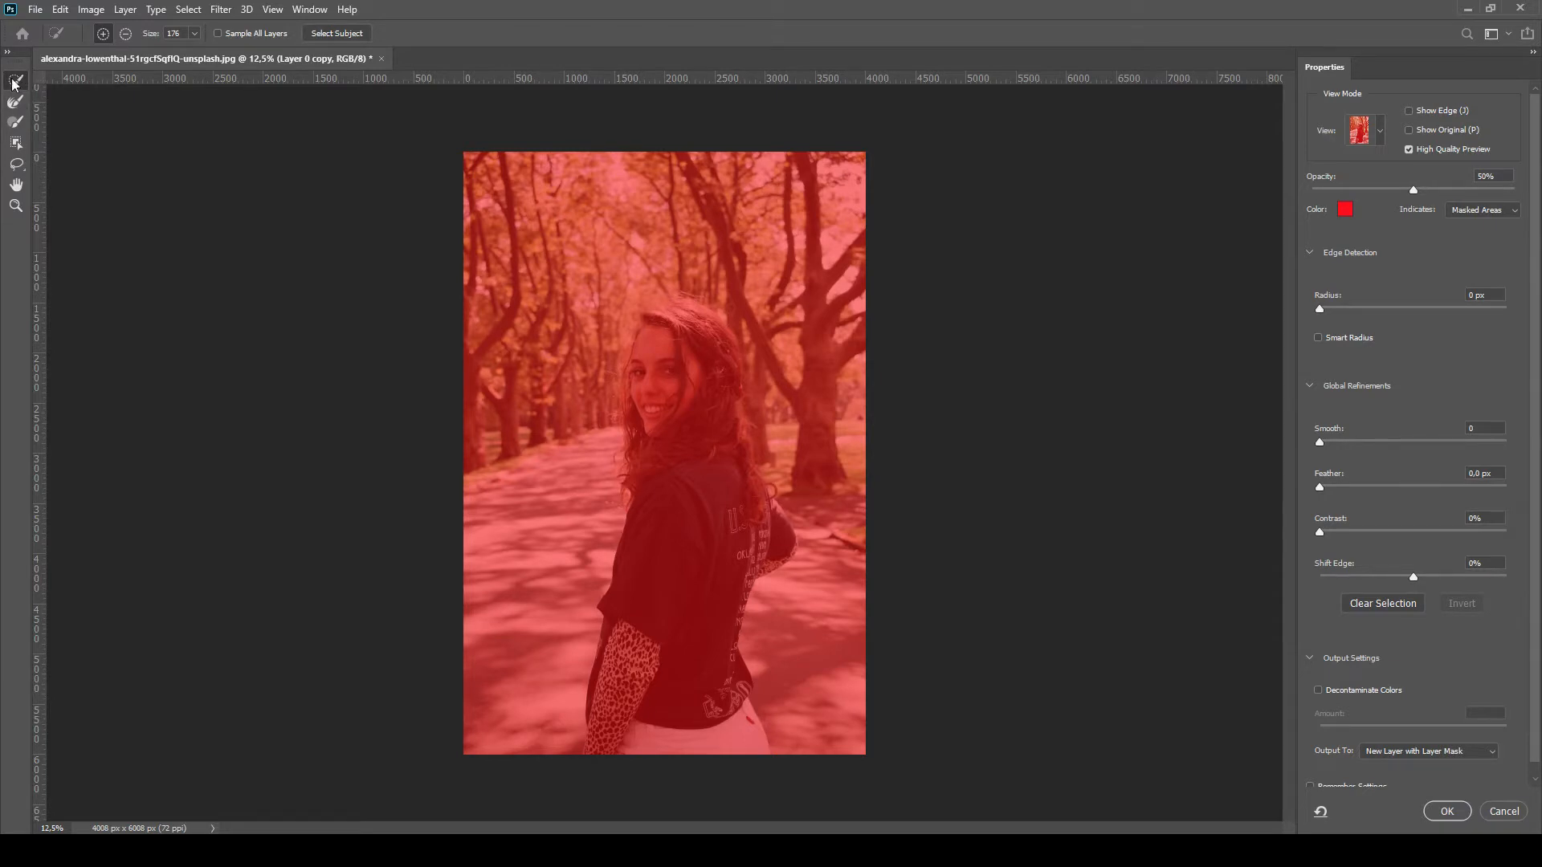
Step: Select the whole woman, including her bent arm and the top of her hair, with the Quick Selection tool at size 167
left_click(197, 34)
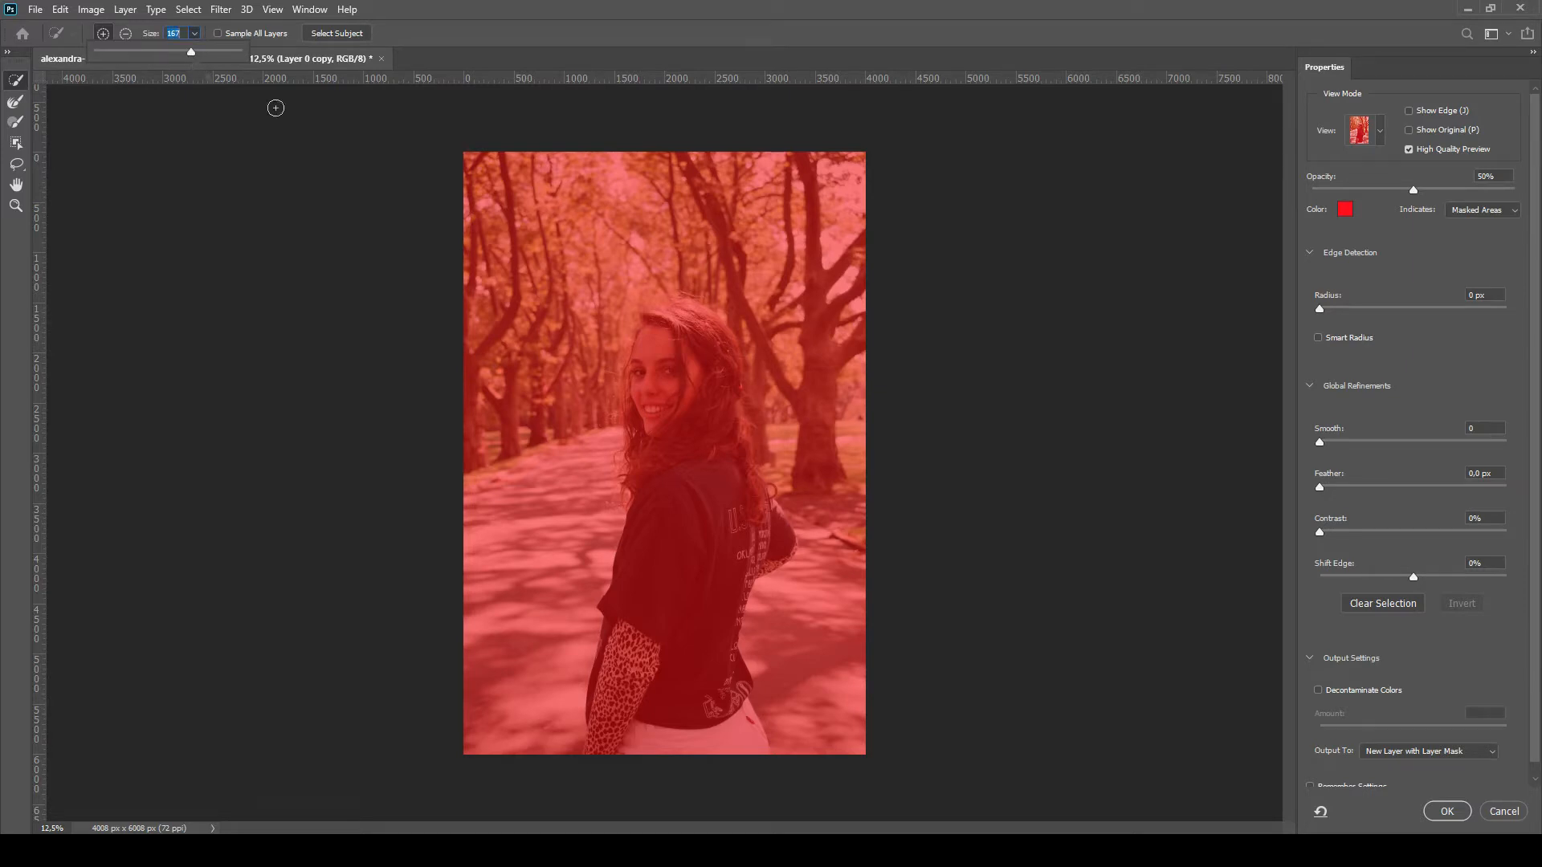
mouse_move(642, 337)
left_mouse_down()
mouse_move(664, 346)
mouse_move(677, 321)
mouse_move(692, 327)
mouse_move(675, 317)
mouse_move(700, 315)
mouse_move(723, 347)
mouse_move(695, 386)
mouse_move(702, 448)
mouse_move(657, 666)
mouse_move(635, 675)
mouse_move(631, 724)
mouse_move(617, 669)
mouse_move(598, 751)
left_mouse_up()
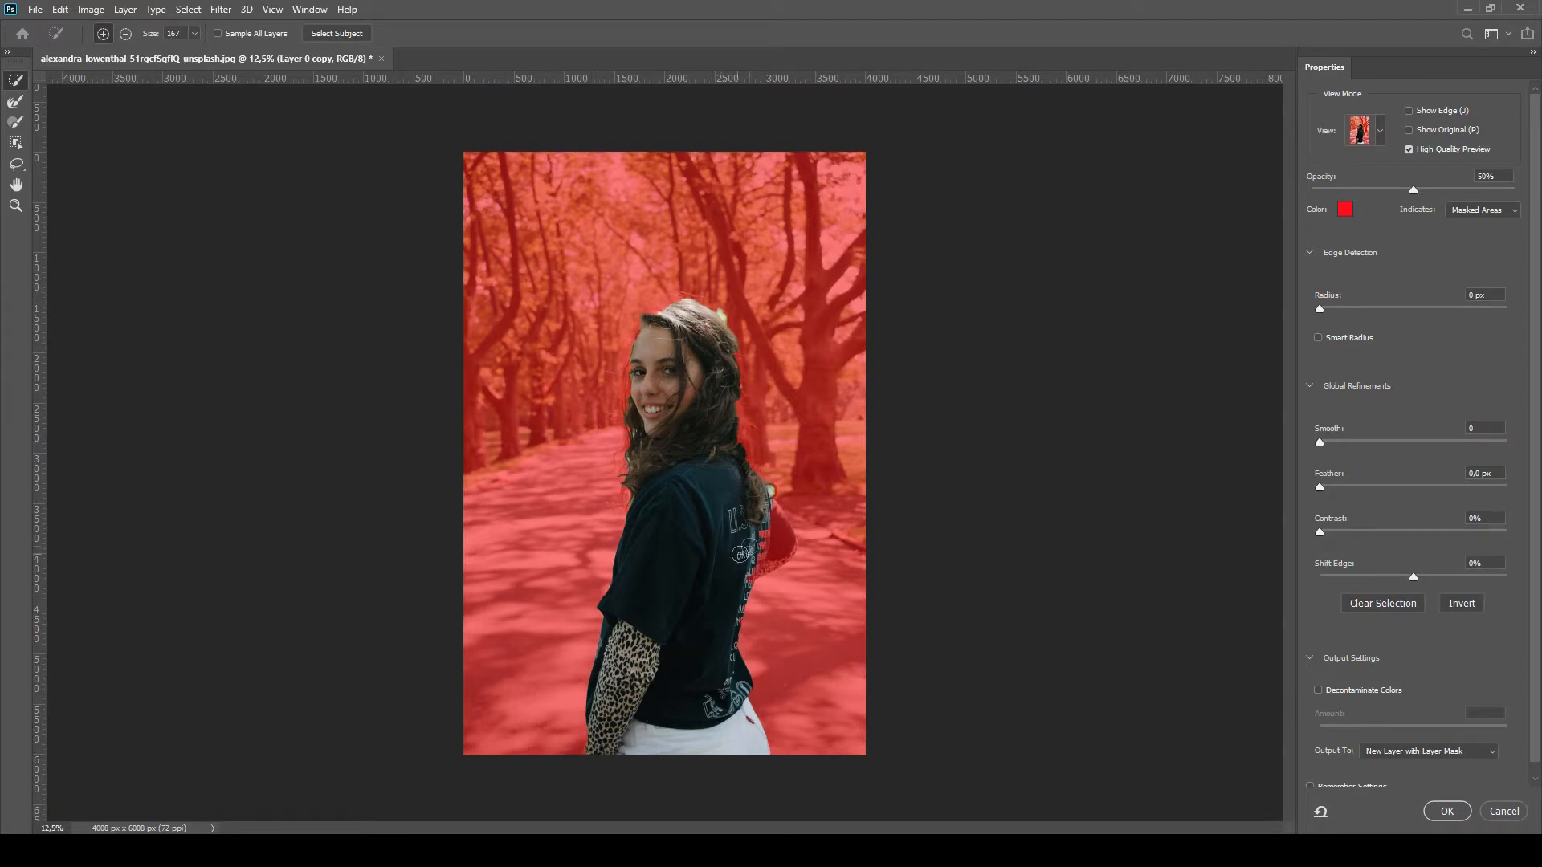
mouse_move(767, 536)
left_mouse_down()
mouse_move(755, 562)
mouse_move(774, 525)
left_mouse_up()
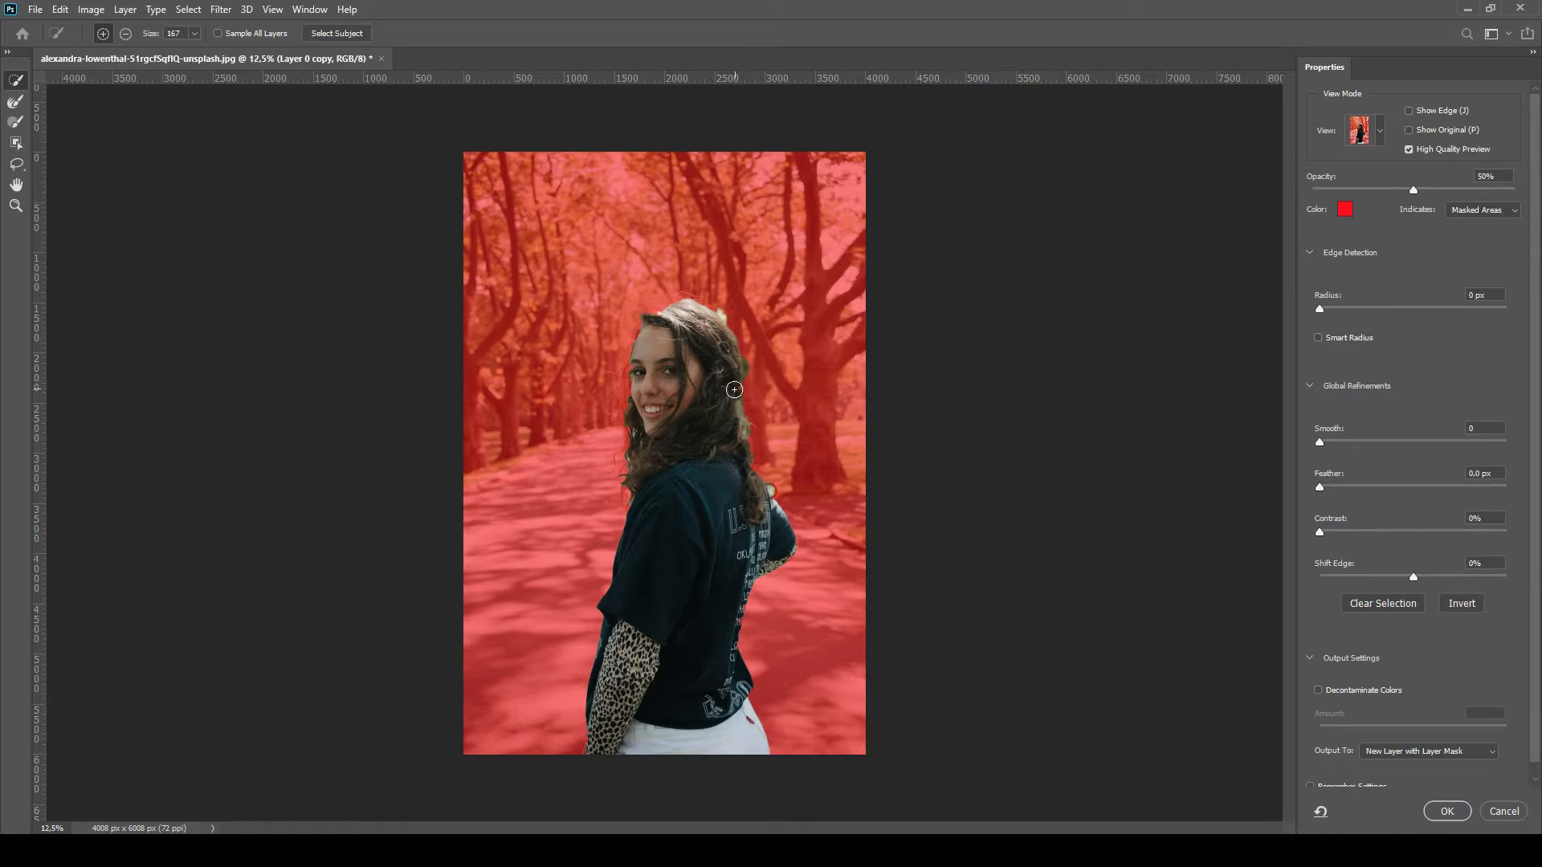
left_click(665, 308)
Step: Refine the hair edge over the top of the head and down the back with the Refine Edge Brush
left_click(127, 33)
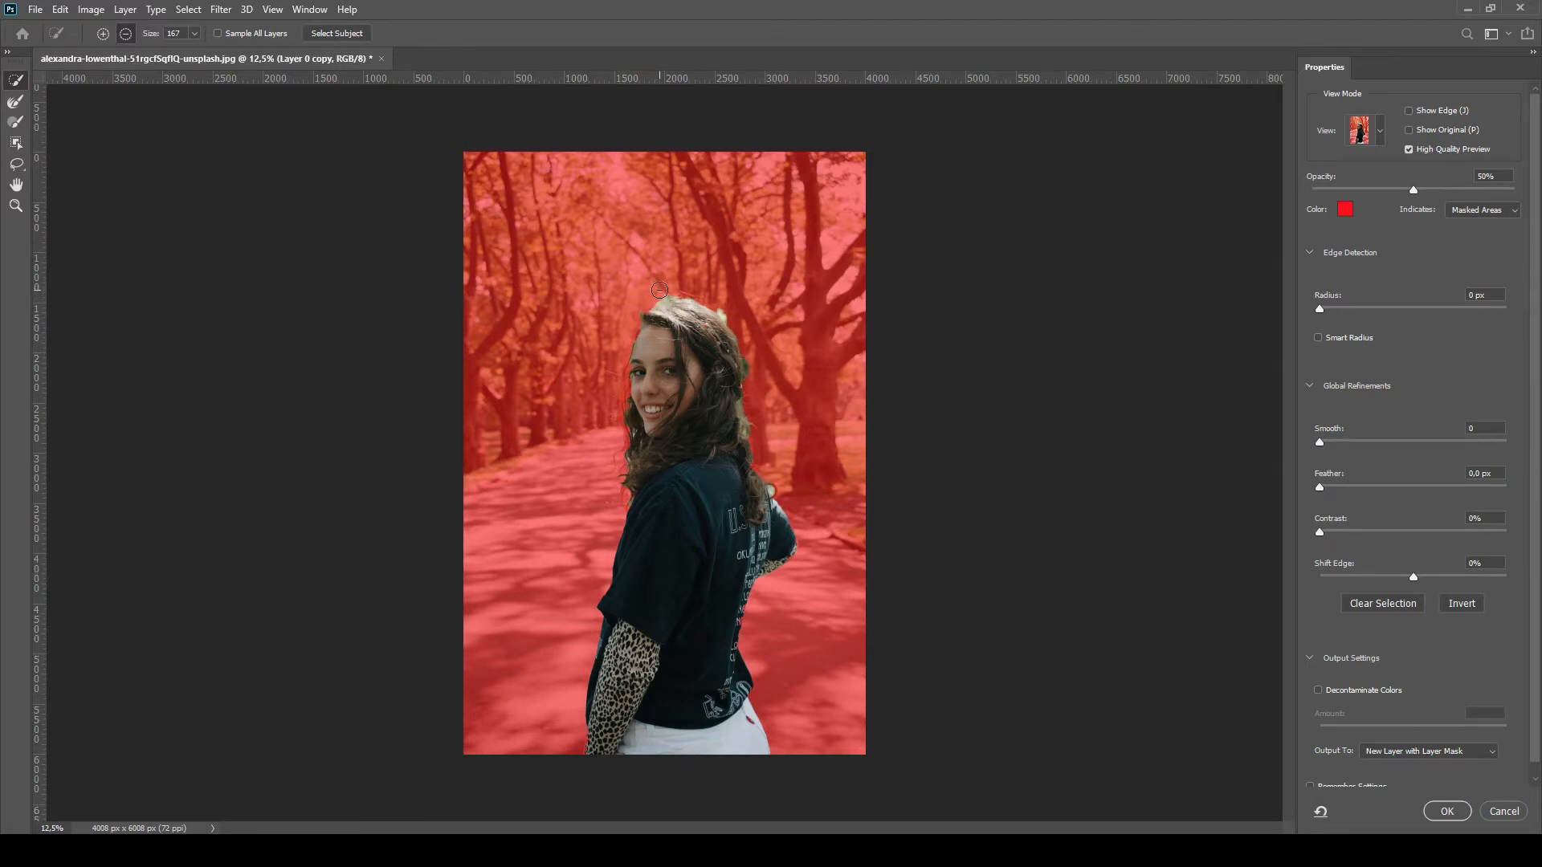
left_click(16, 102)
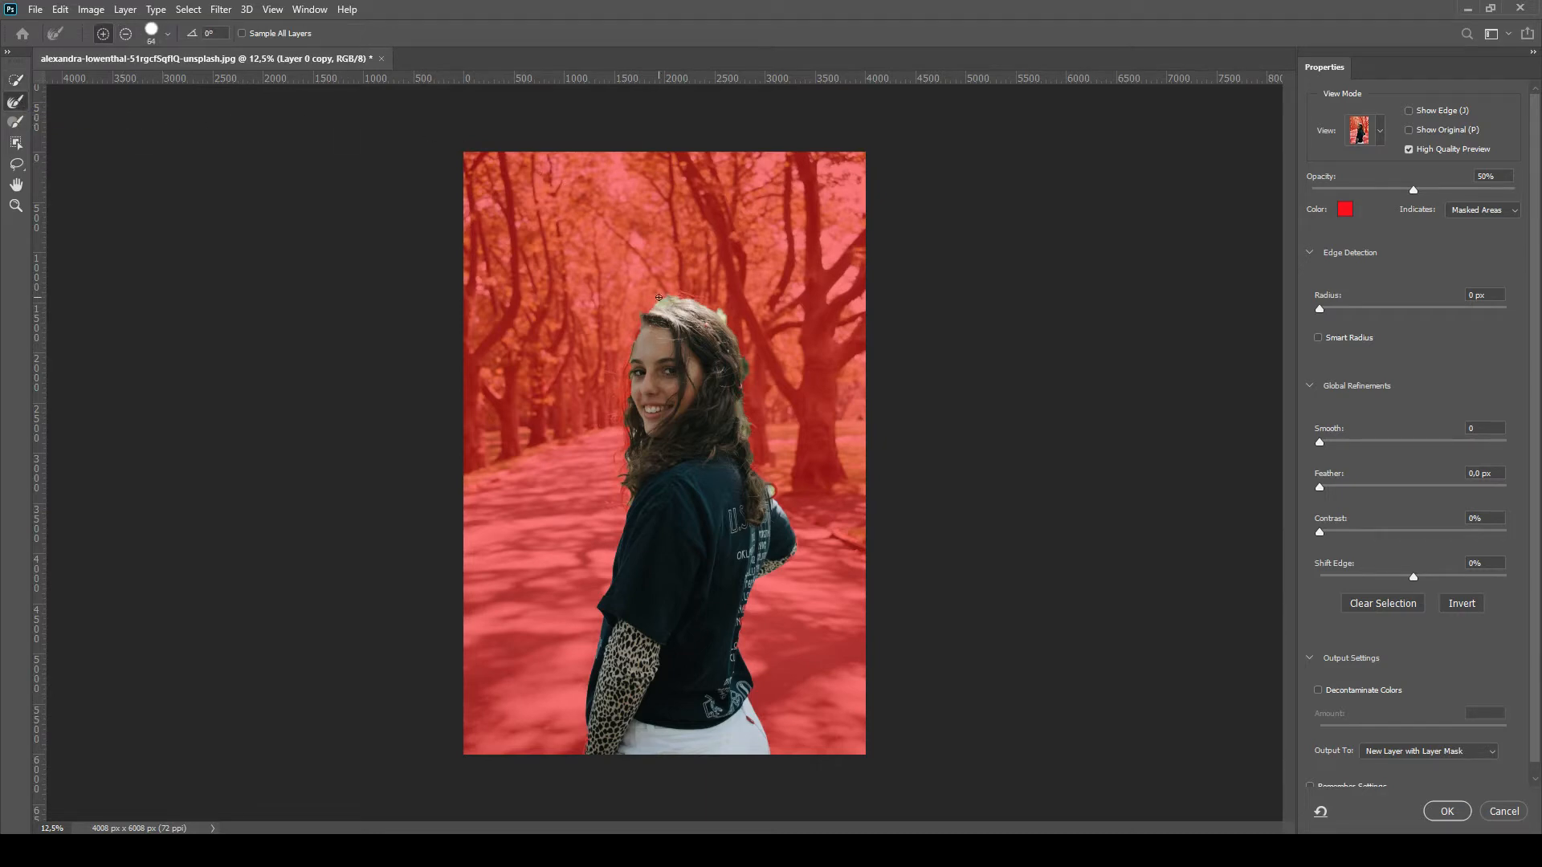
left_click(15, 206)
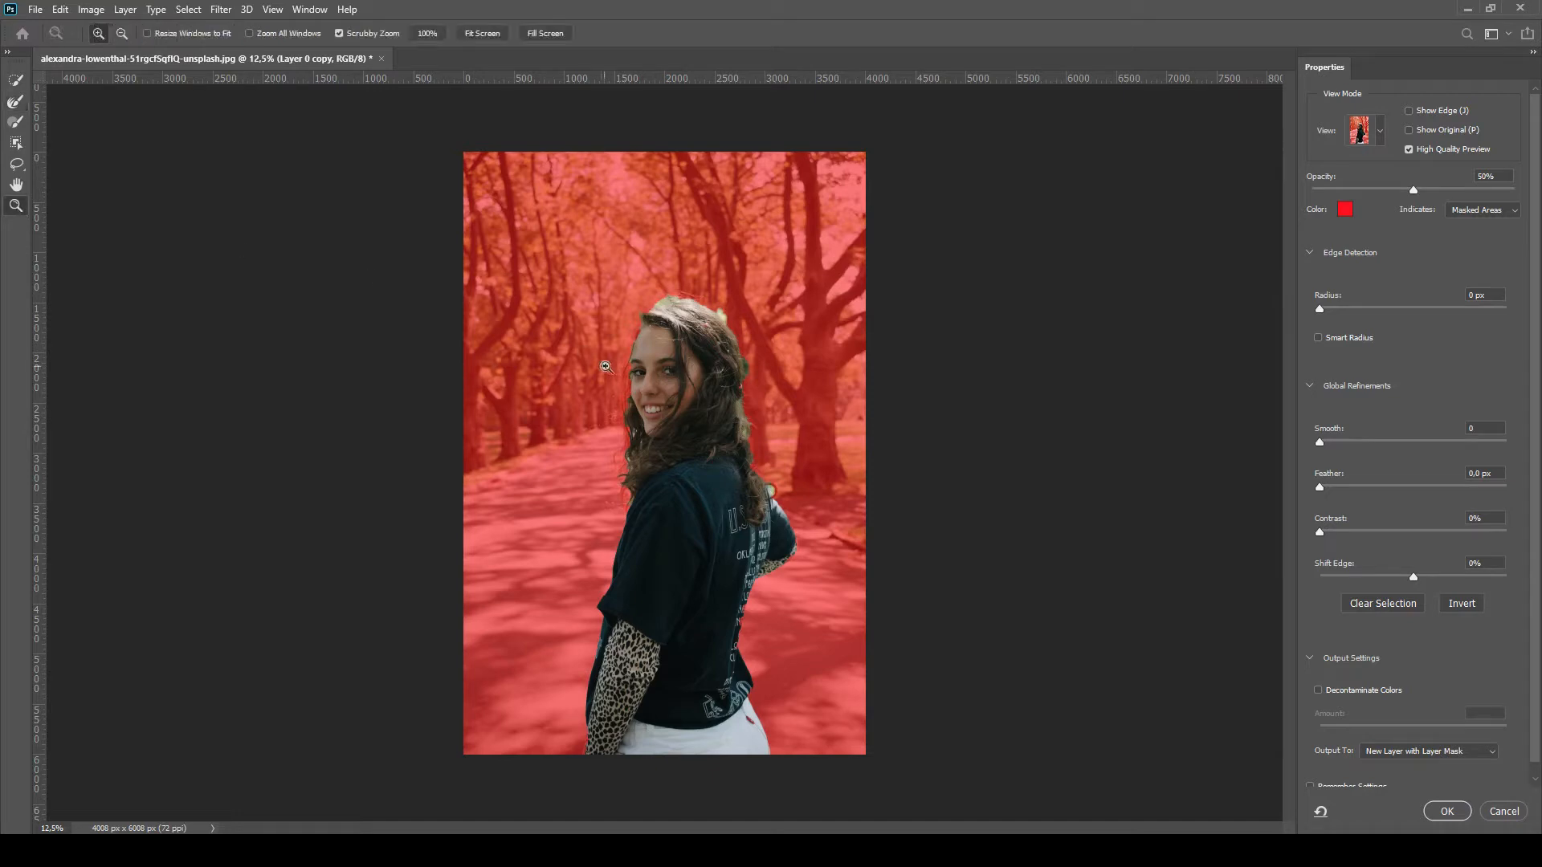
left_click(669, 337)
left_click(670, 335)
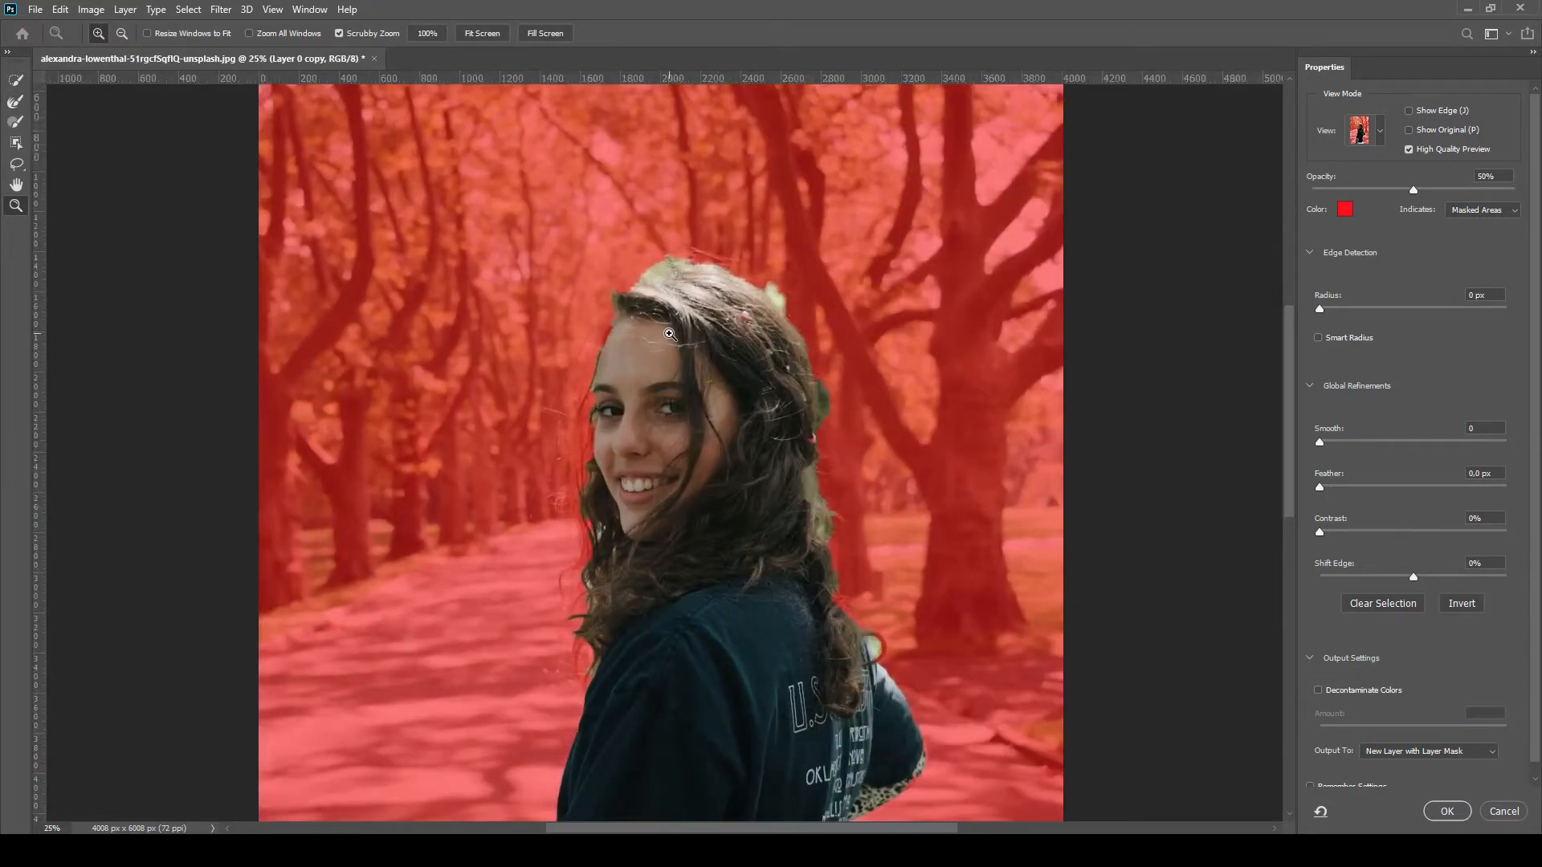
left_click(670, 334)
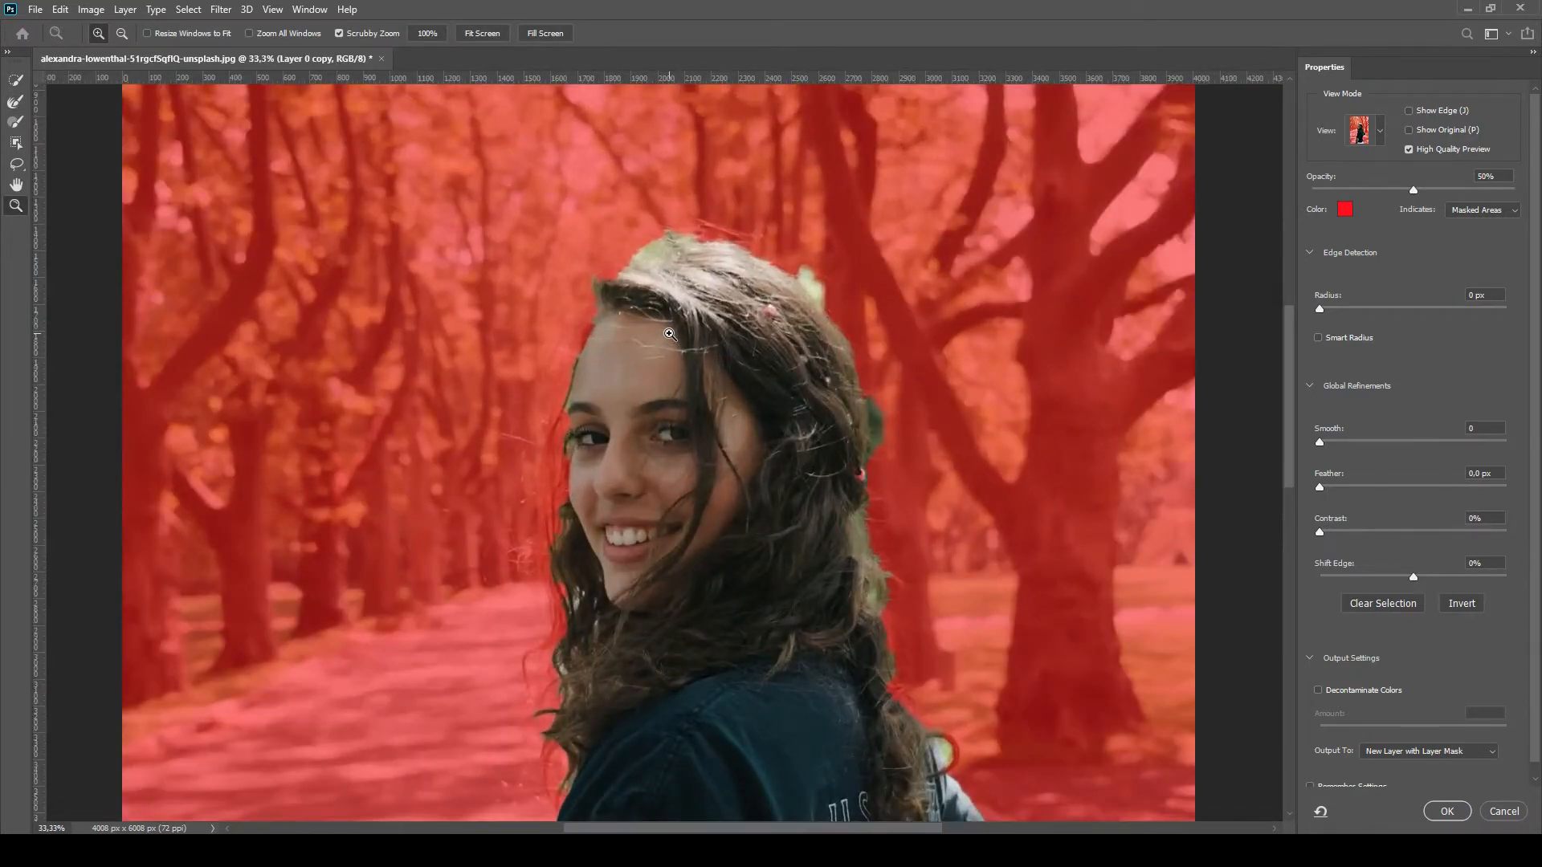
left_click(15, 102)
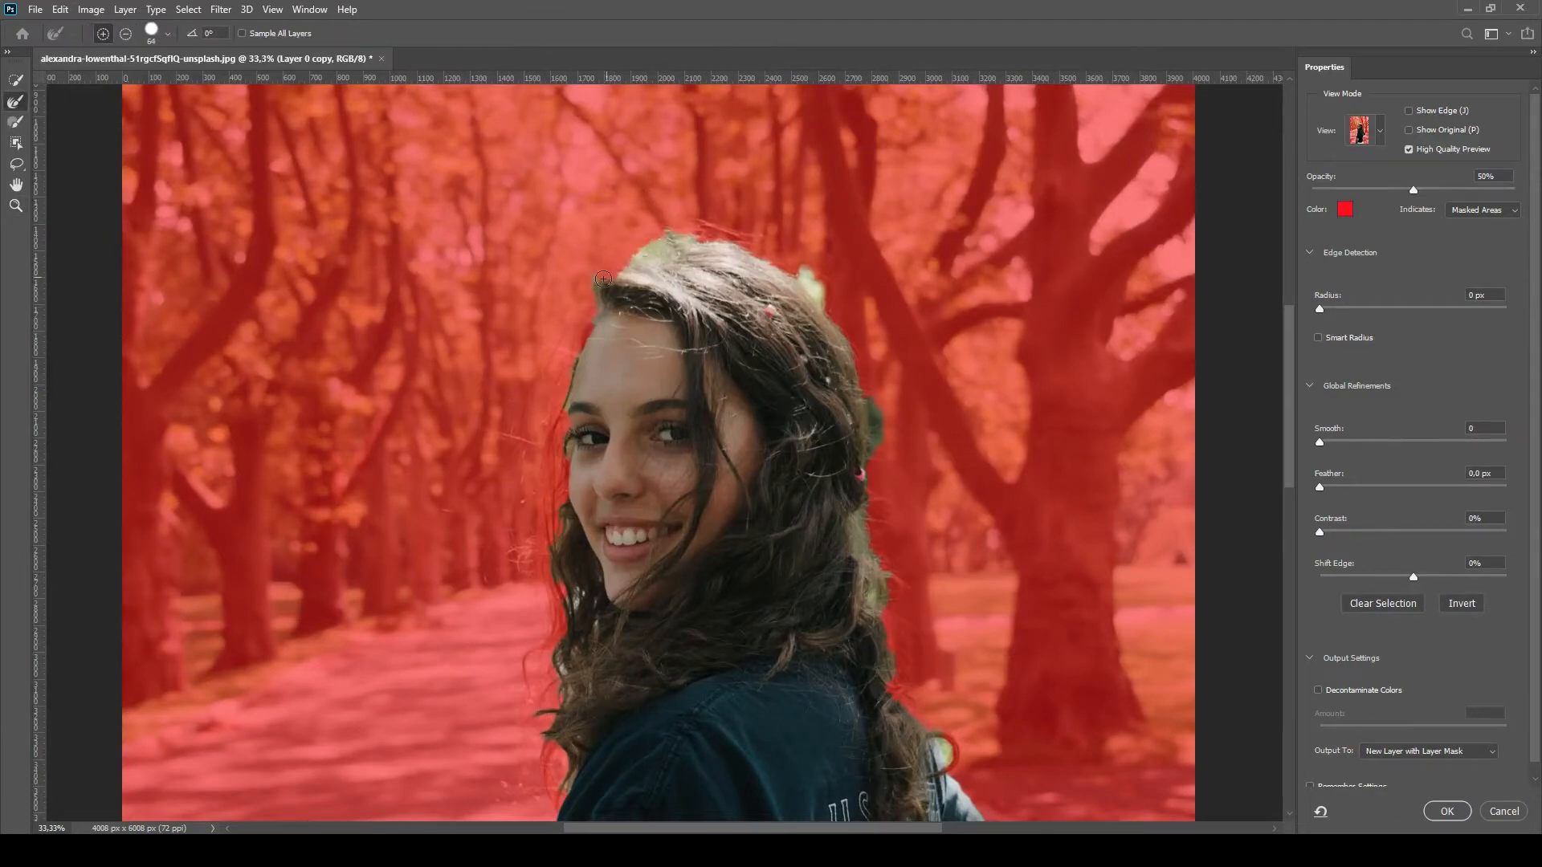
mouse_move(637, 251)
left_mouse_down()
mouse_move(600, 279)
mouse_move(662, 233)
mouse_move(647, 253)
mouse_move(697, 239)
left_mouse_up()
mouse_move(691, 239)
left_mouse_down()
mouse_move(748, 240)
mouse_move(729, 232)
mouse_move(761, 247)
mouse_move(742, 230)
mouse_move(807, 300)
left_mouse_up()
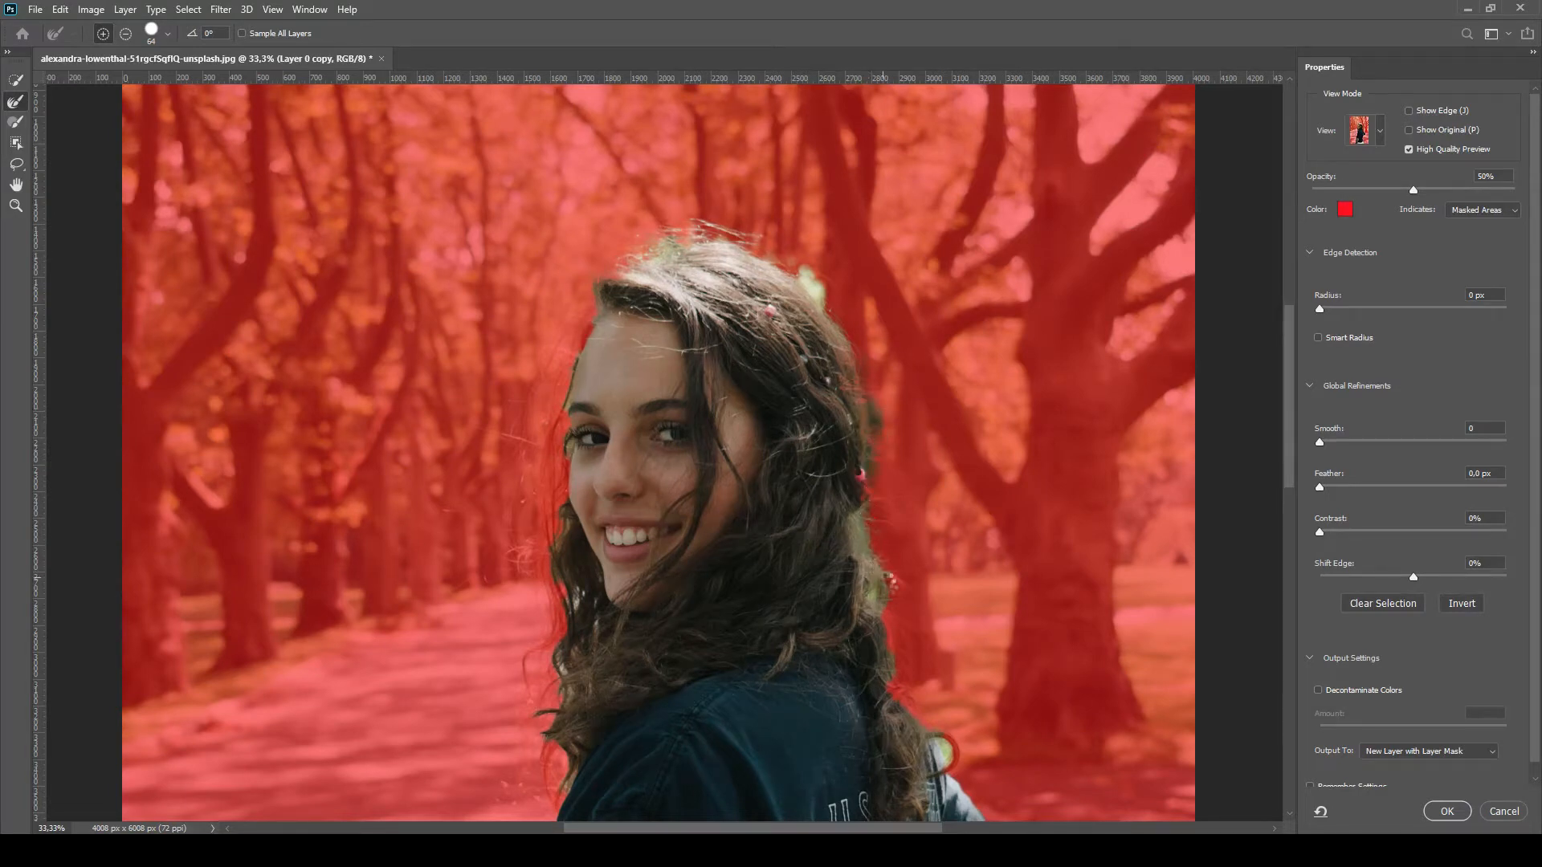
mouse_move(890, 567)
left_mouse_down()
mouse_move(915, 637)
mouse_move(897, 669)
left_mouse_up()
Step: Subtract the background patch behind the head and refine the hair edges beside the face and at the curl above the bent arm
left_click(14, 81)
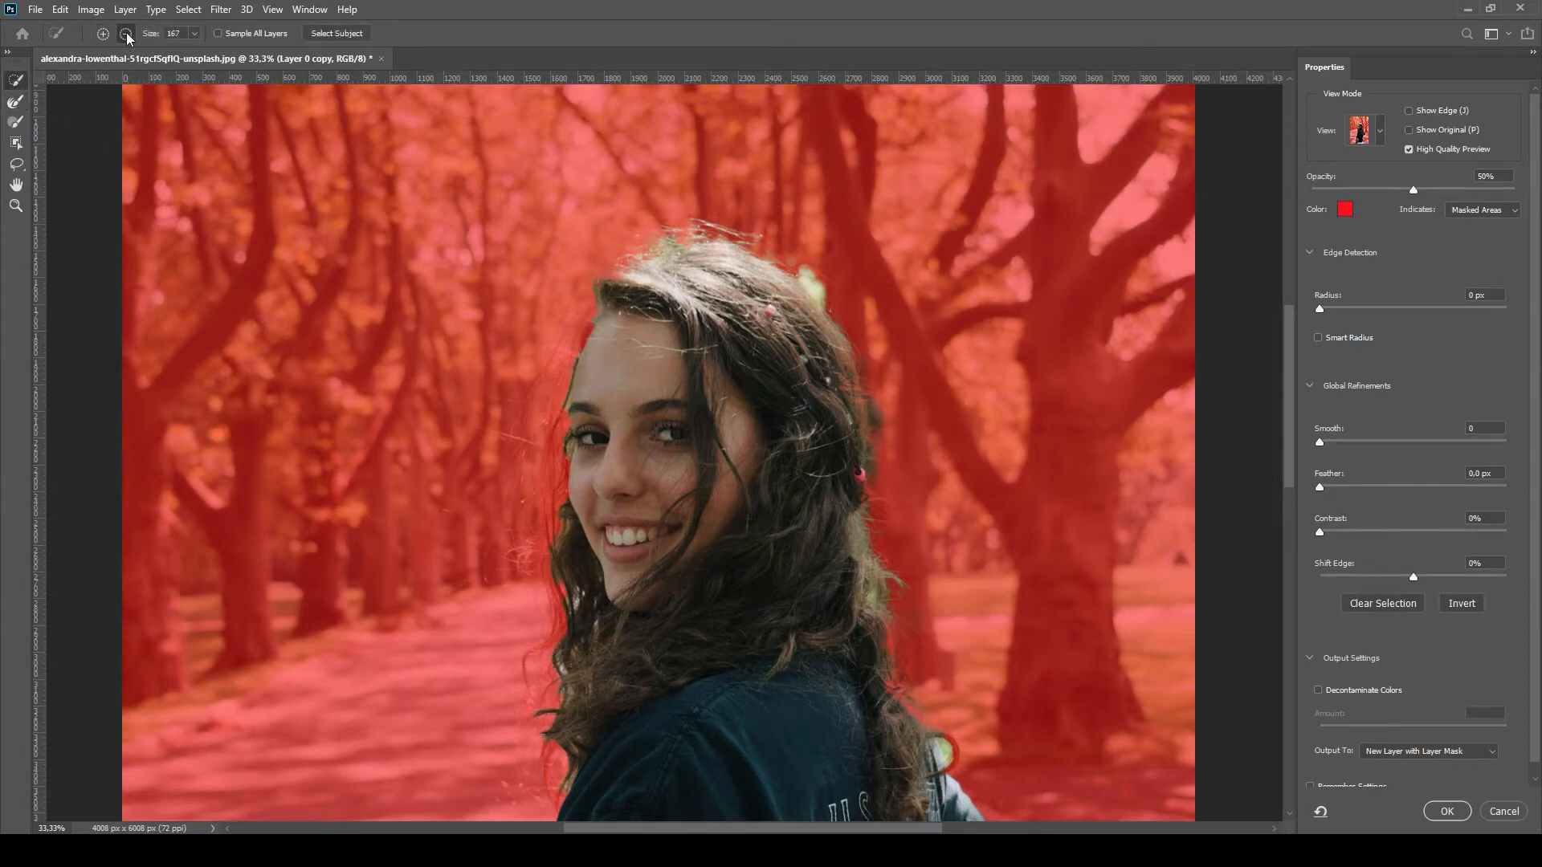
left_click(823, 265)
left_click(14, 101)
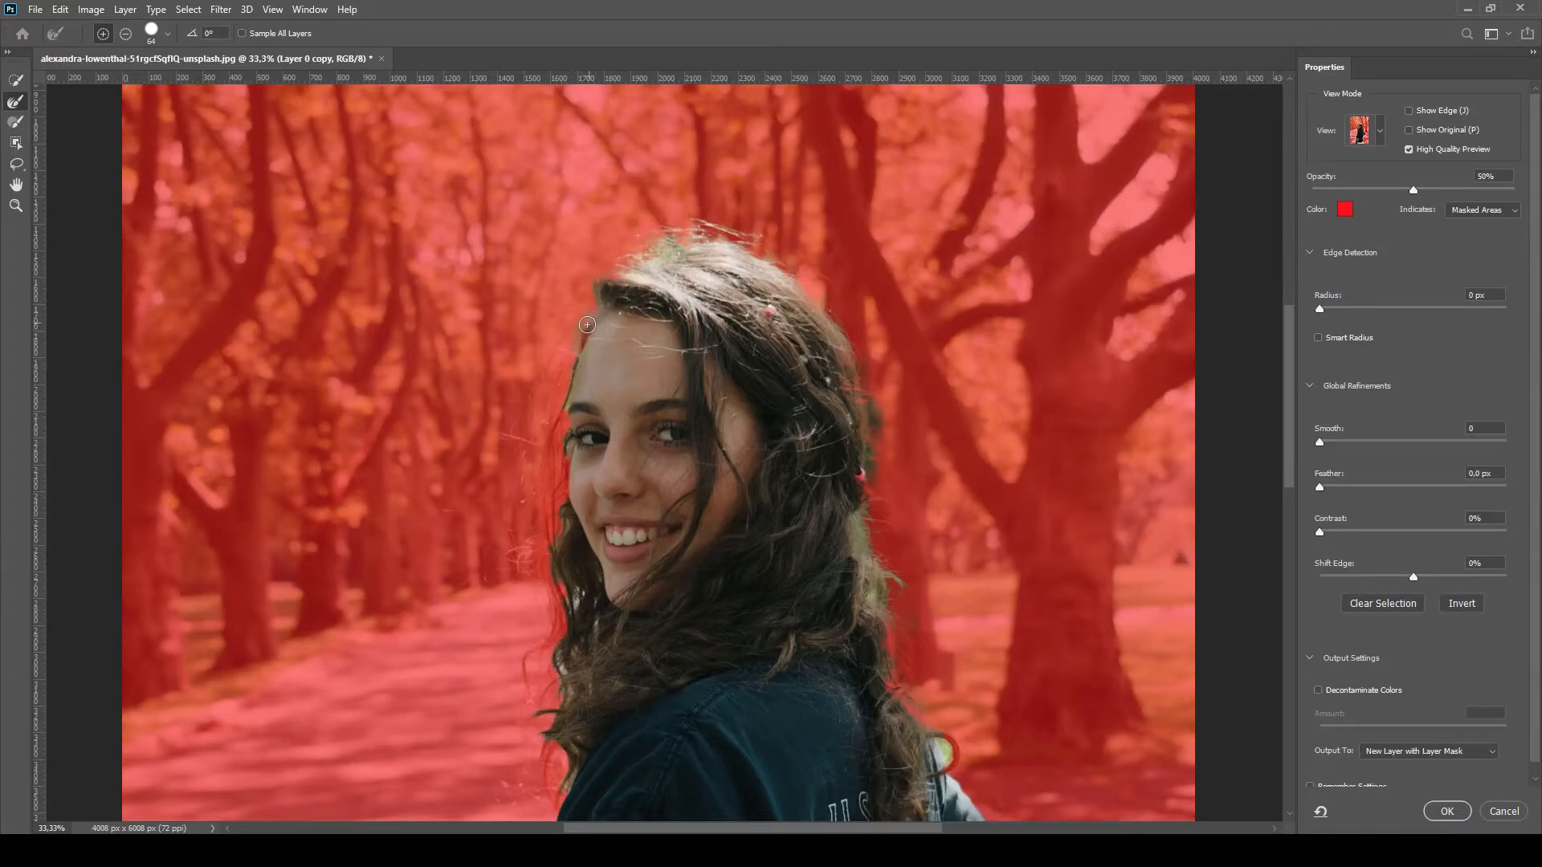
left_click_drag(584, 334, 566, 369)
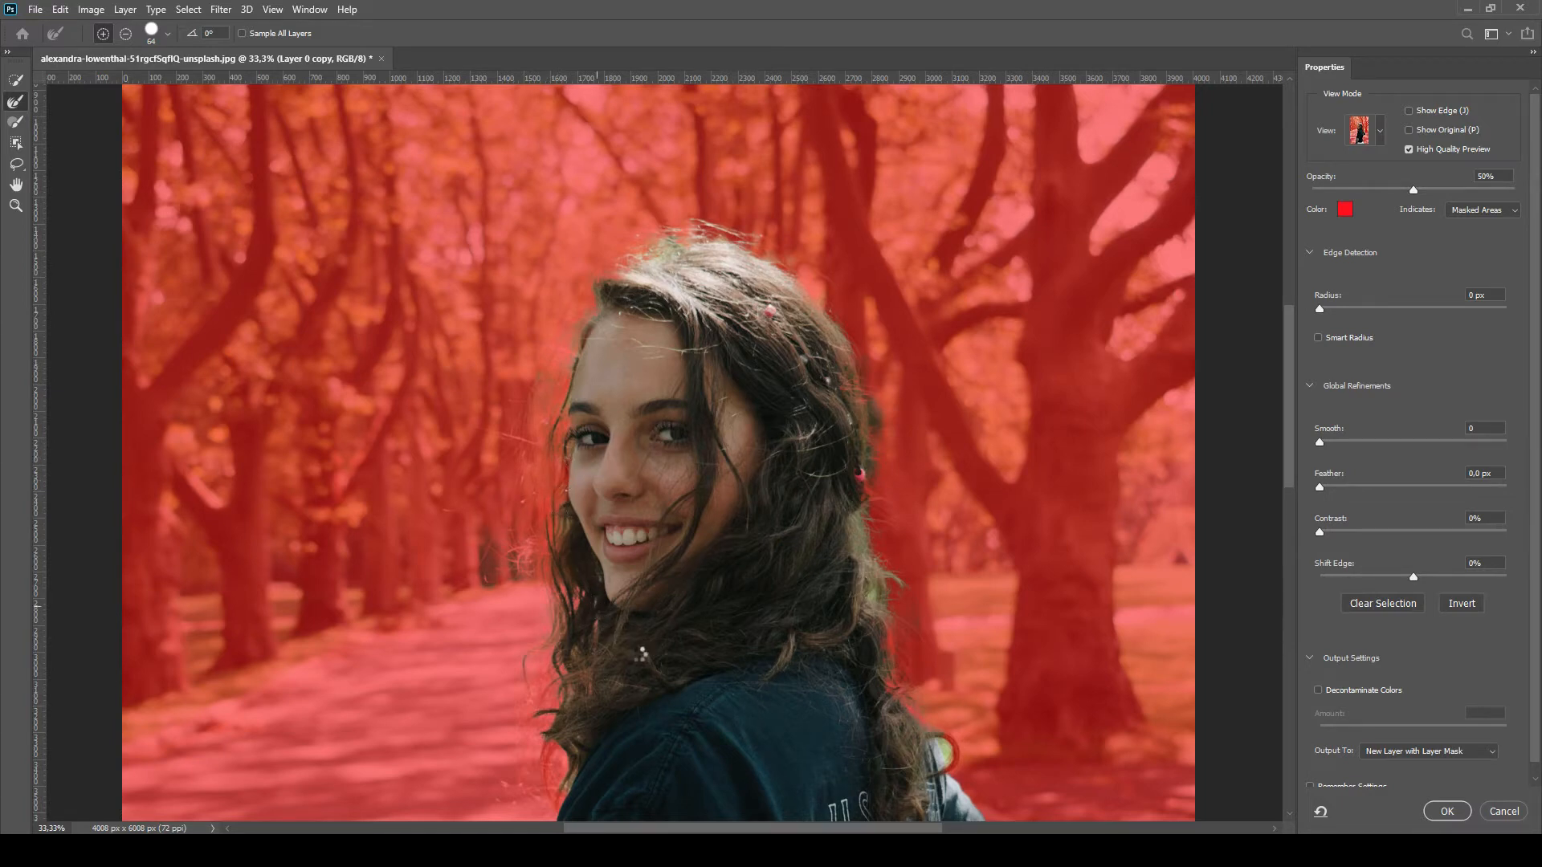
left_click_drag(637, 674, 607, 492)
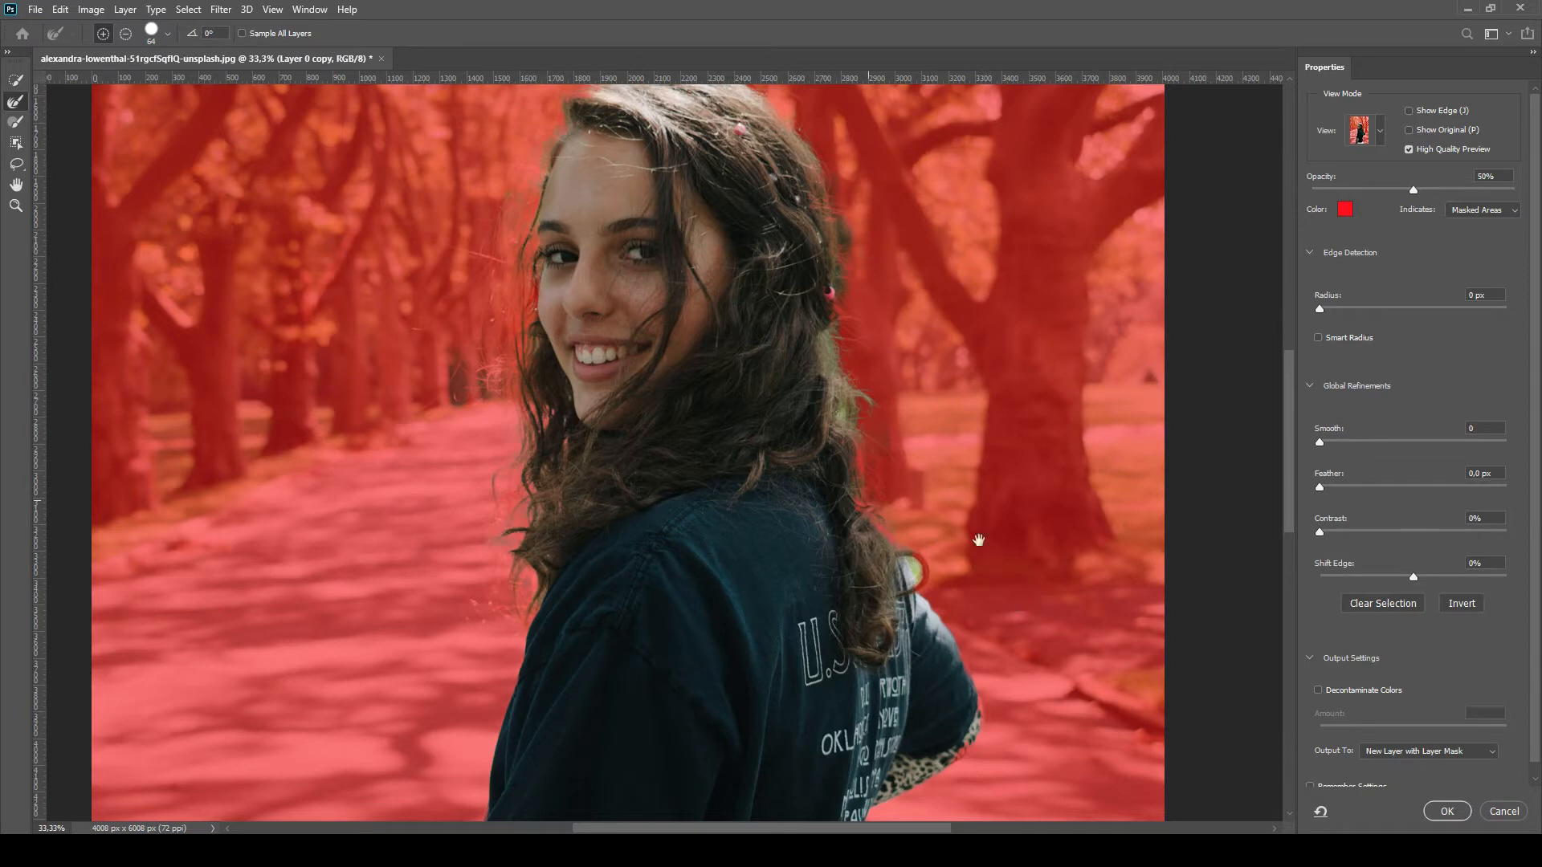
left_click_drag(978, 540, 963, 504)
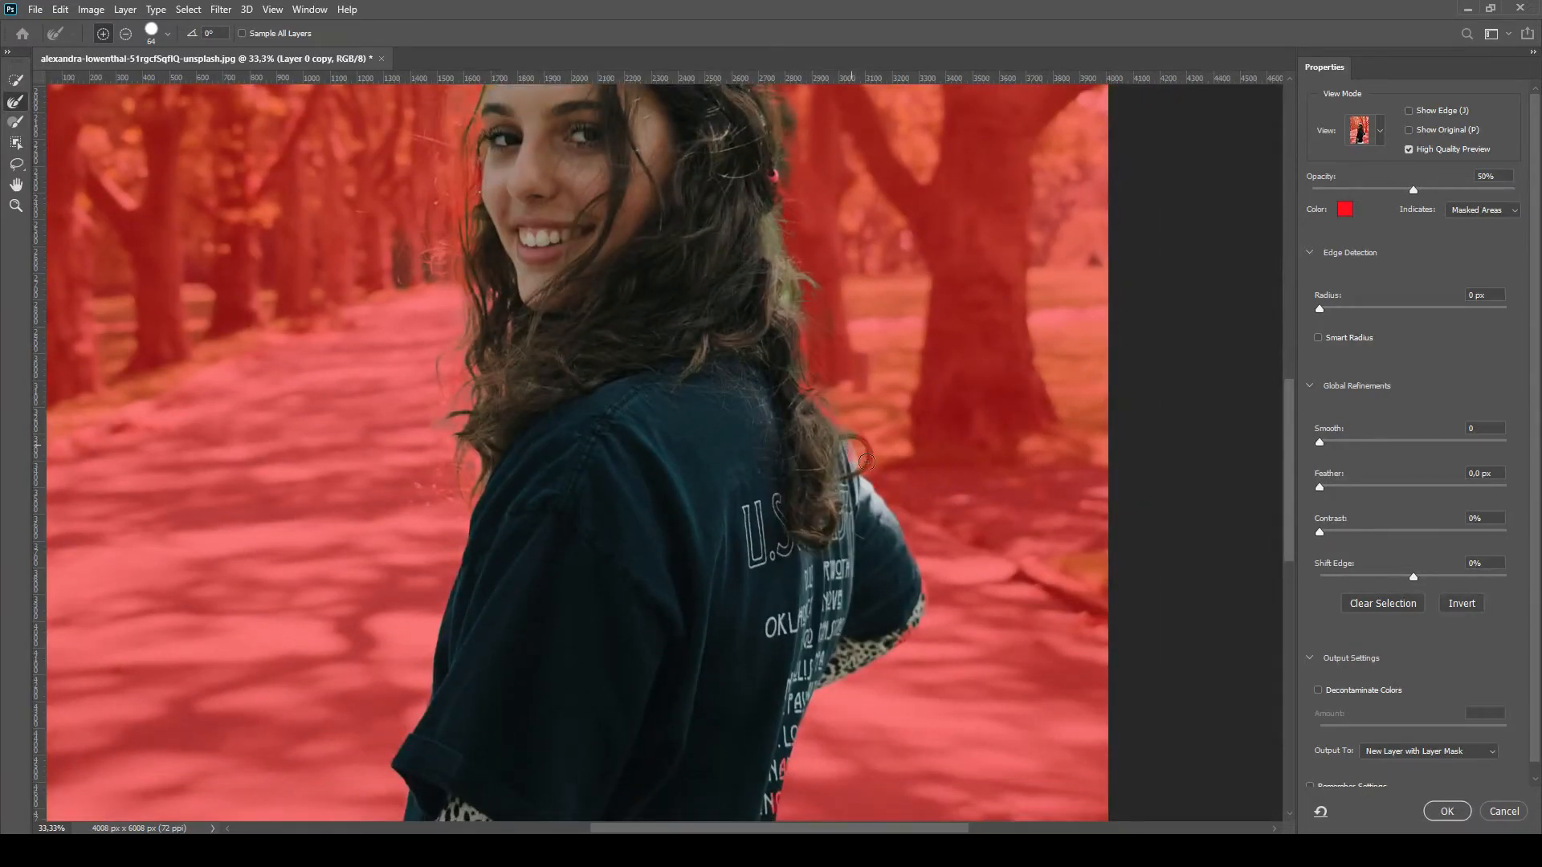
left_click(15, 81)
left_click(103, 33)
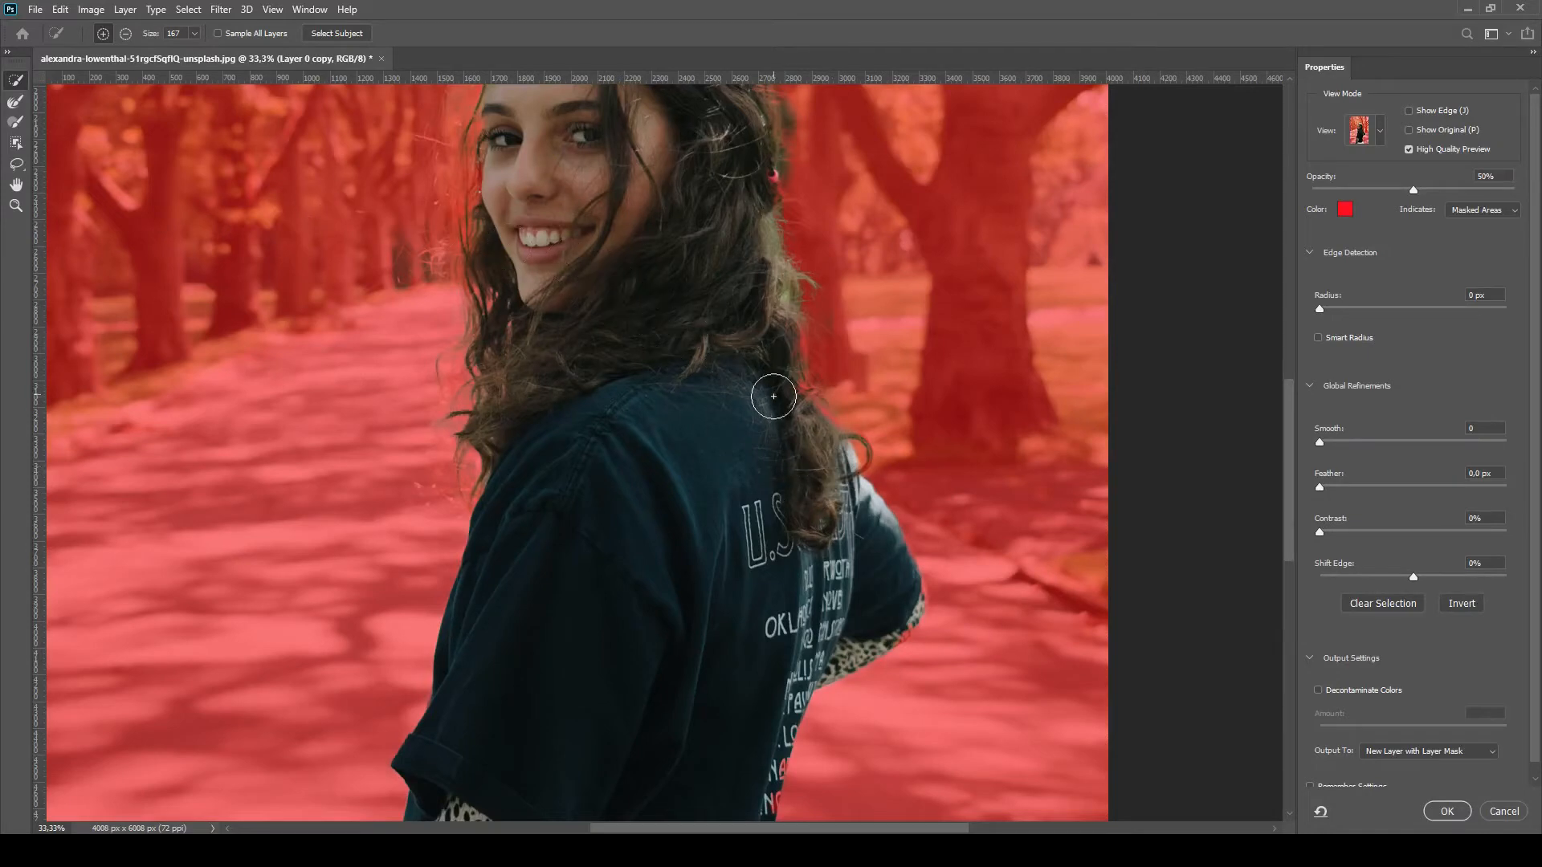
mouse_move(786, 397)
left_mouse_down()
mouse_move(777, 345)
mouse_move(782, 358)
left_mouse_up()
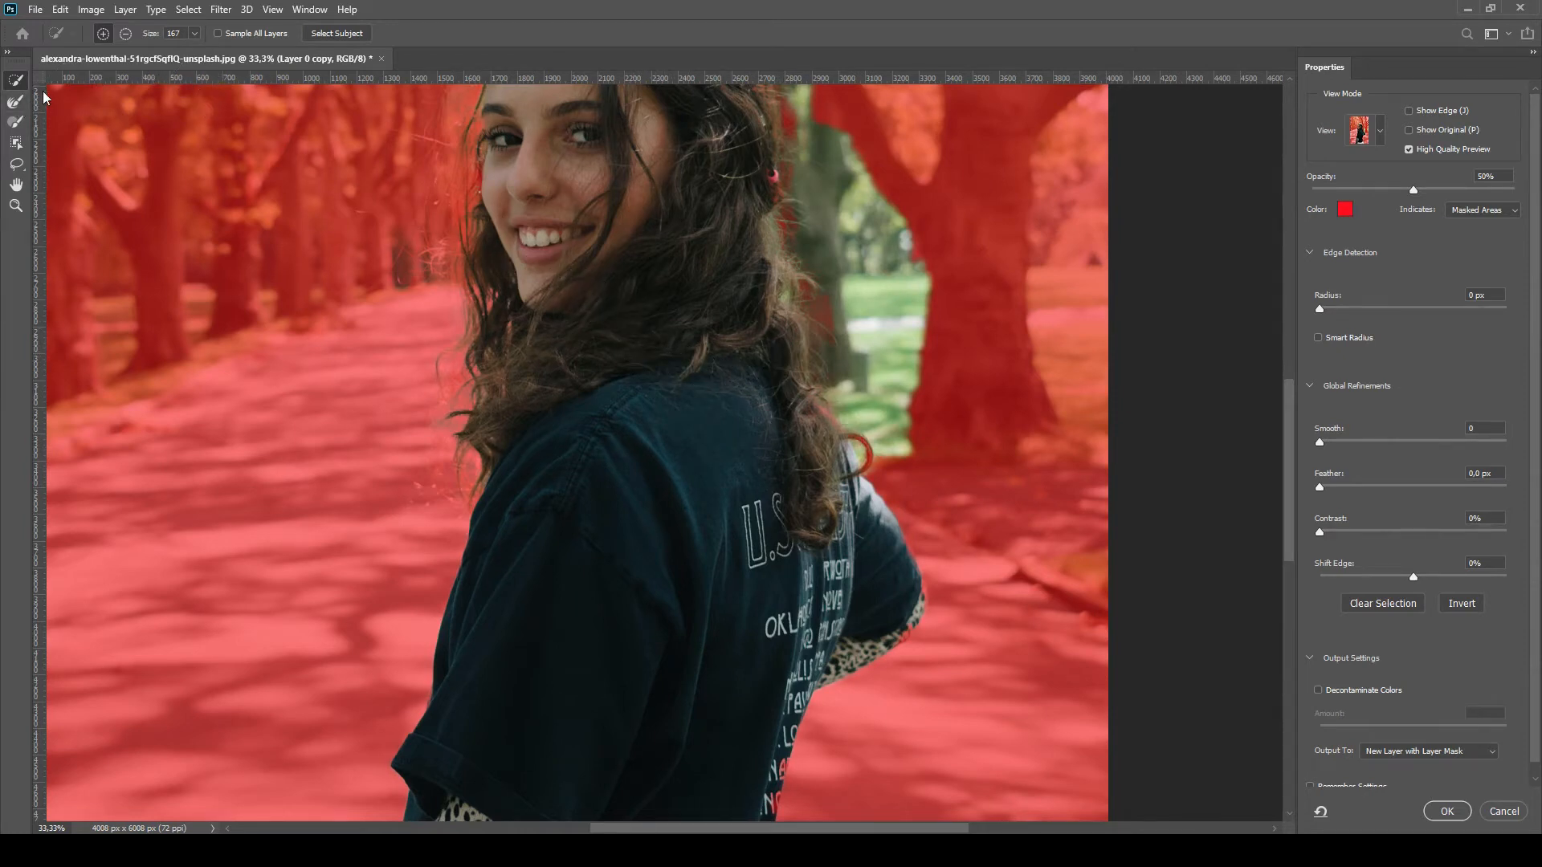
key("ctrl+z")
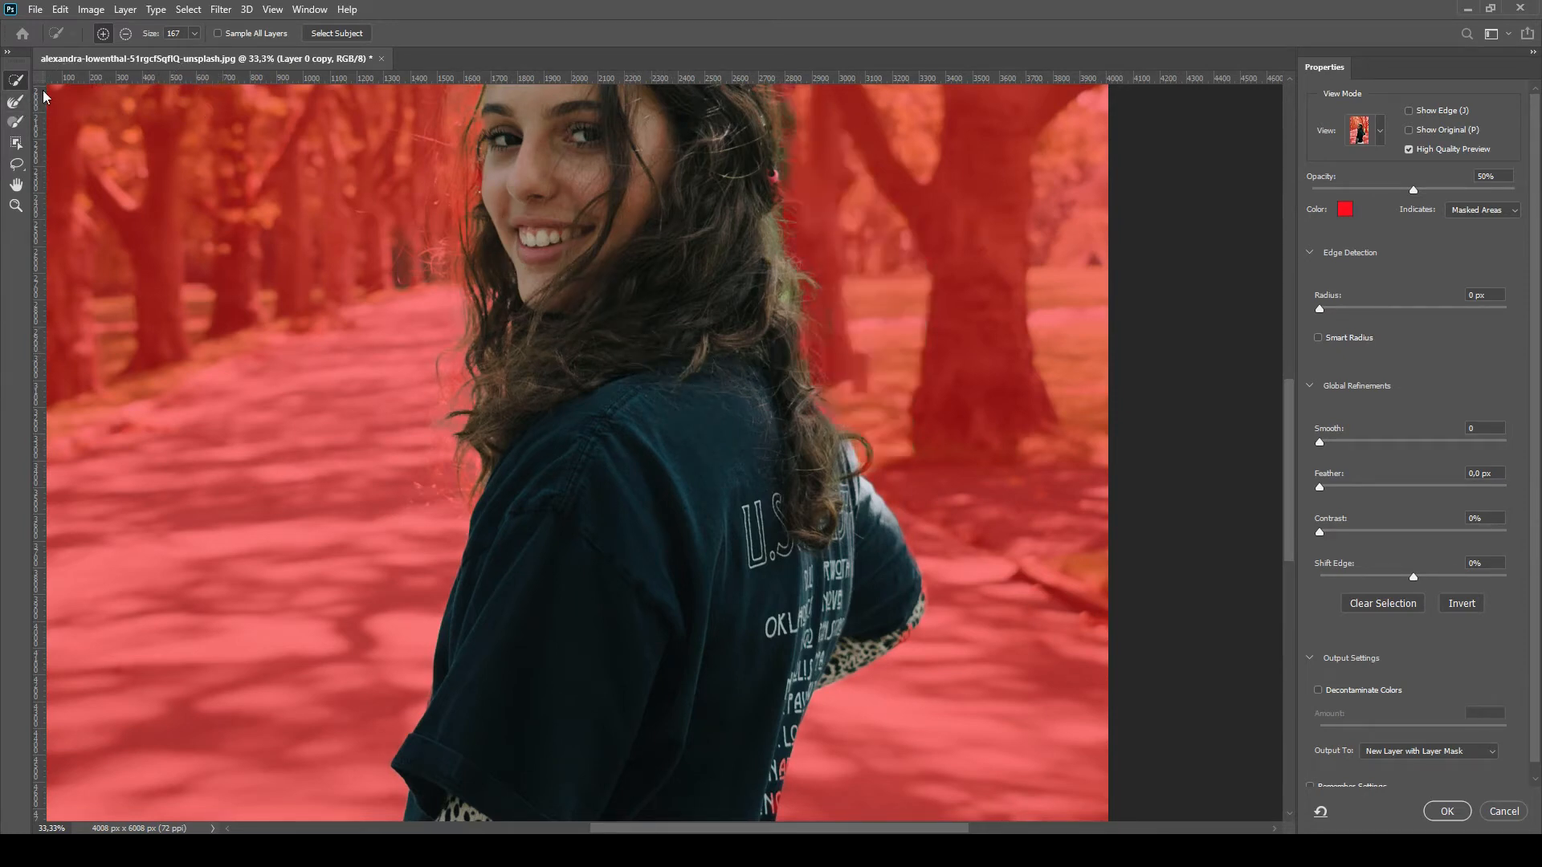
Step: Clean up the selection at the bent elbow with the Quick Selection tool at size 84, adding the sleeve edge and subtracting the background beside it
left_click(17, 103)
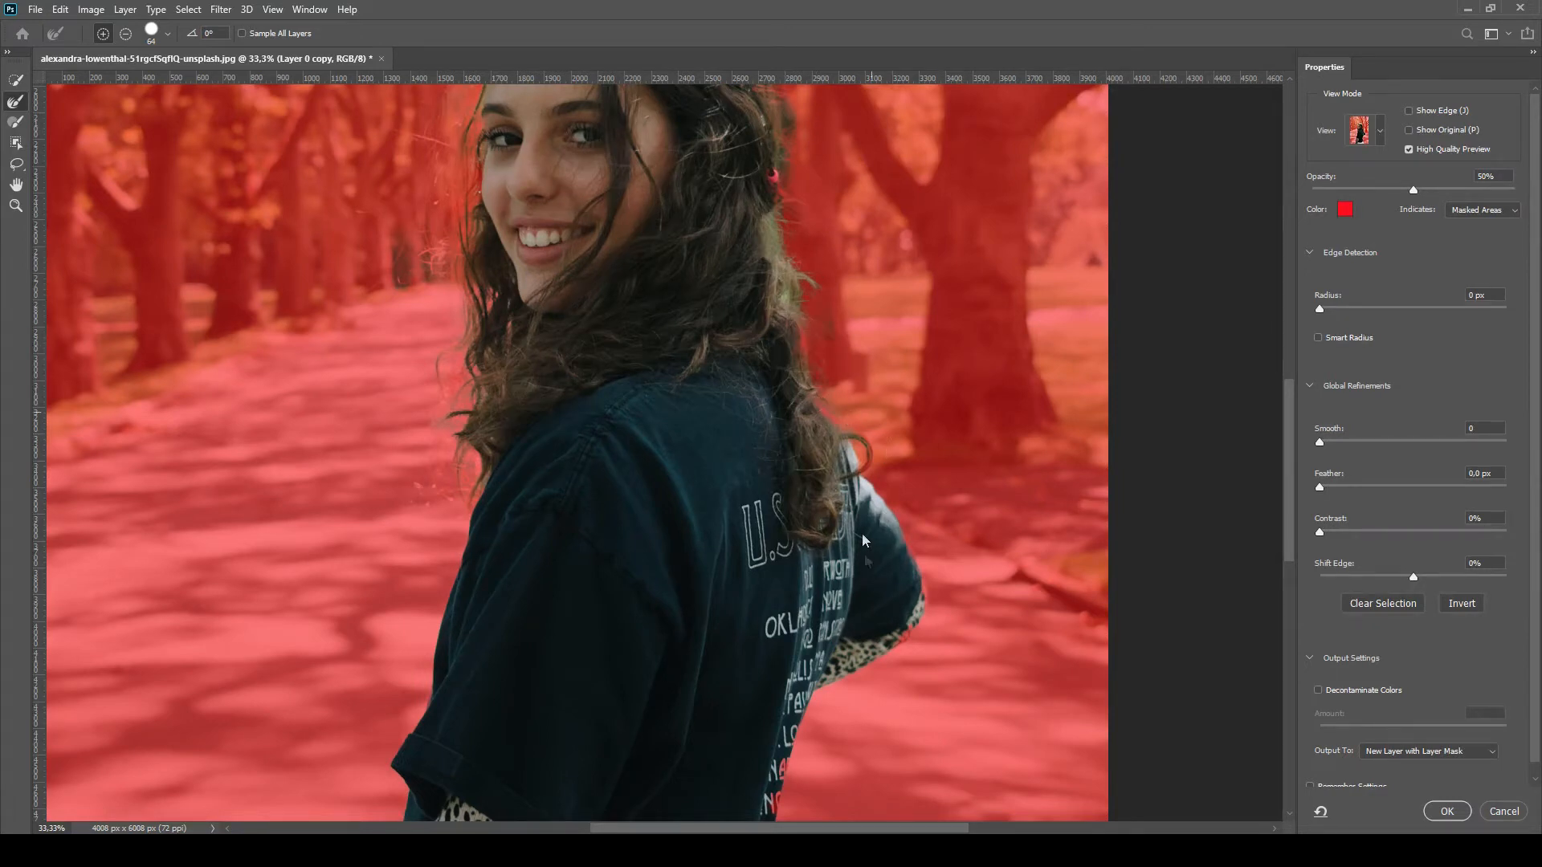
scroll(855, 399, "down", 5)
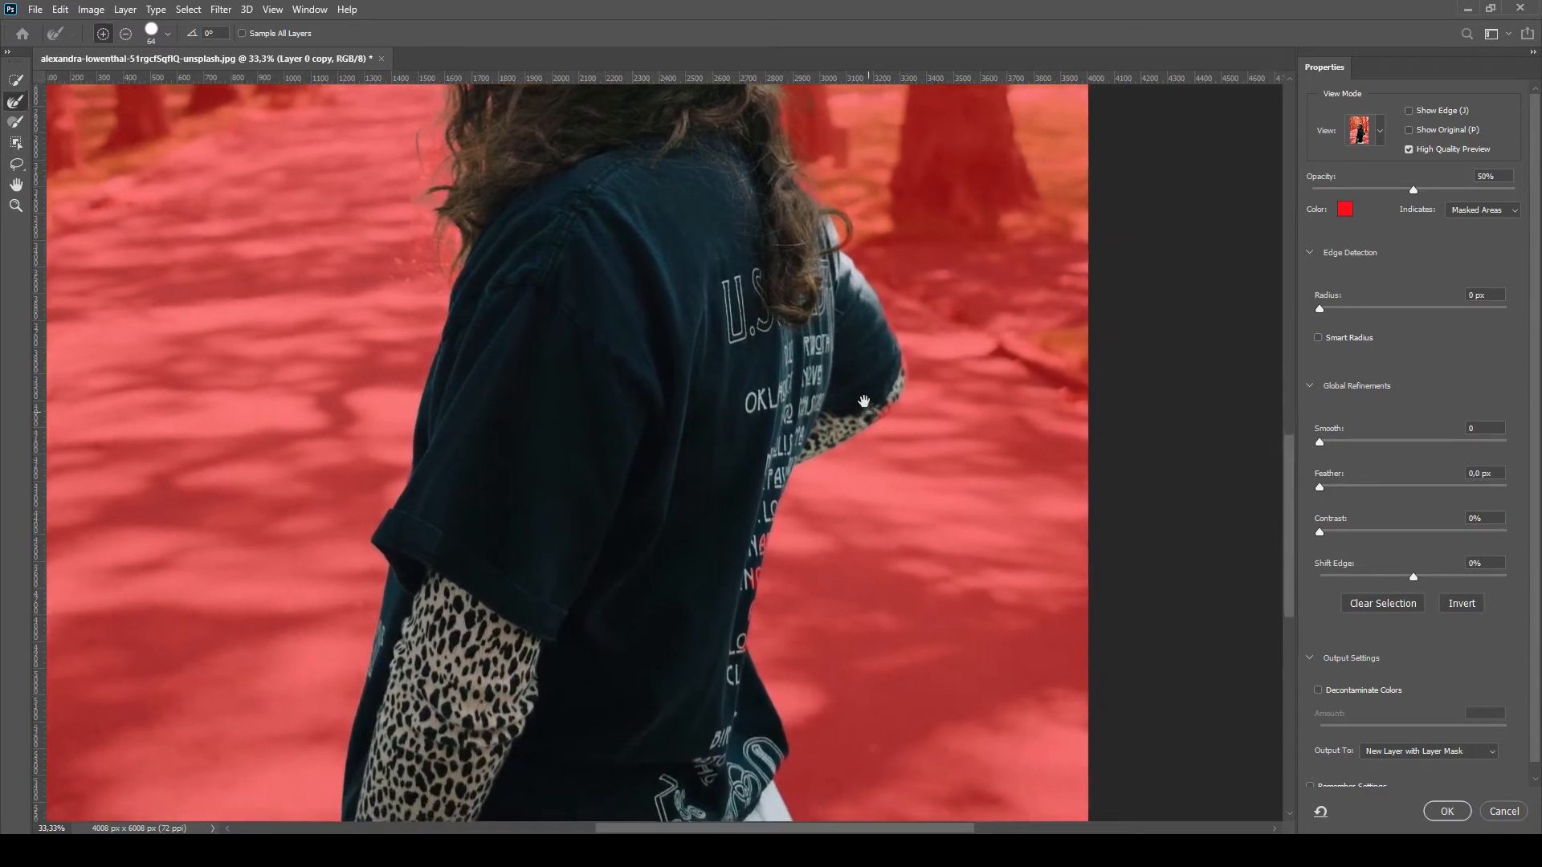
left_click(16, 79)
left_click(192, 34)
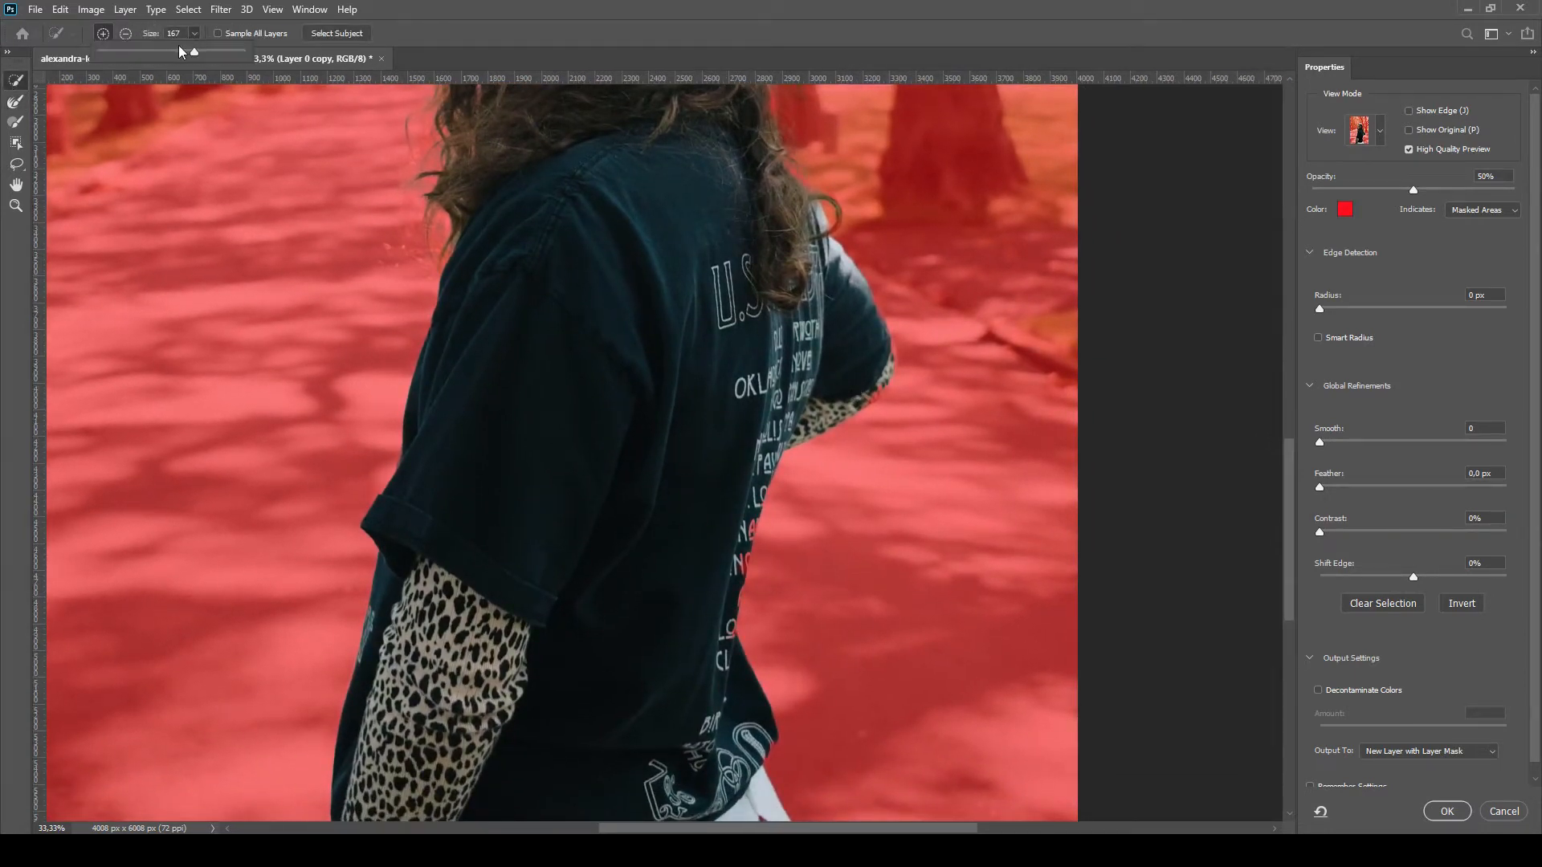
left_click(868, 393)
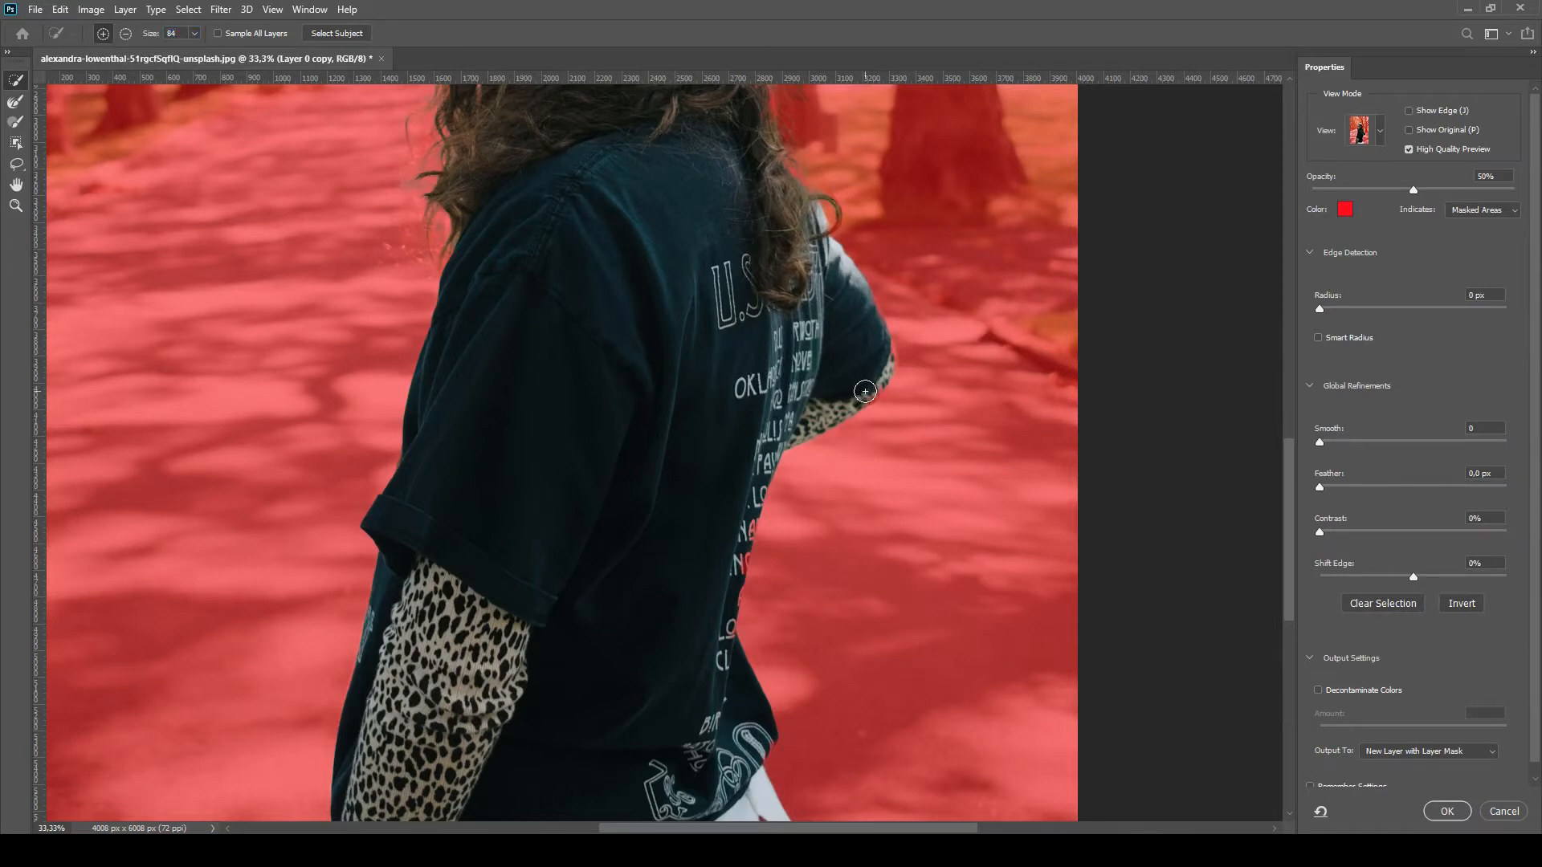
left_click(883, 351)
left_click(126, 33)
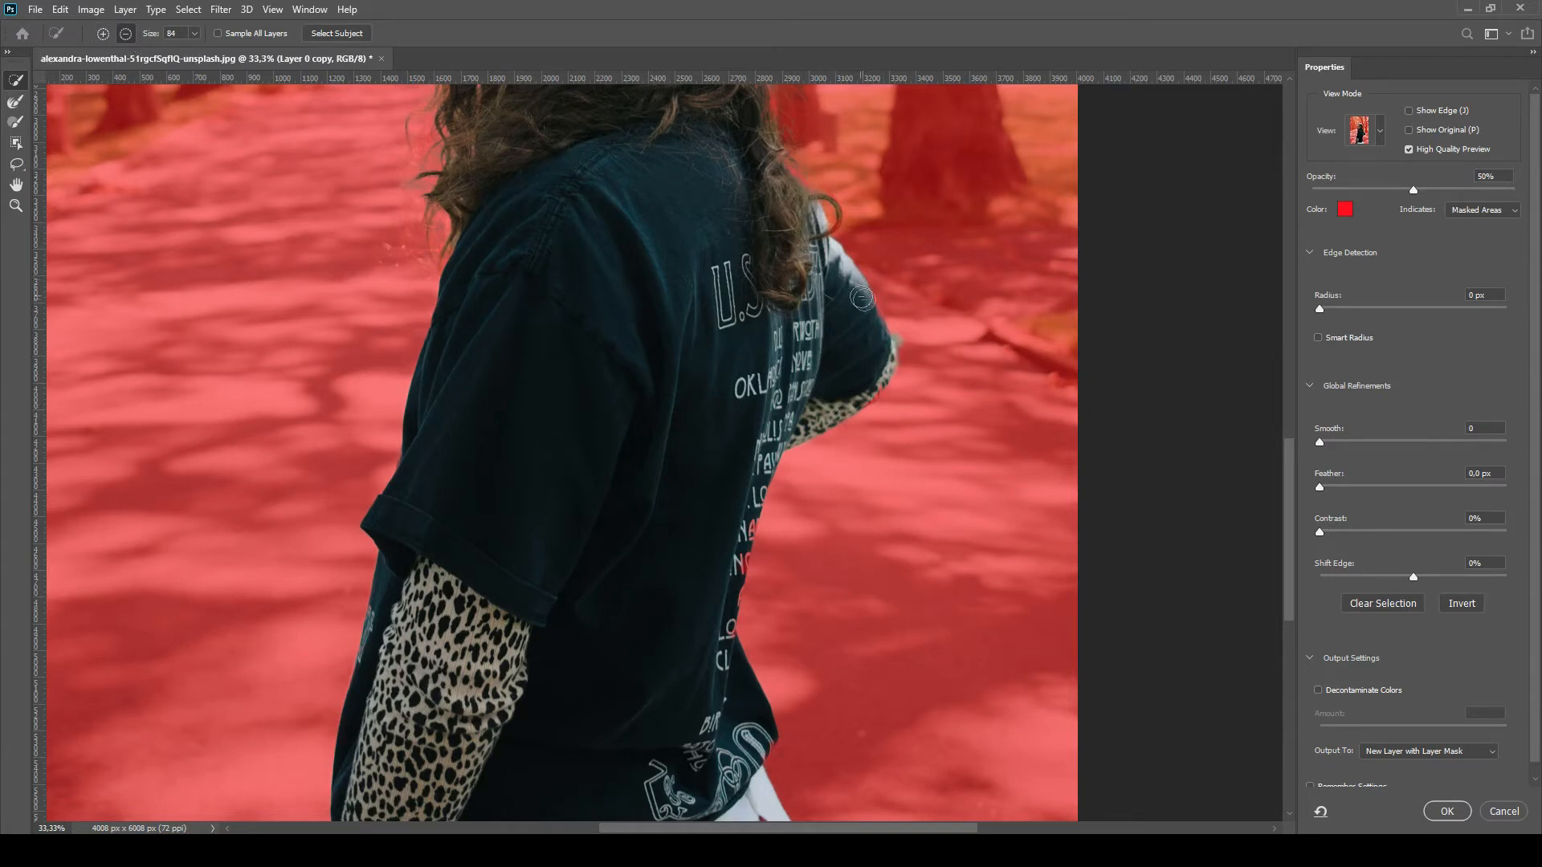
left_click(906, 336)
Step: Add the missing edge areas beside the leopard-print sleeve and along the back of the shirt to the selection
left_click_drag(584, 633, 607, 411)
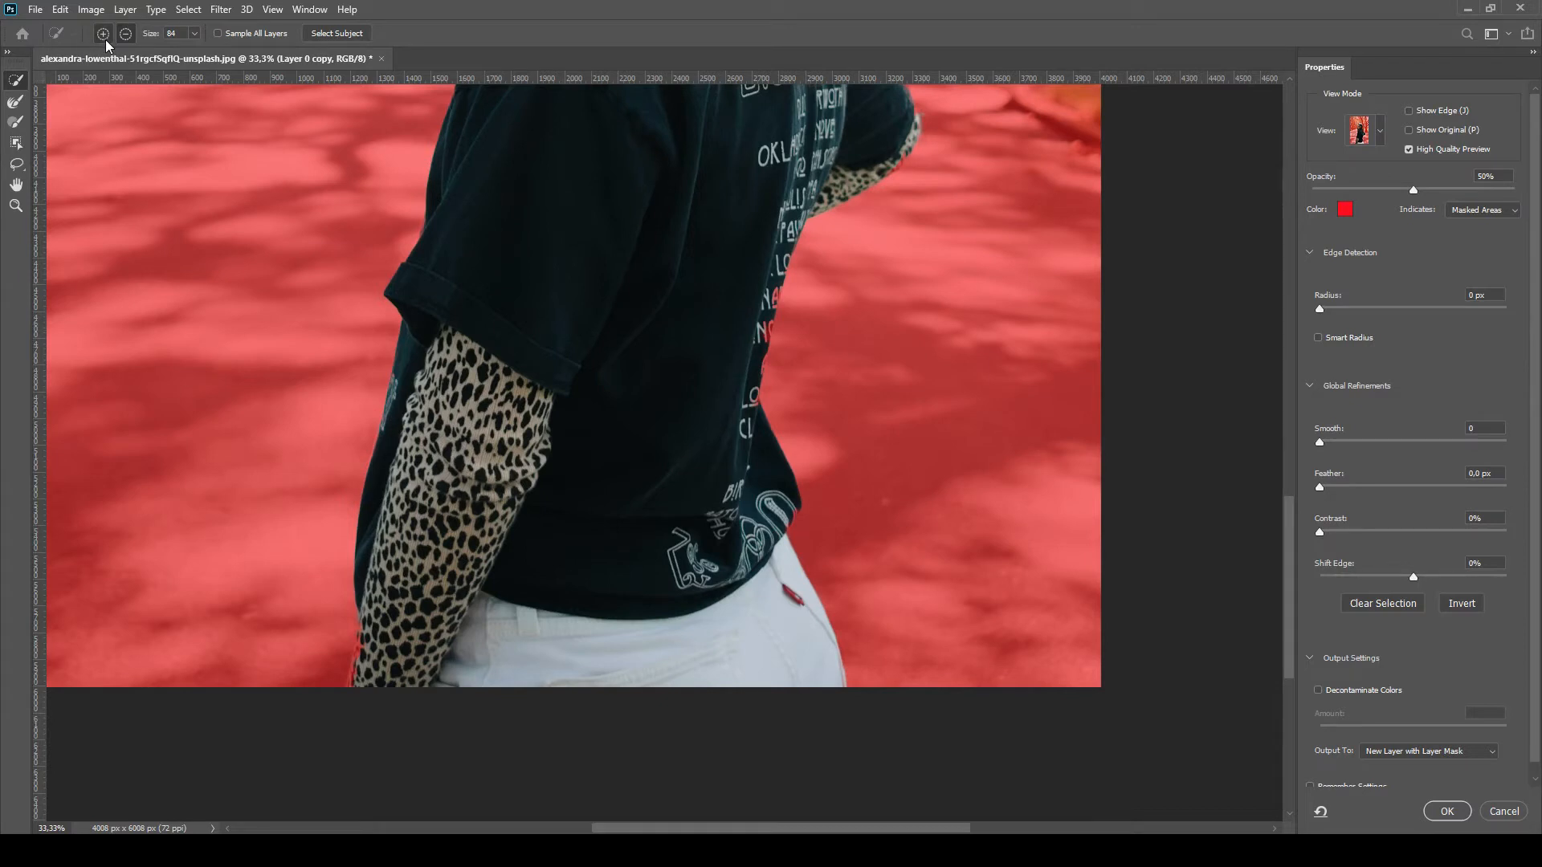
mouse_move(371, 633)
left_mouse_down()
mouse_move(366, 686)
mouse_move(366, 672)
left_mouse_up()
left_click_drag(767, 291, 761, 326)
mouse_move(759, 324)
left_mouse_down()
mouse_move(766, 302)
mouse_move(721, 411)
left_mouse_up()
left_click_drag(688, 231, 648, 683)
mouse_move(623, 335)
left_mouse_down()
mouse_move(650, 561)
mouse_move(605, 471)
left_mouse_up()
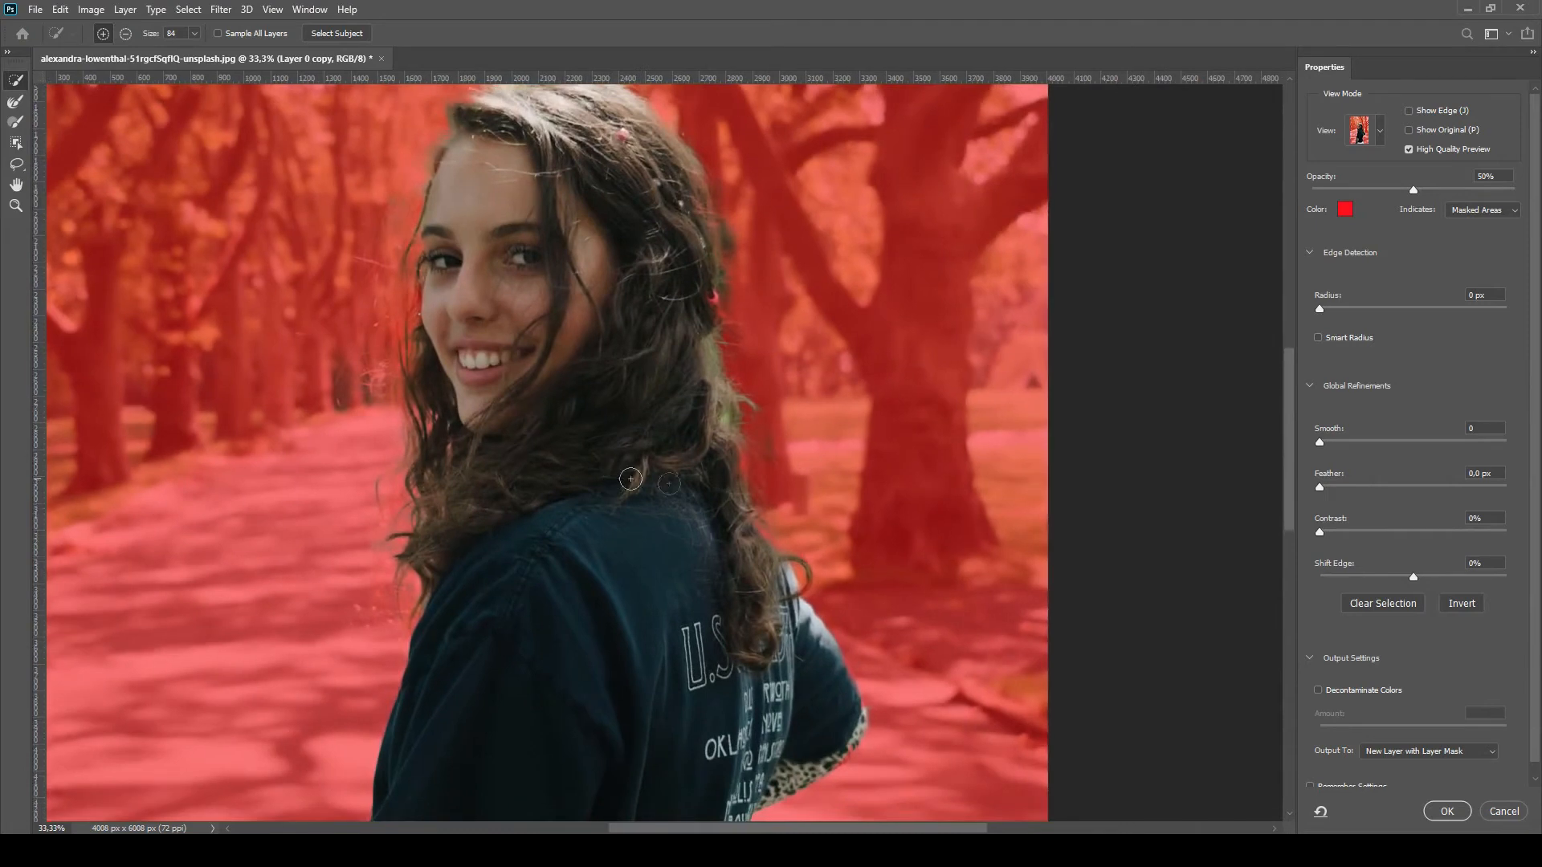
left_click_drag(630, 442, 633, 474)
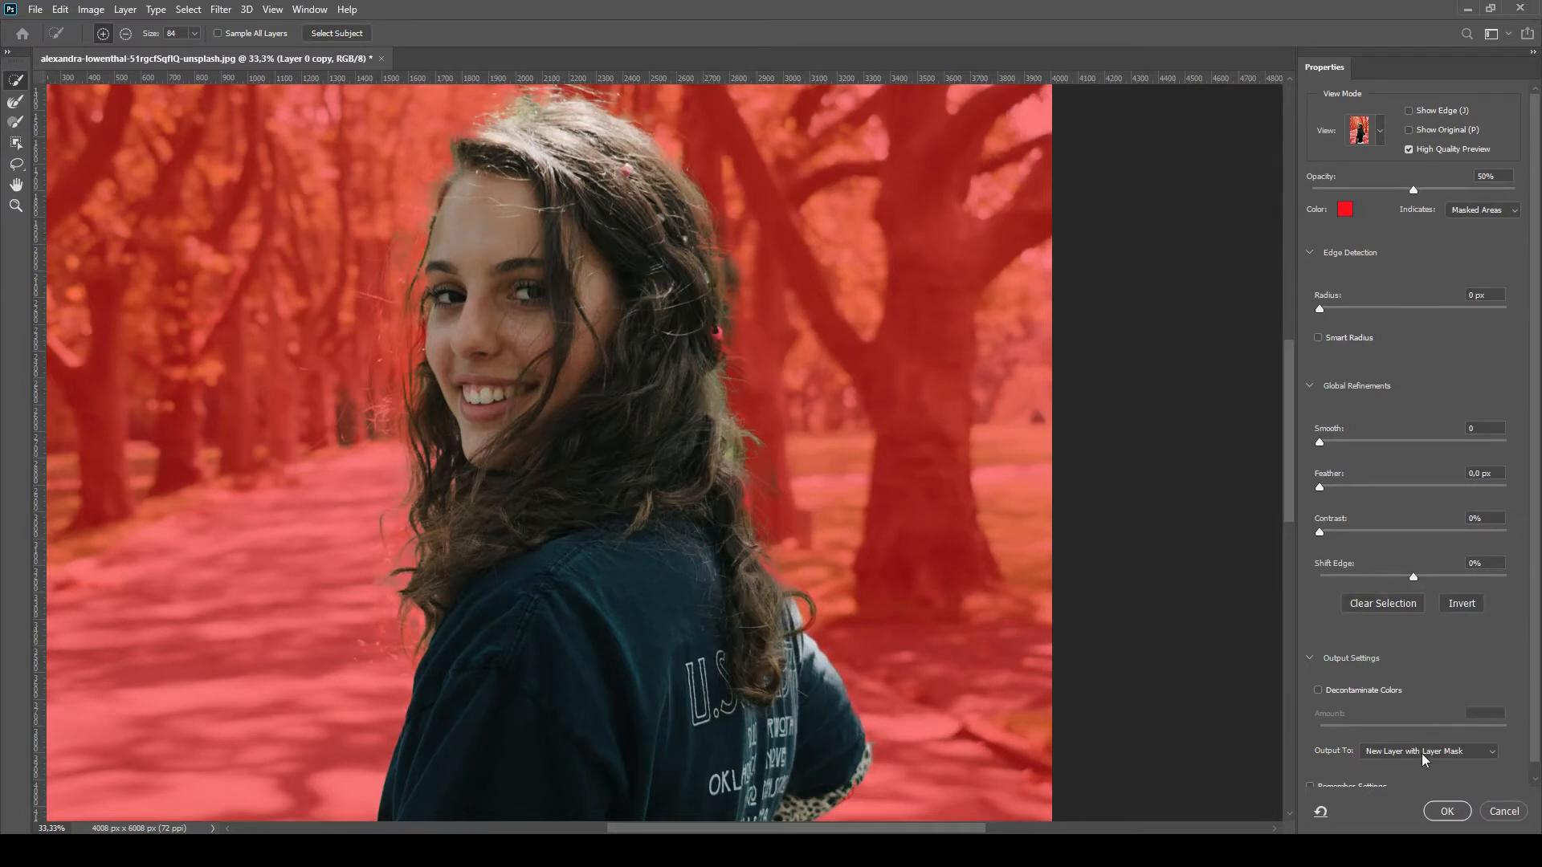
Step: Output the selection as New Layer with Layer Mask and hide the Original layer
left_click(1450, 753)
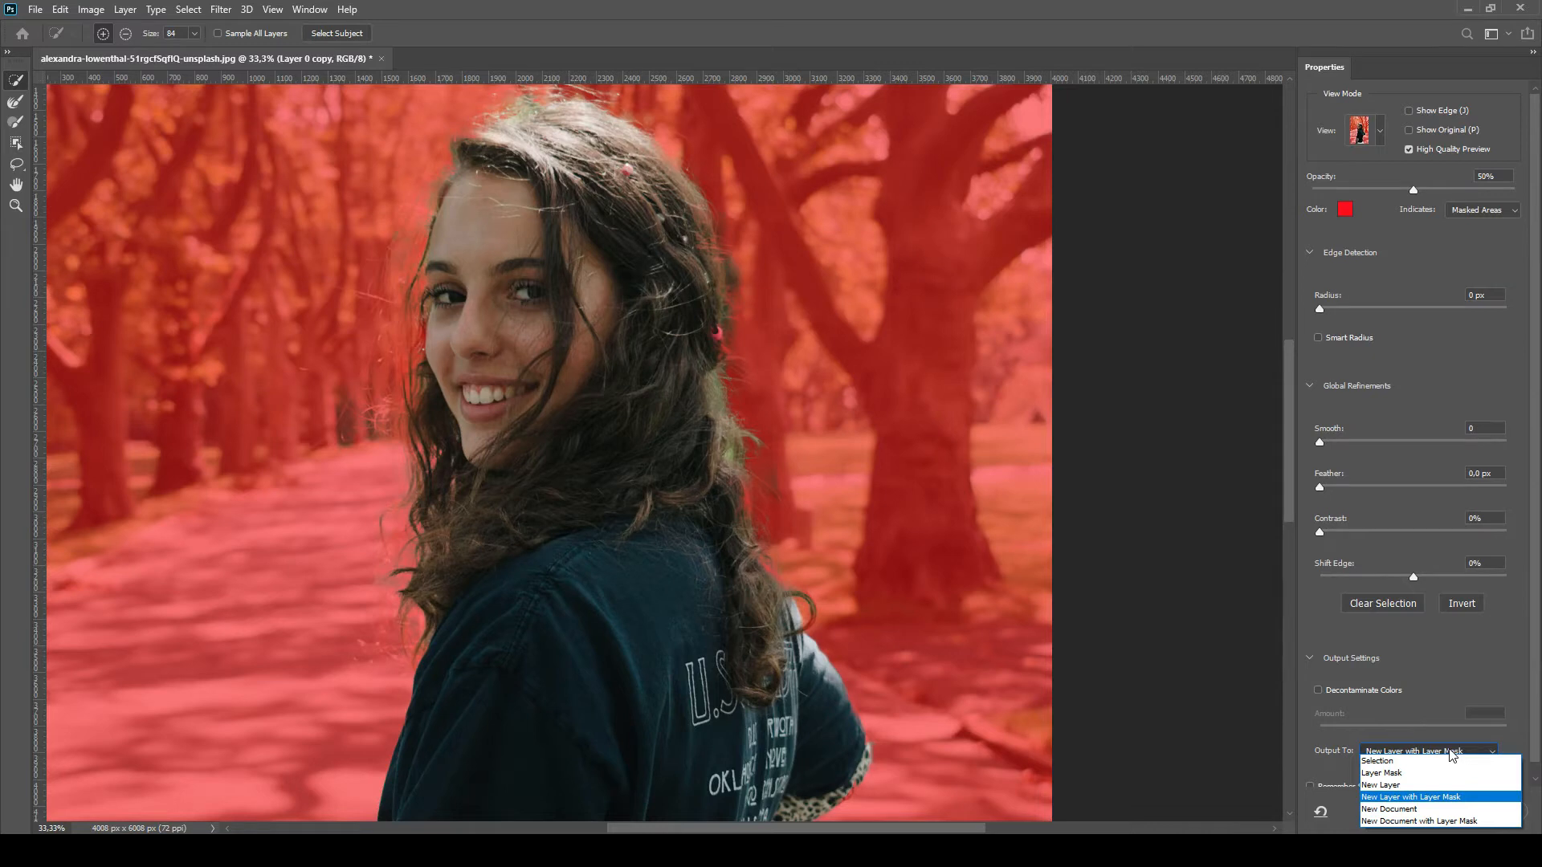
left_click(1450, 753)
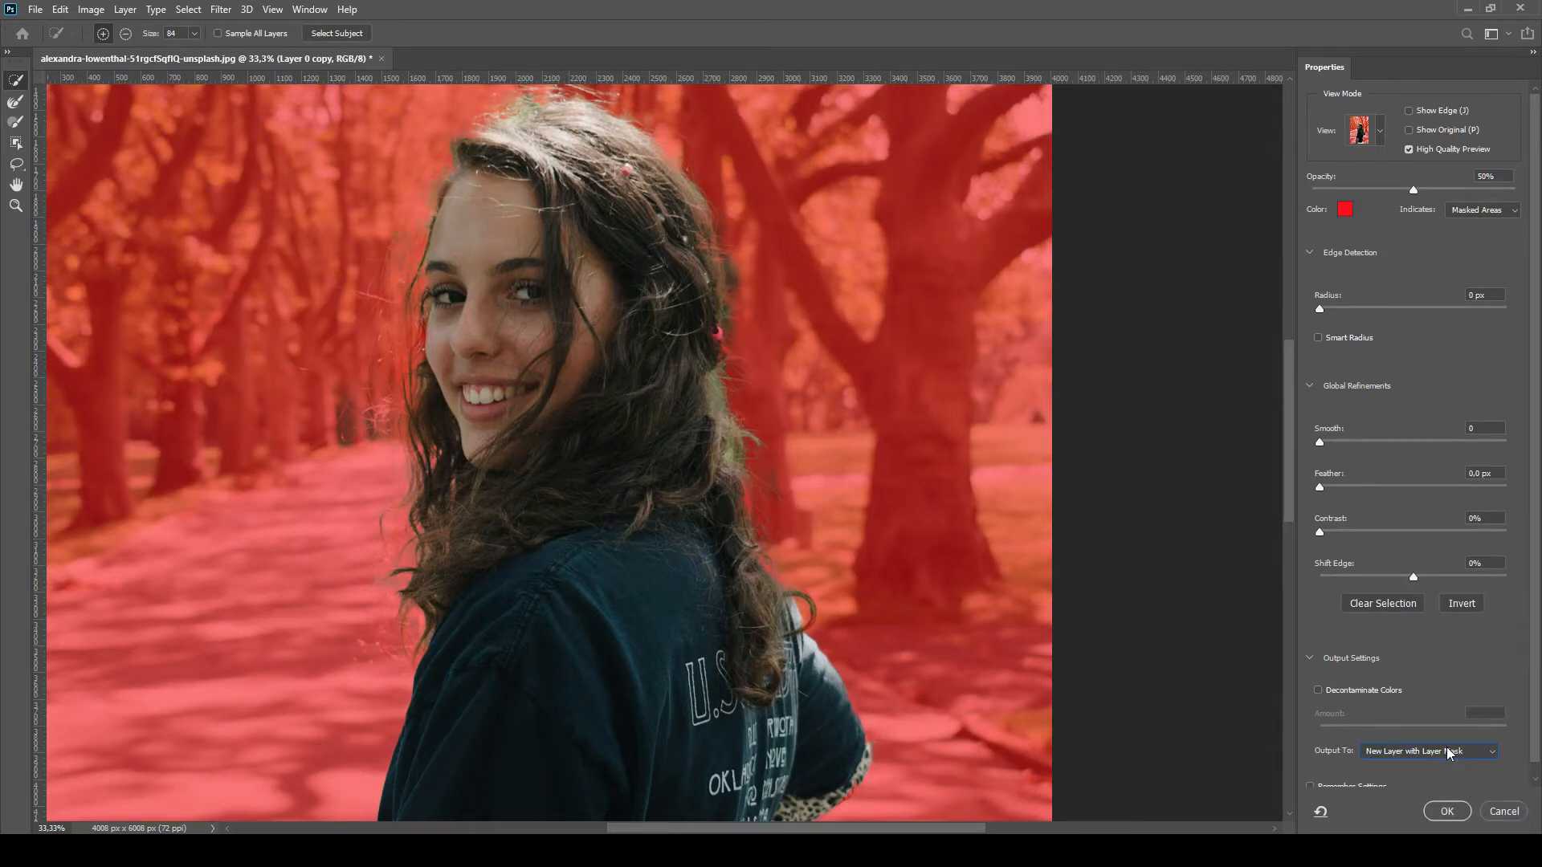
left_click(1446, 811)
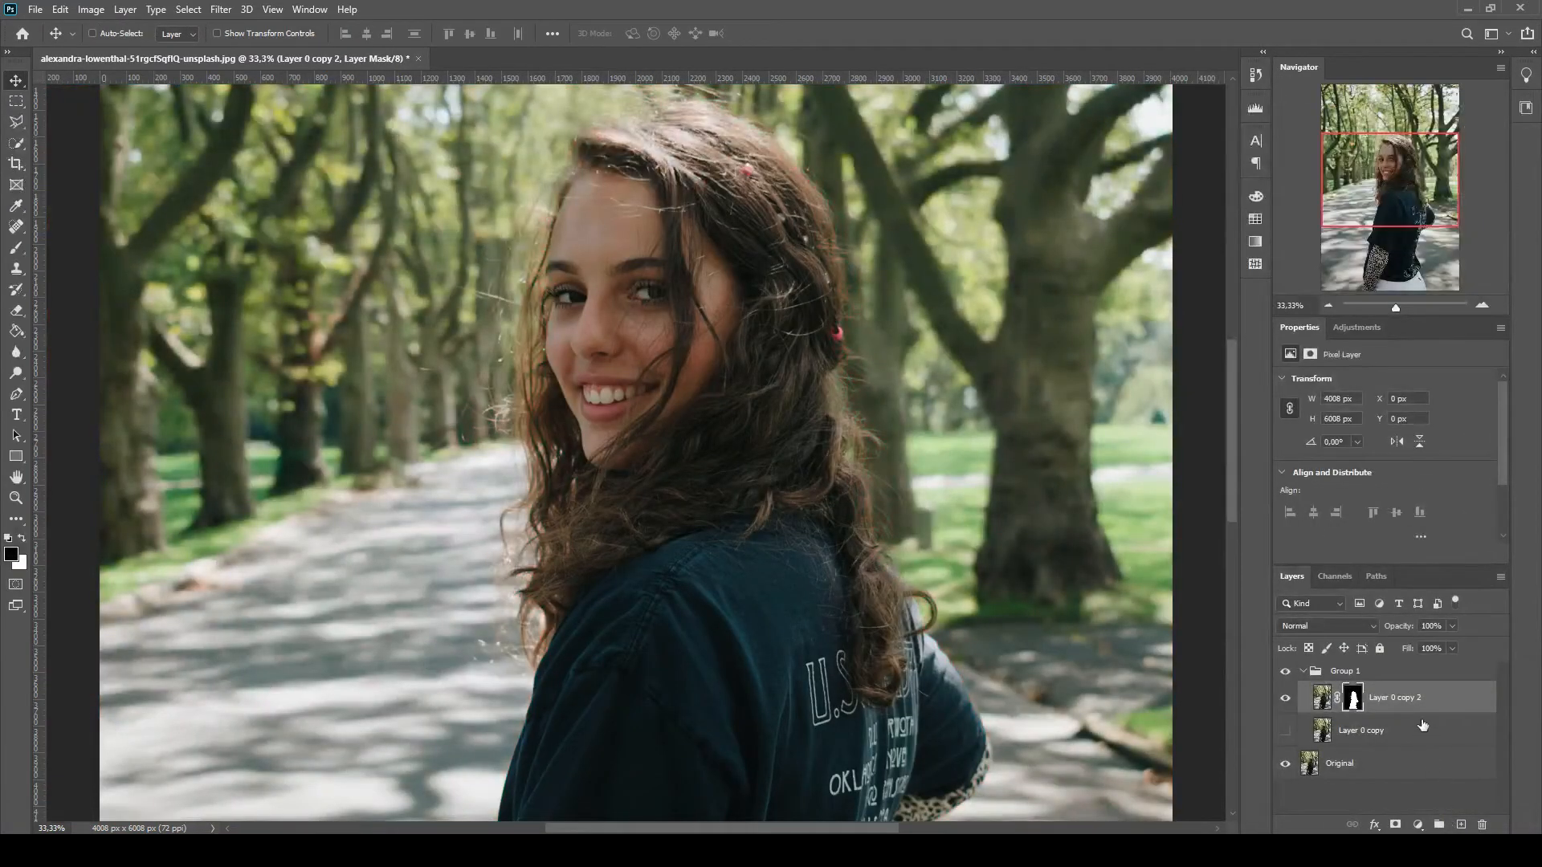
left_click(1286, 765)
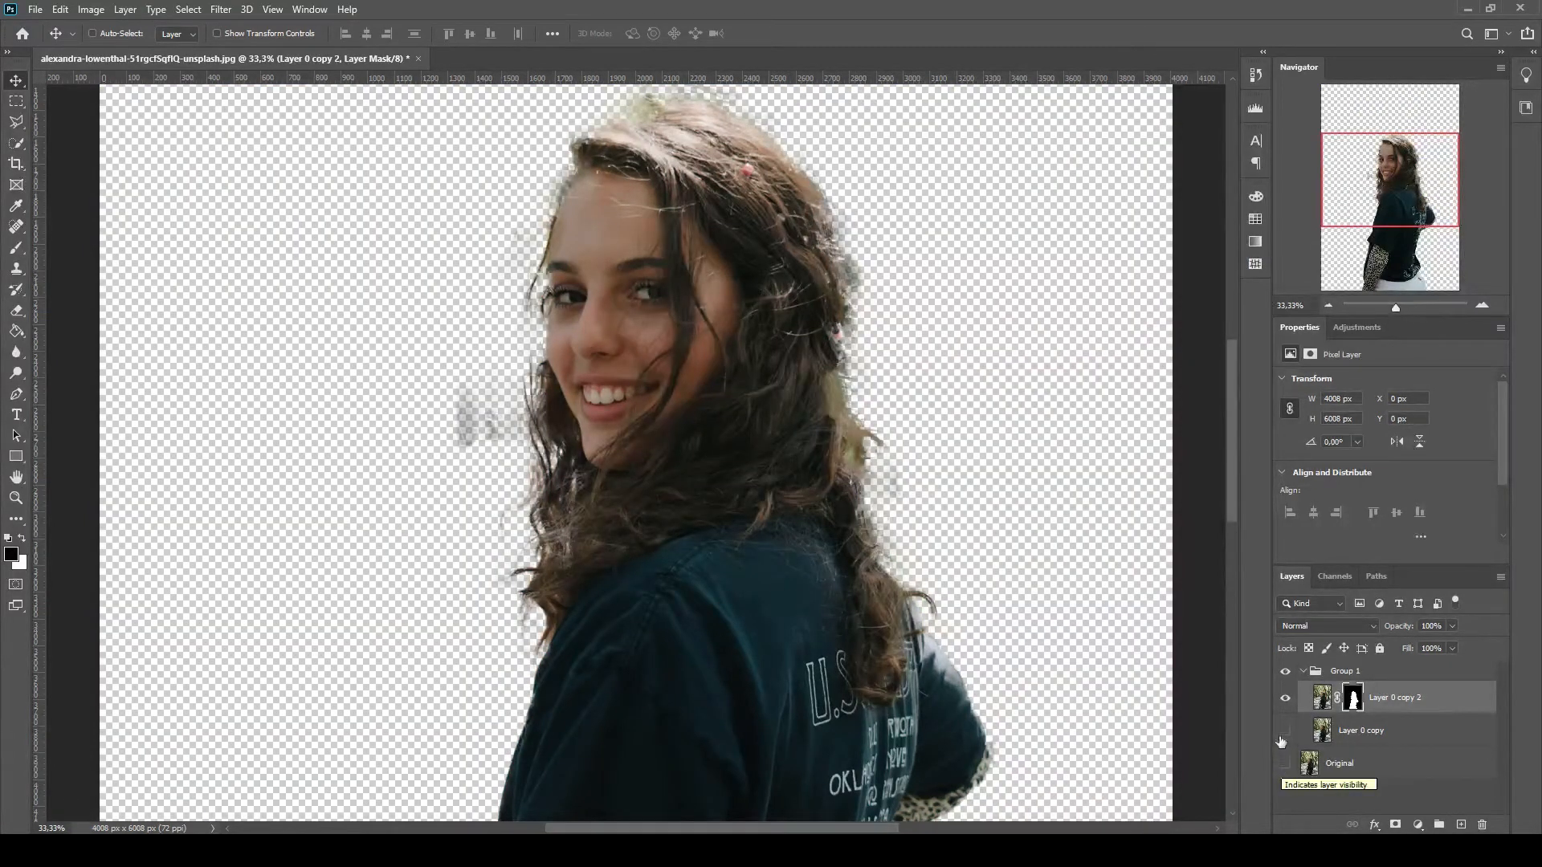
Step: Paint black on the layer mask of Layer 0 copy 2 to remove the background smudges beside the face and behind the hair
left_click(1327, 305)
left_click(1326, 305)
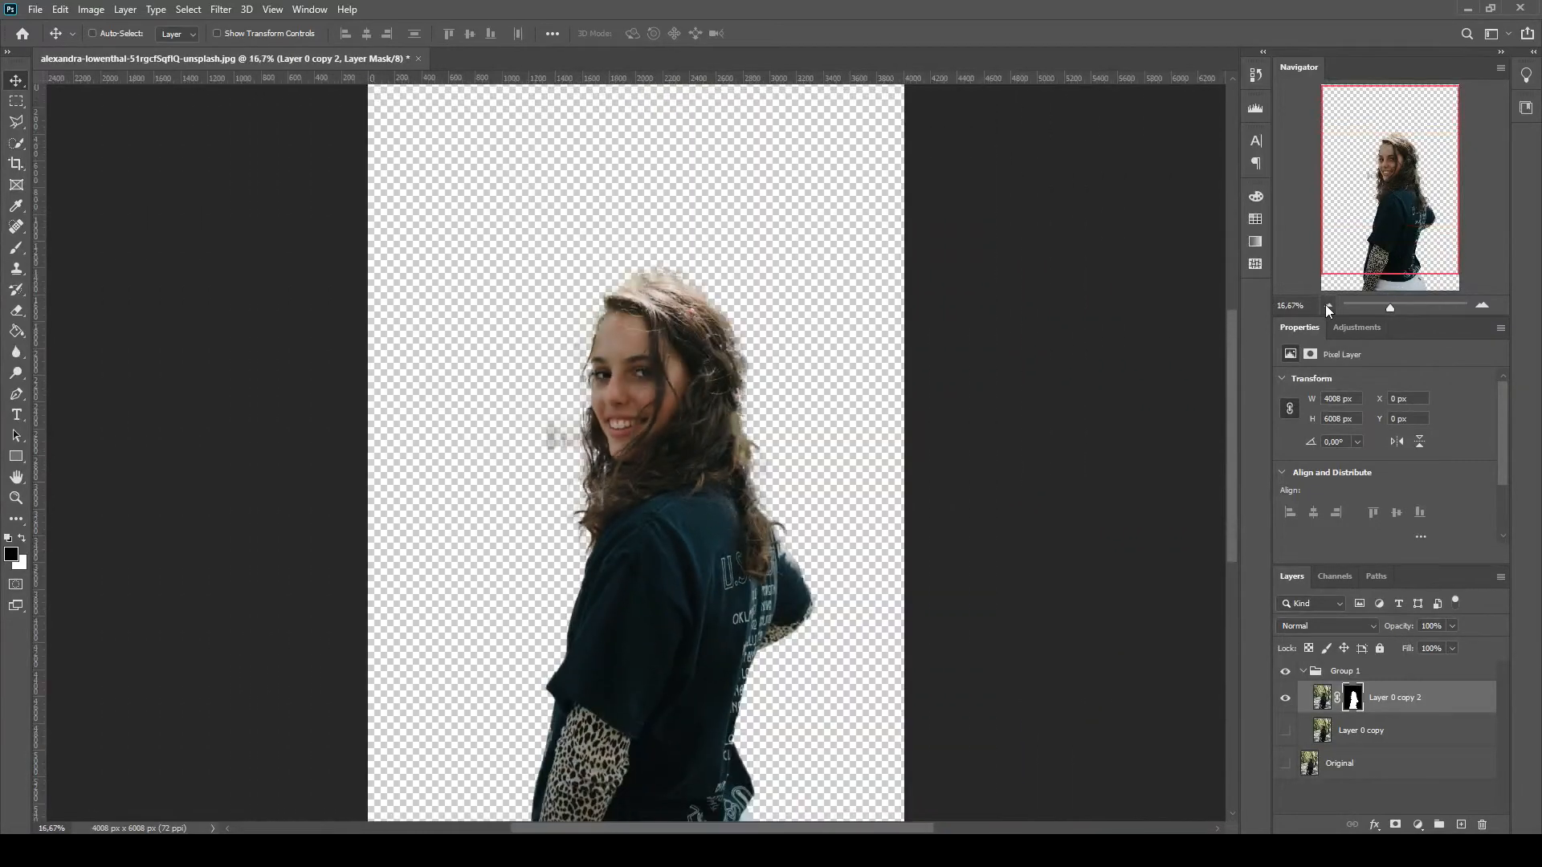
left_click(1482, 306)
left_click(1481, 305)
left_click(1482, 306)
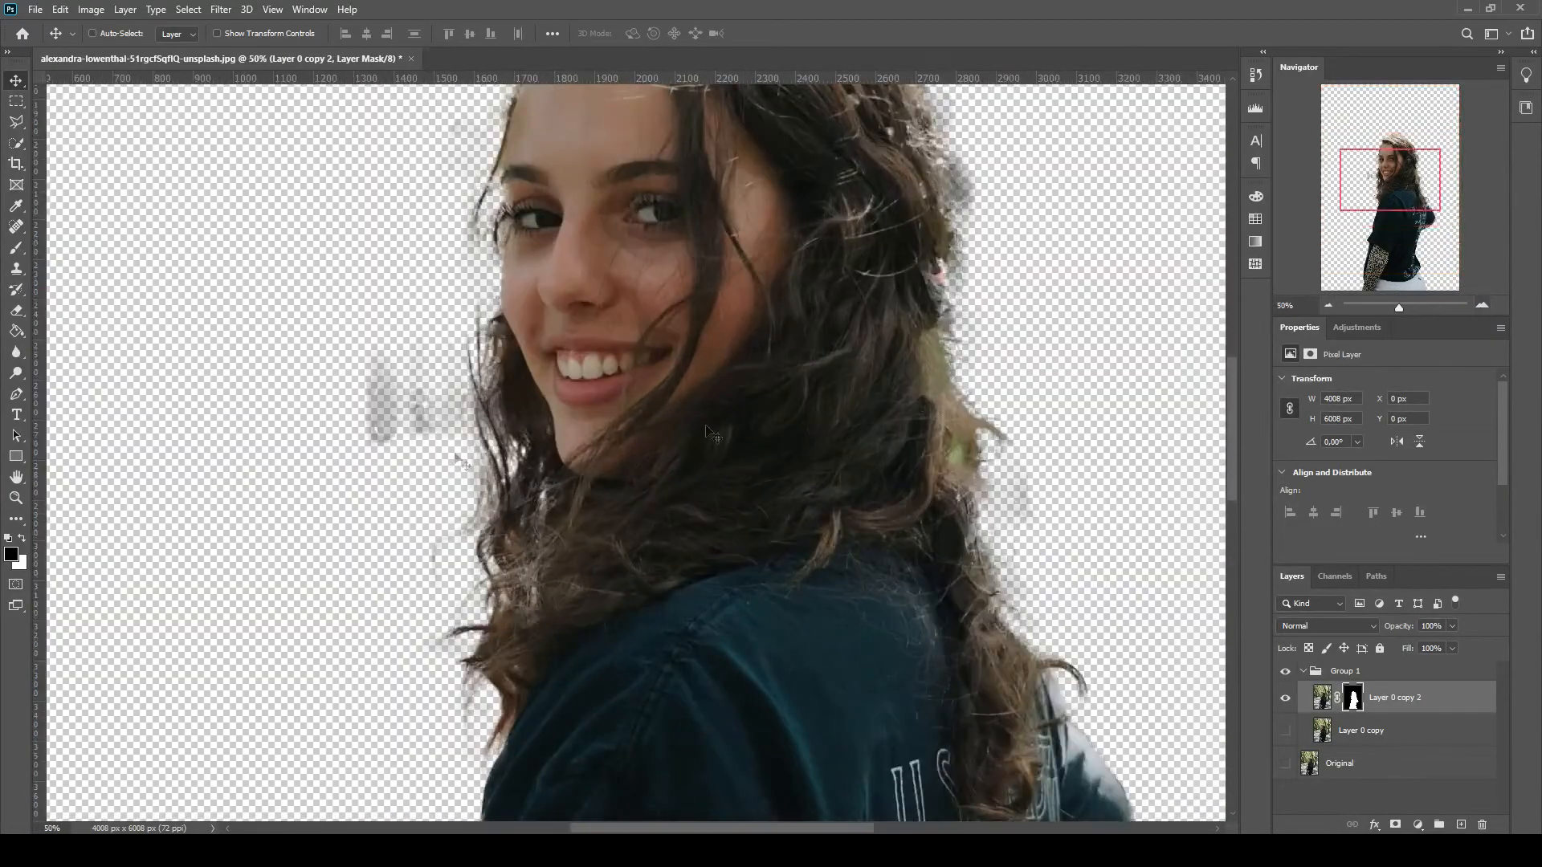
left_click(1354, 702)
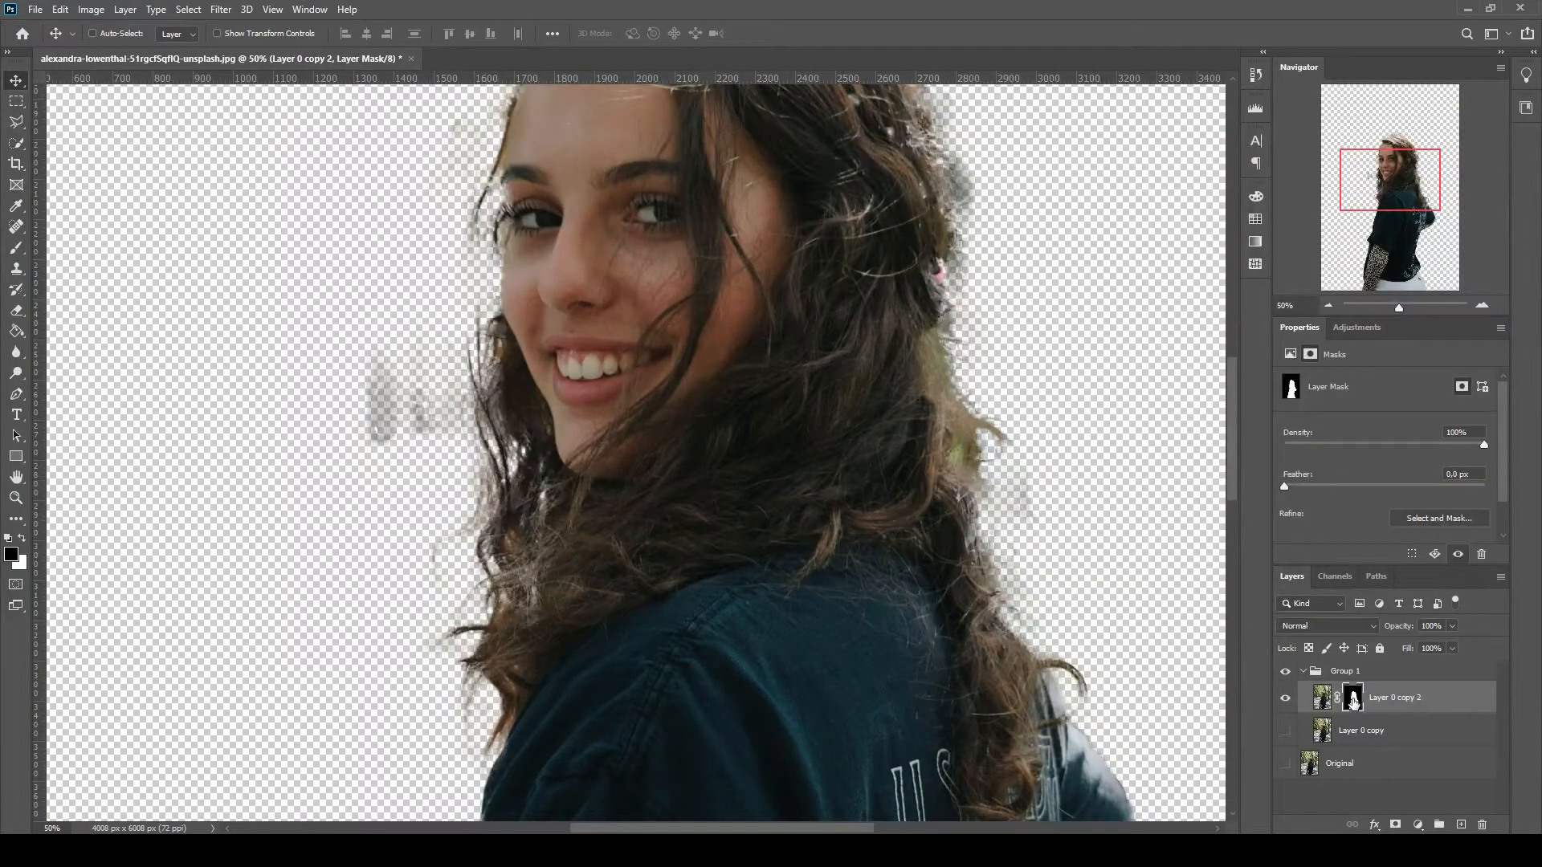
left_click(17, 248)
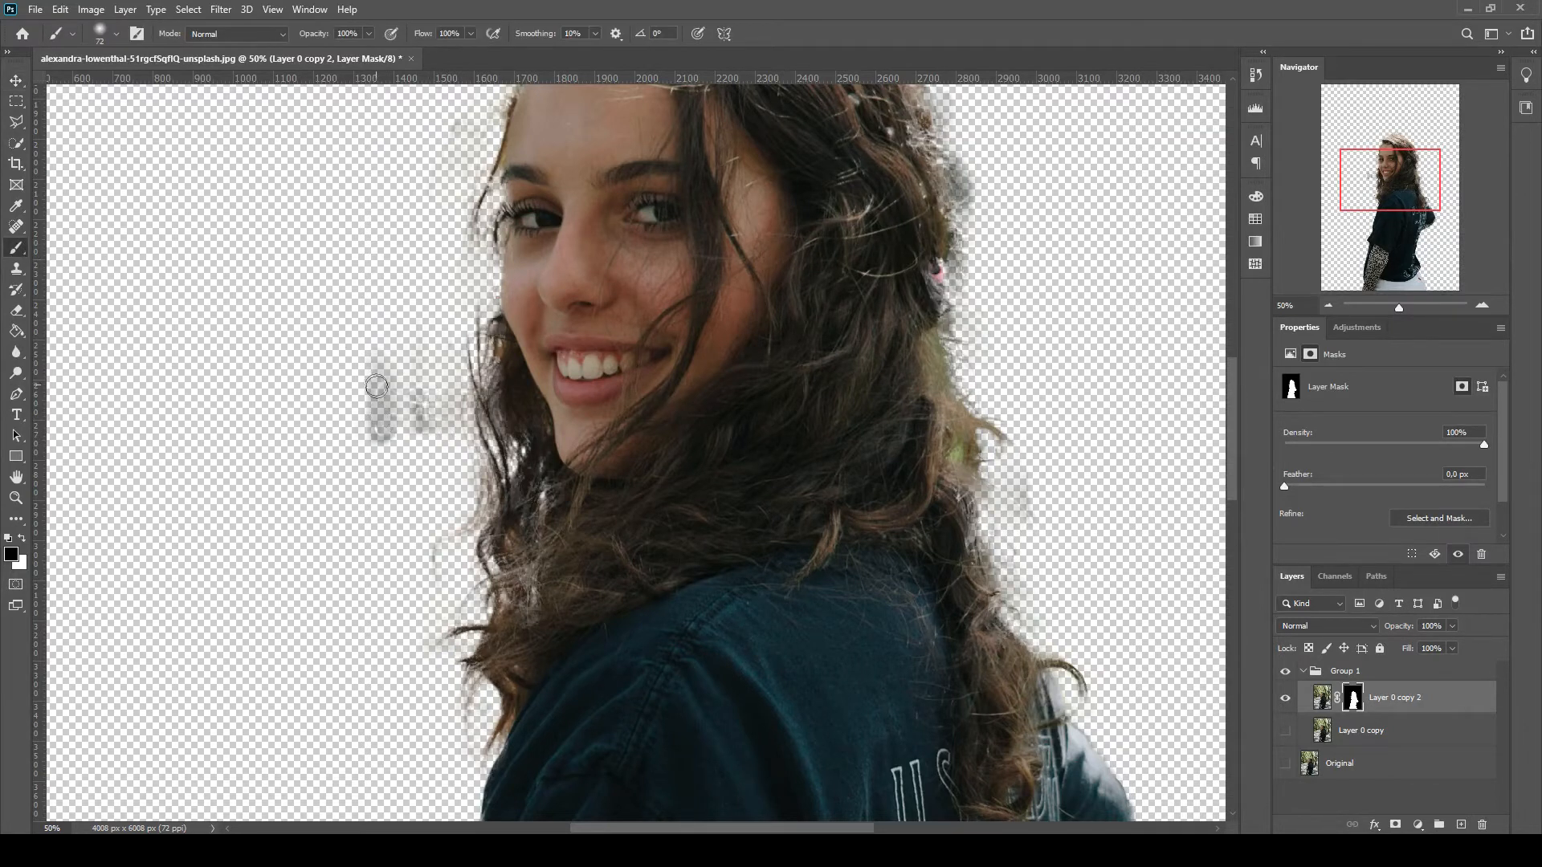
mouse_move(376, 422)
left_mouse_down()
mouse_move(366, 363)
mouse_move(369, 403)
mouse_move(381, 367)
mouse_move(368, 445)
mouse_move(400, 411)
mouse_move(412, 449)
mouse_move(418, 408)
mouse_move(437, 431)
mouse_move(429, 389)
mouse_move(442, 418)
mouse_move(435, 403)
mouse_move(427, 482)
left_mouse_up()
left_click_drag(1039, 517, 1019, 474)
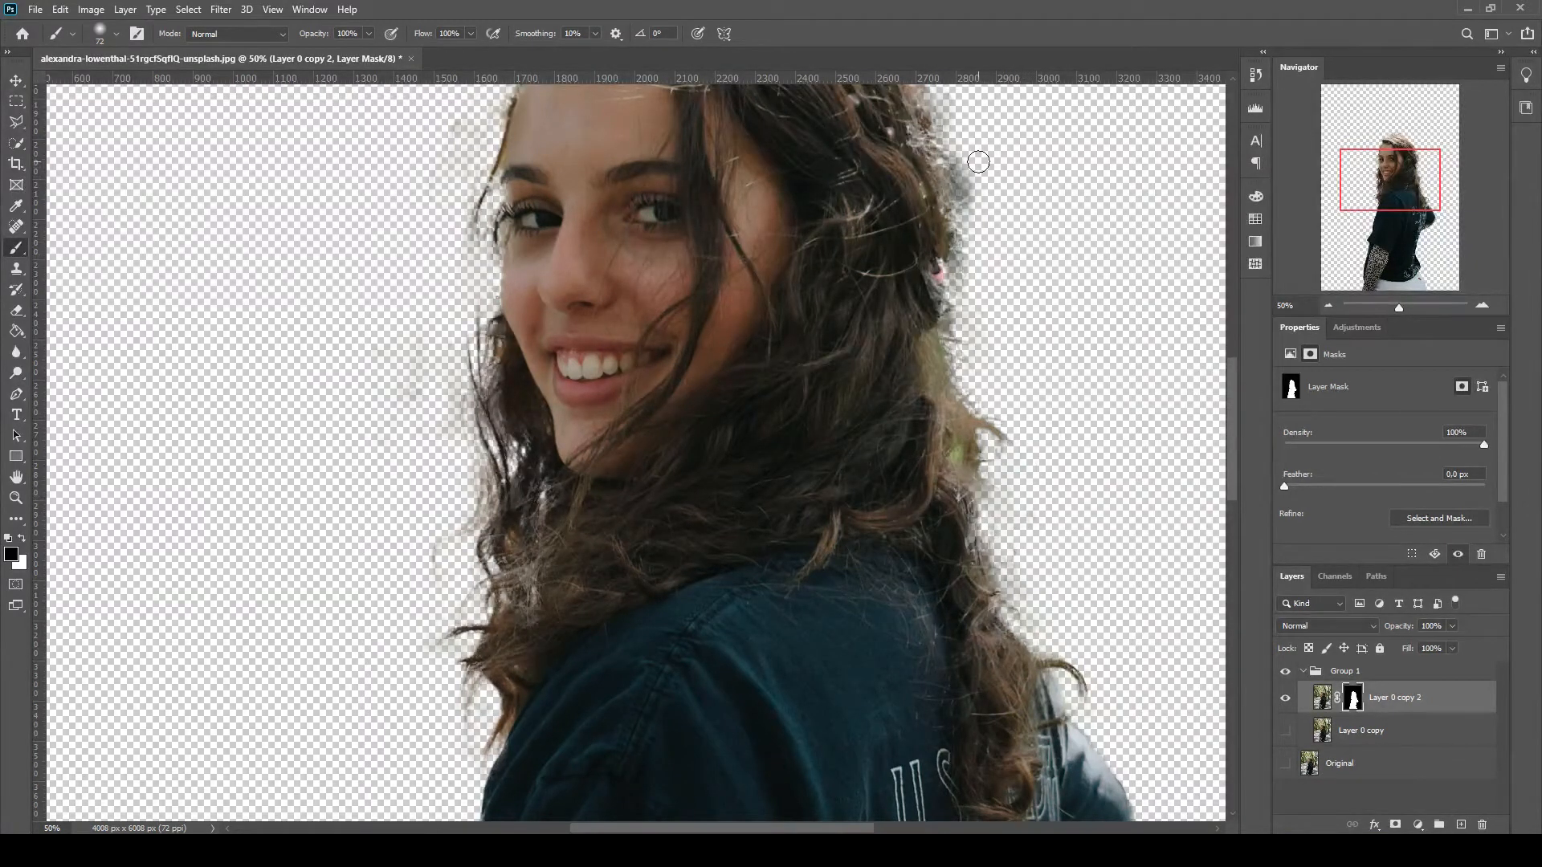
Step: Show the Original and Layer 0 copy layers and hide the masked Layer 0 copy 2 layer
left_click(1328, 306)
left_click(1328, 306)
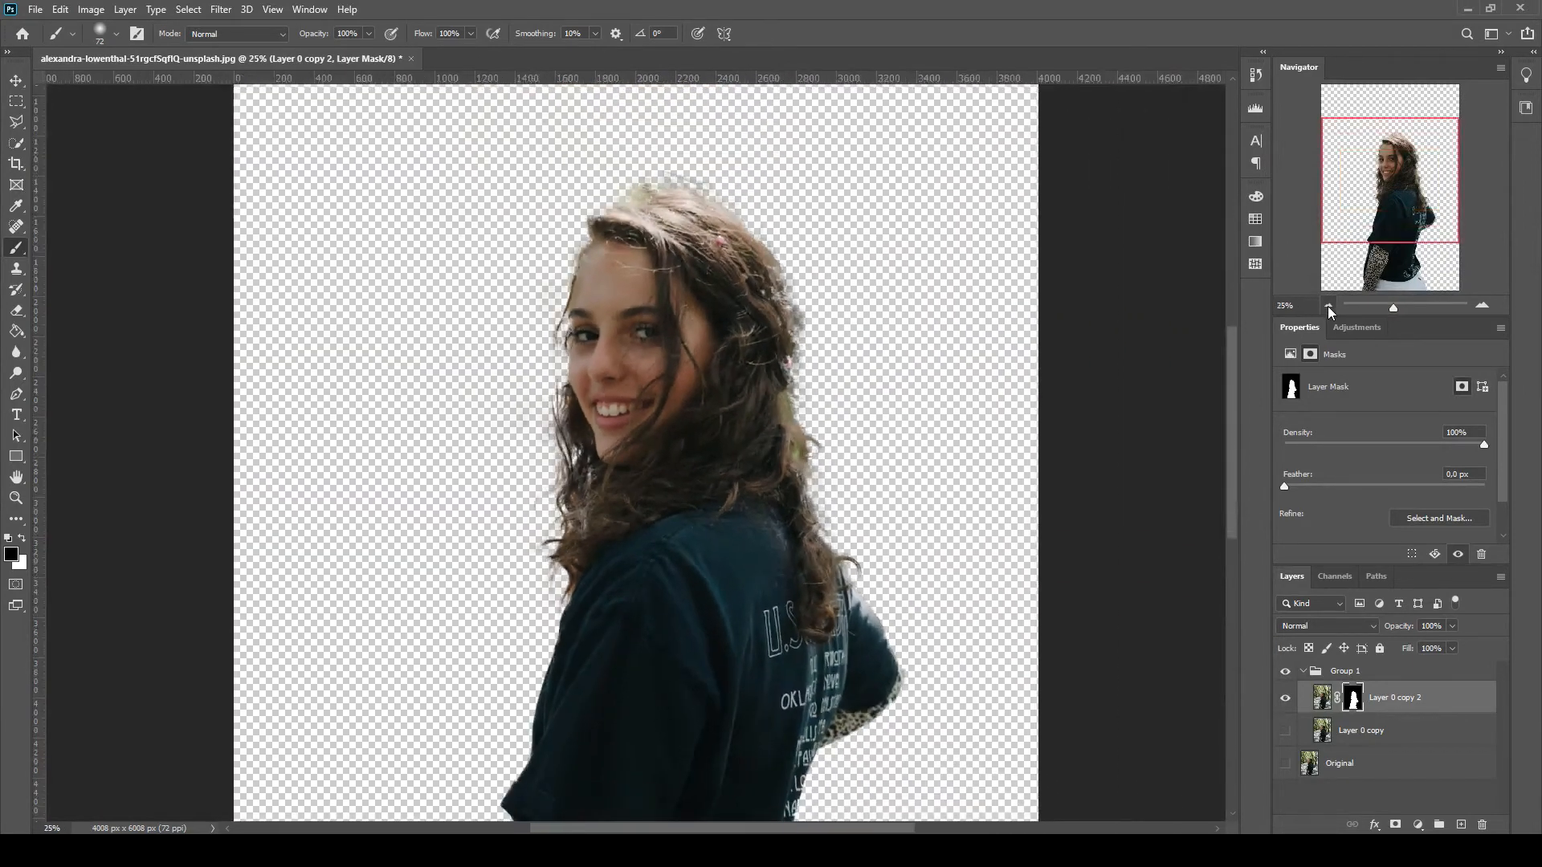
left_click(1328, 306)
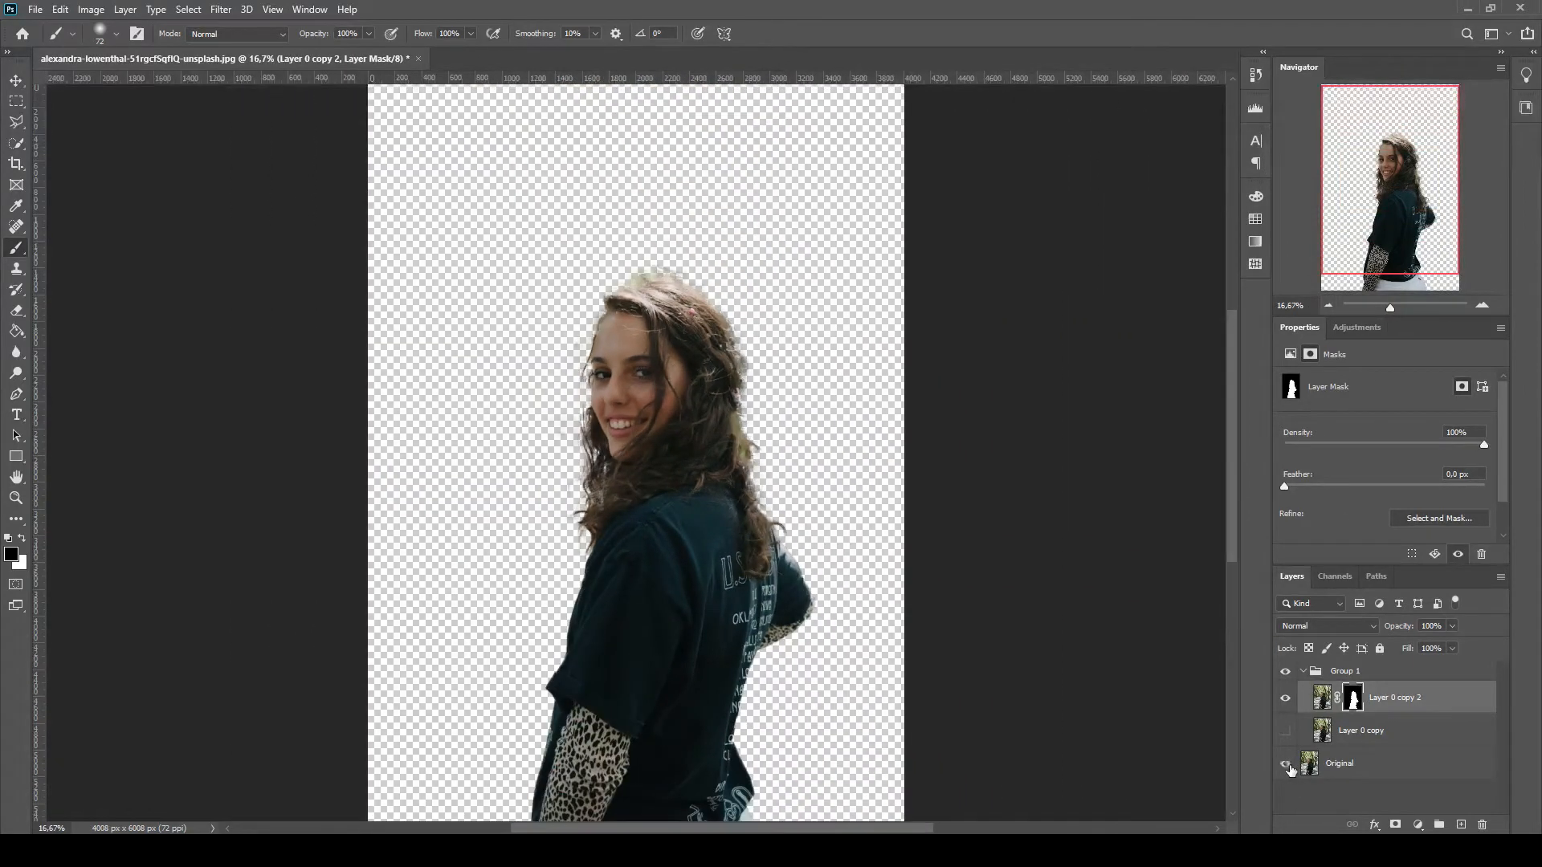
left_click(1286, 764)
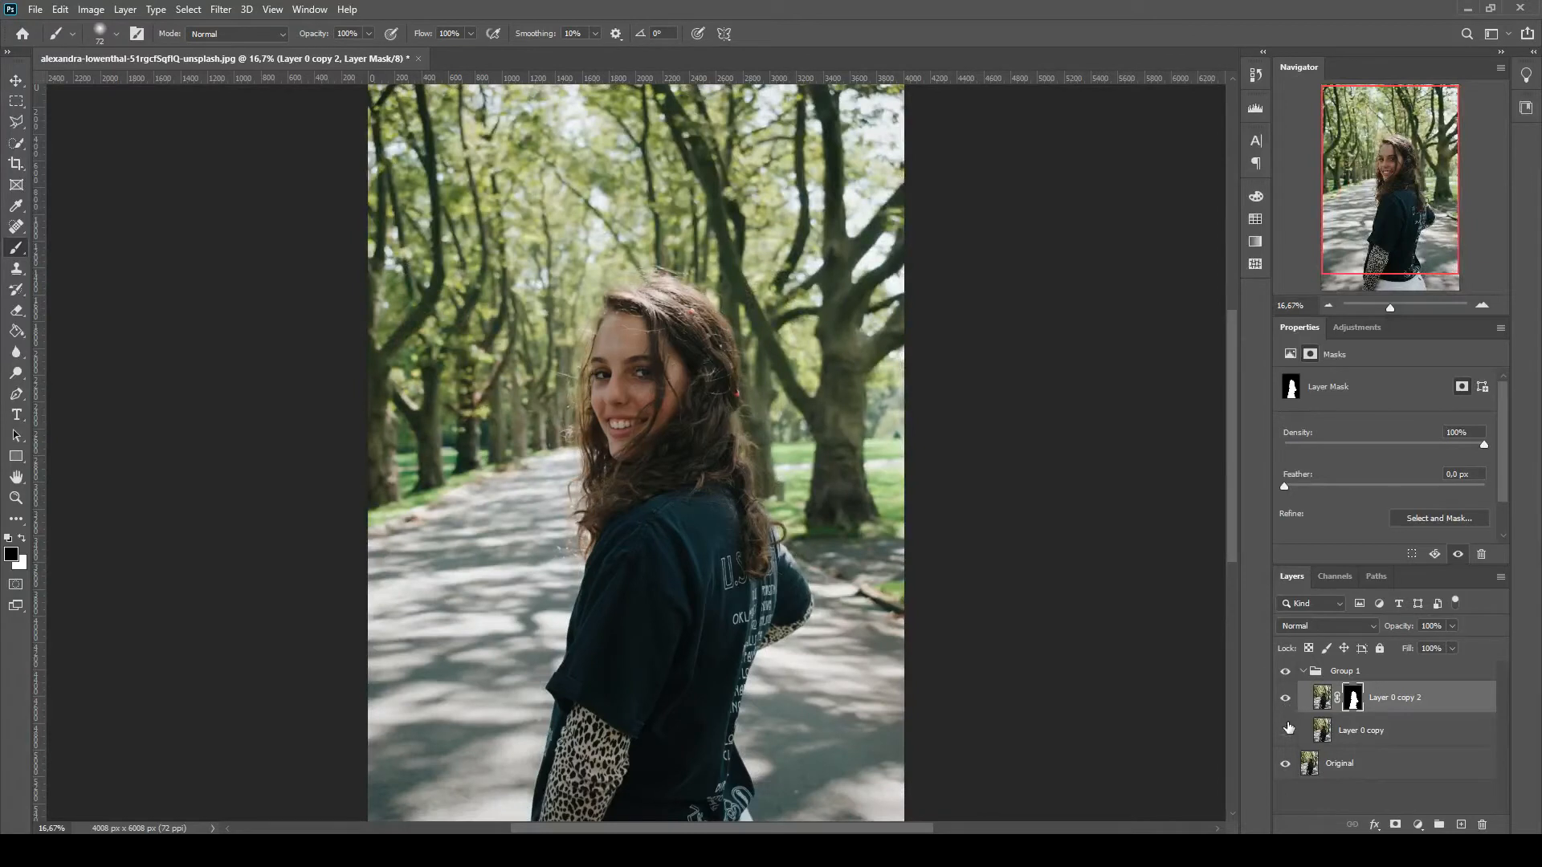
left_click(1285, 730)
left_click(1286, 699)
Step: Rename the Layer 0 copy layer as Background
left_click(1358, 743)
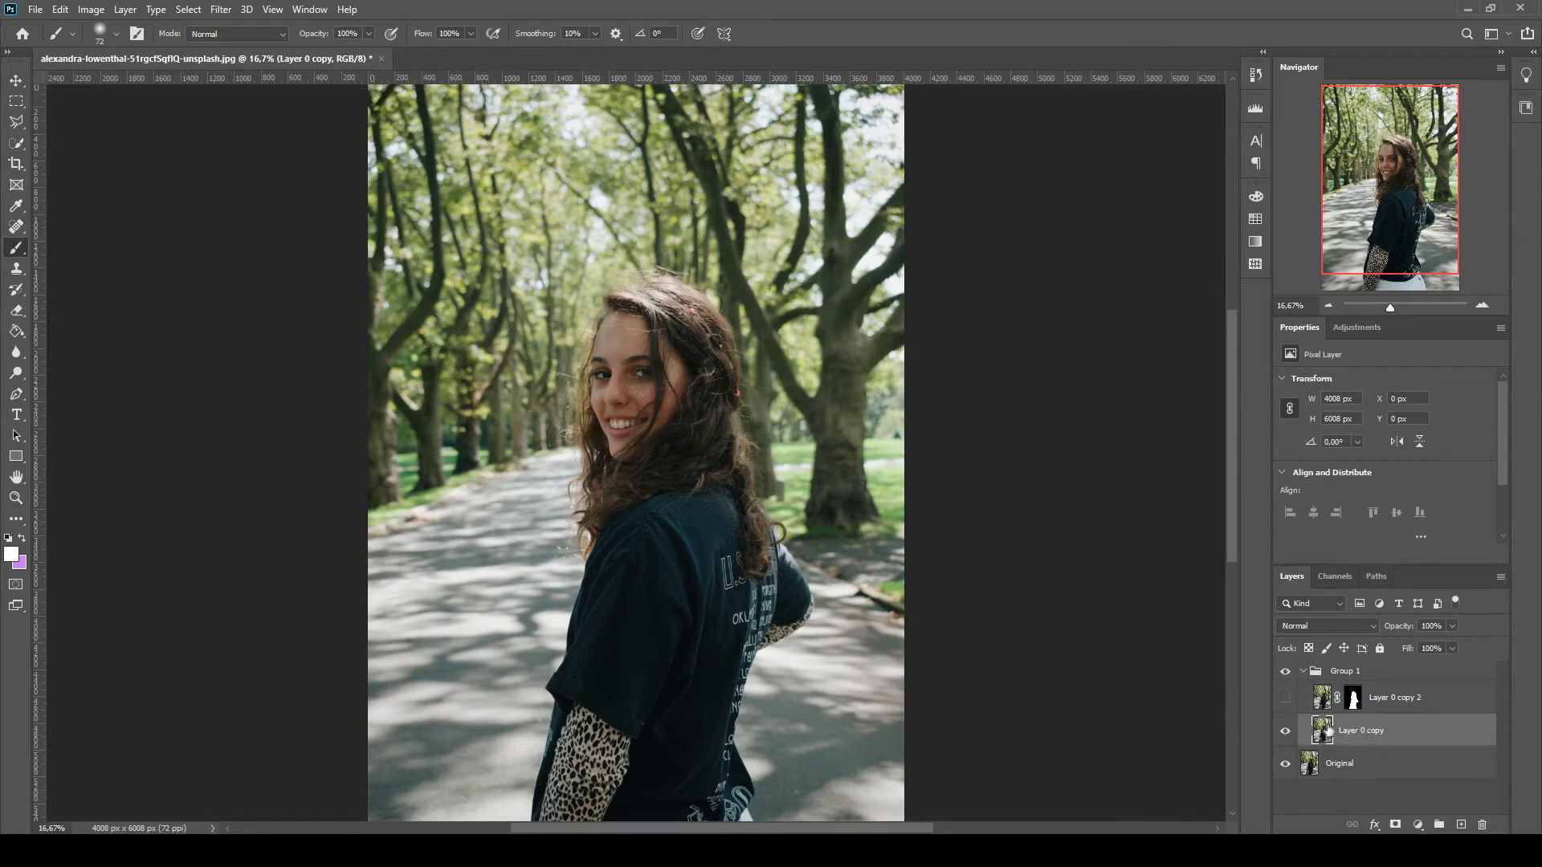
double_click(1372, 732)
type("Background")
key("Return")
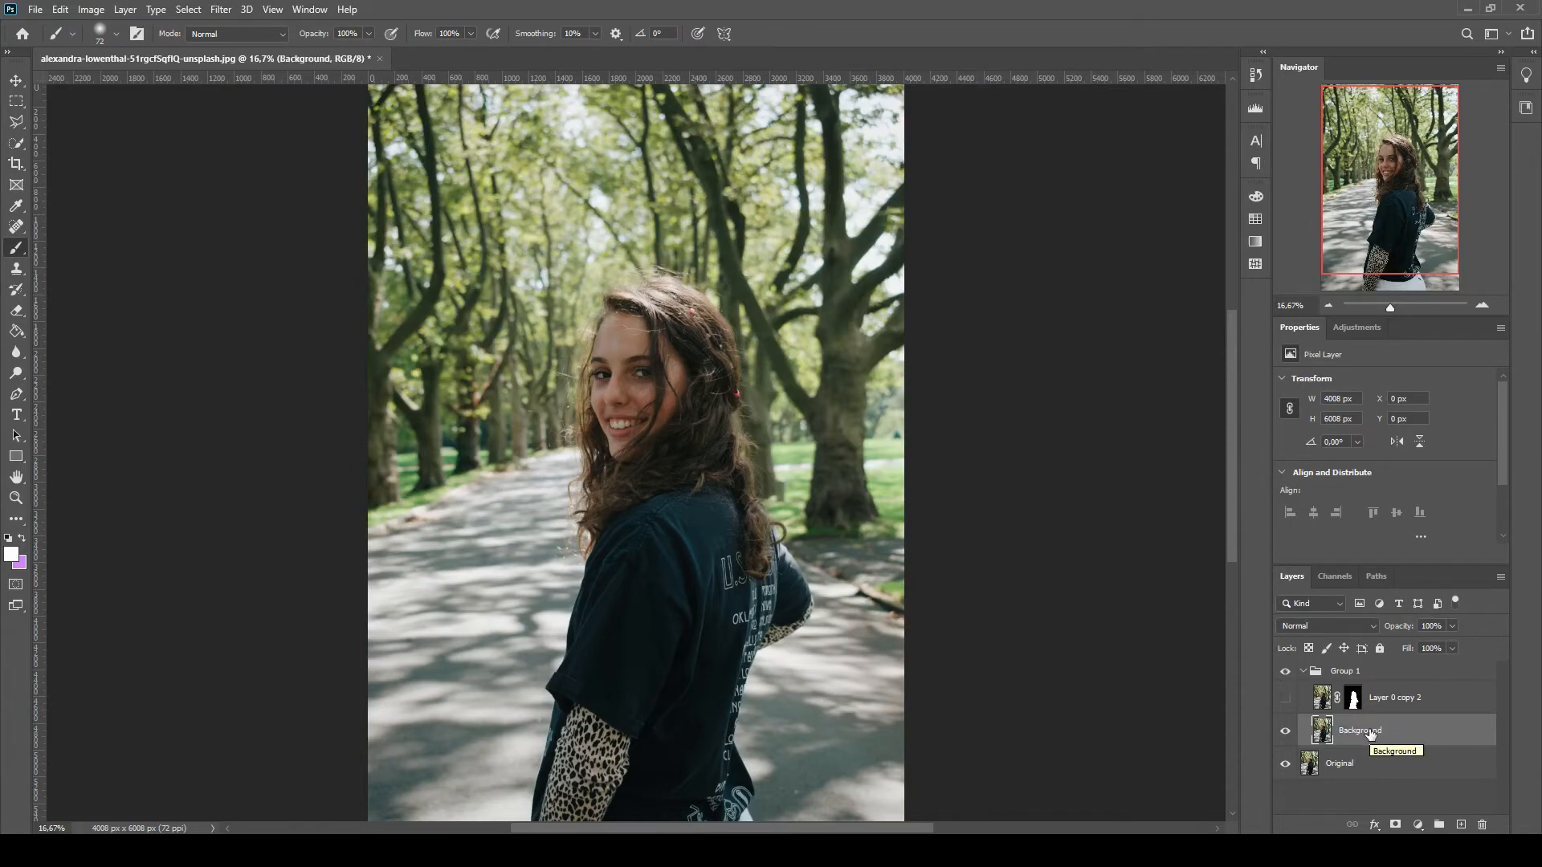
Step: Outline the whole woman on the Background layer with the Polygonal Lasso tool, leaving a small margin around her hair and body
left_click(16, 122)
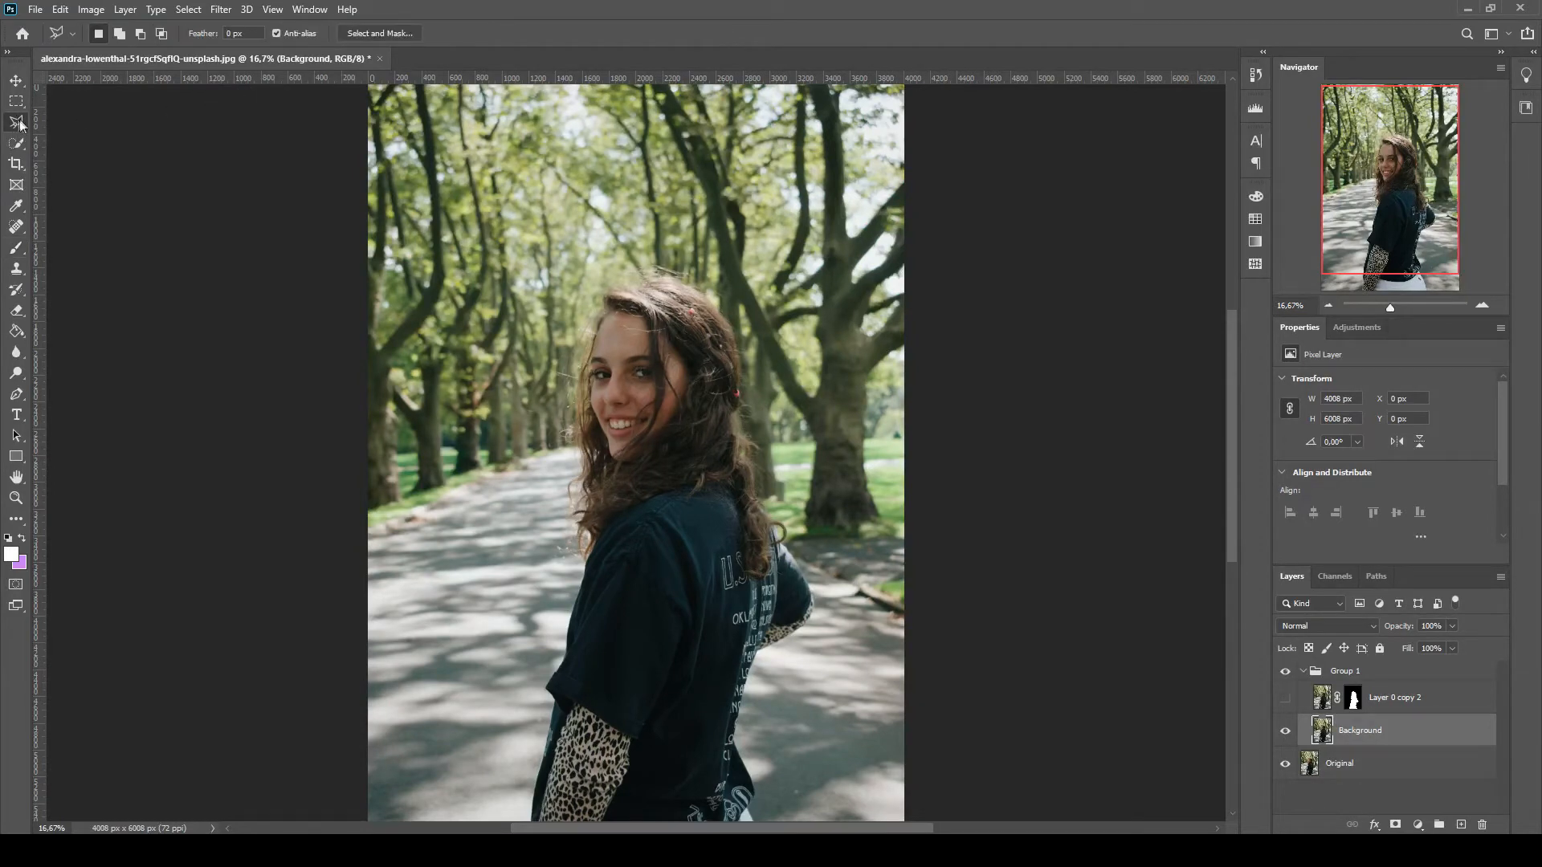
left_click_drag(622, 716, 616, 607)
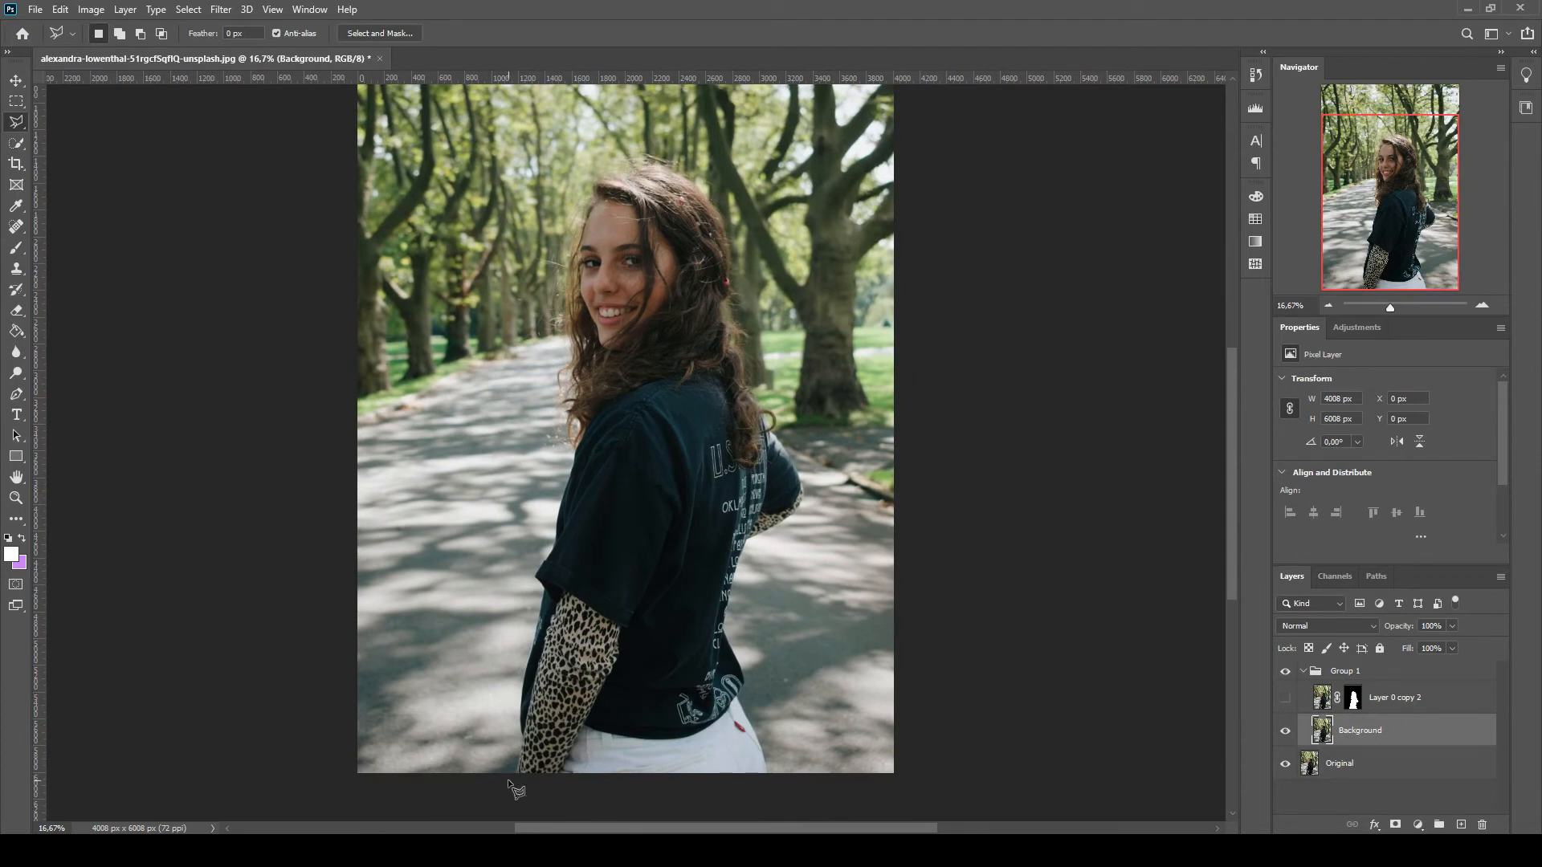
mouse_move(517, 735)
left_mouse_down()
mouse_move(530, 564)
mouse_move(562, 478)
mouse_move(536, 435)
mouse_move(557, 340)
mouse_move(541, 264)
mouse_move(560, 217)
left_mouse_up()
left_click_drag(683, 160, 699, 174)
left_click_drag(737, 239, 746, 273)
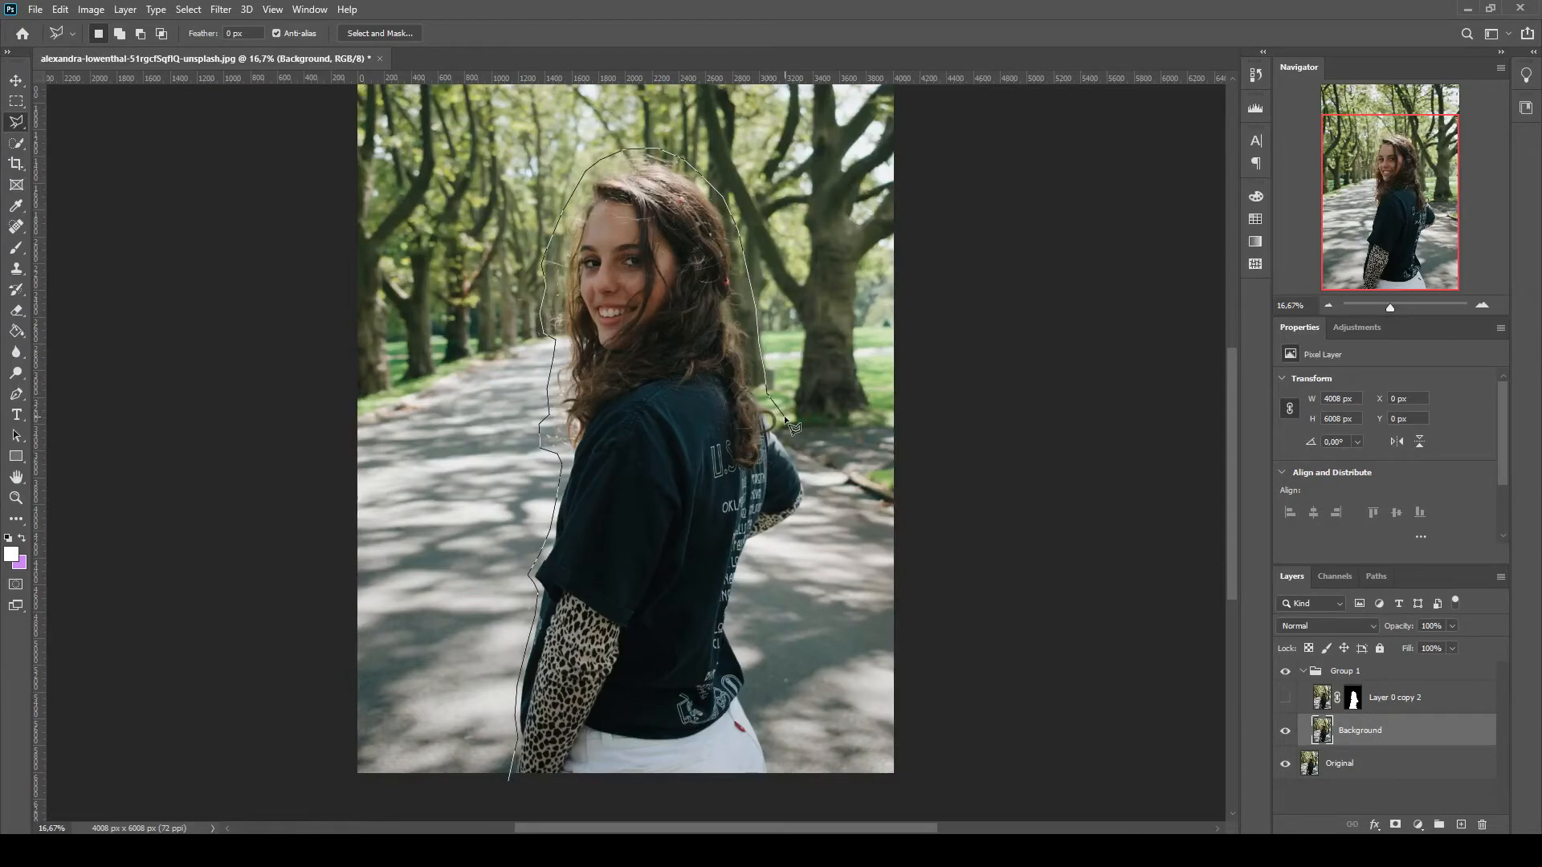
mouse_move(800, 457)
left_mouse_down()
mouse_move(803, 525)
mouse_move(755, 549)
mouse_move(738, 584)
left_mouse_up()
mouse_move(730, 632)
left_mouse_down()
mouse_move(766, 786)
mouse_move(508, 779)
left_mouse_up()
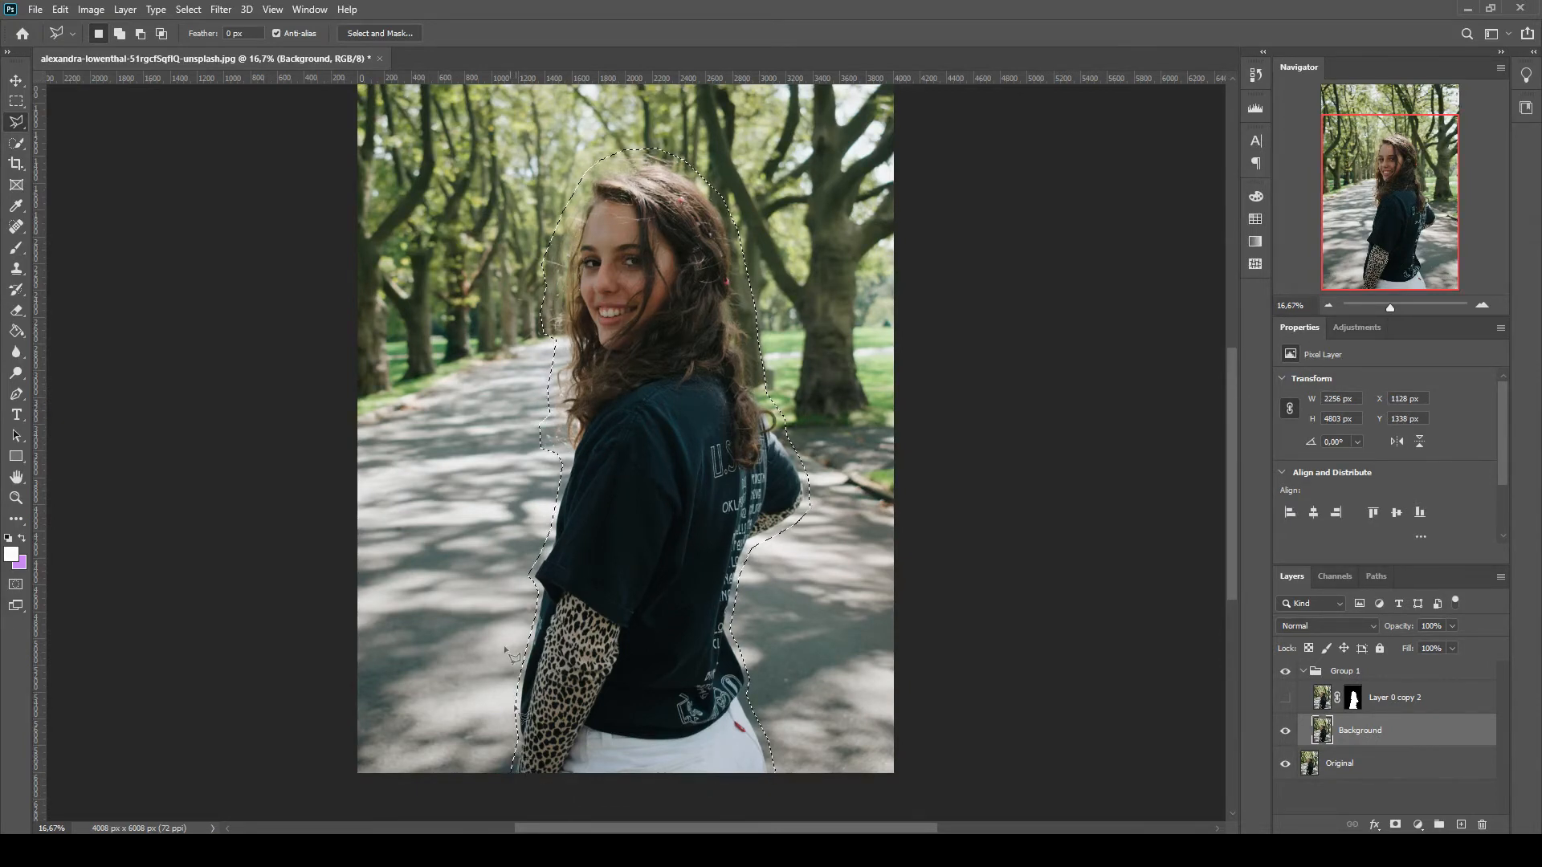
left_click(60, 10)
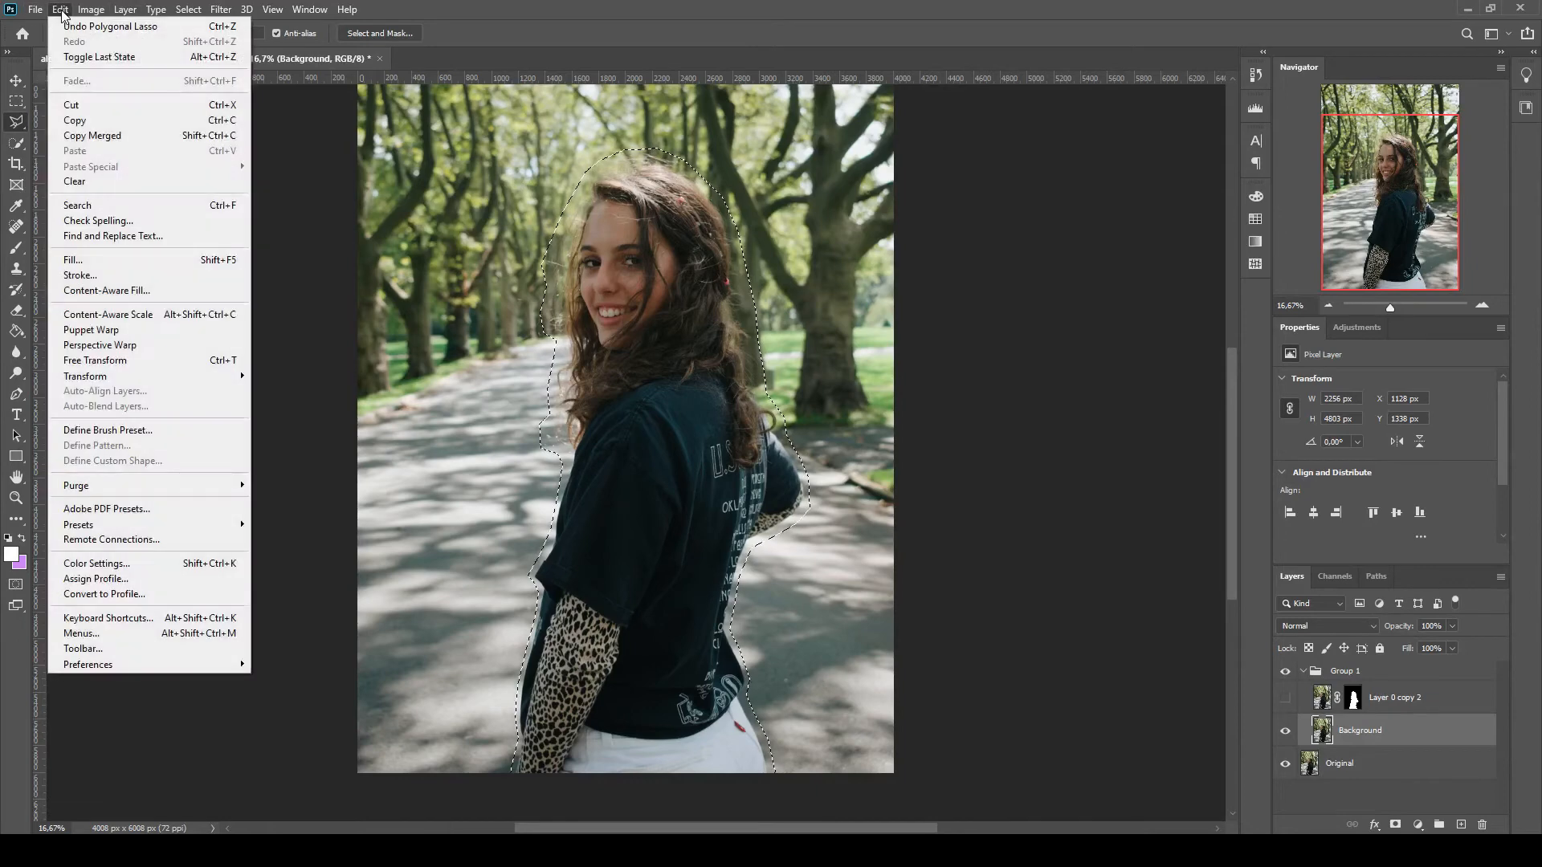
left_click(144, 293)
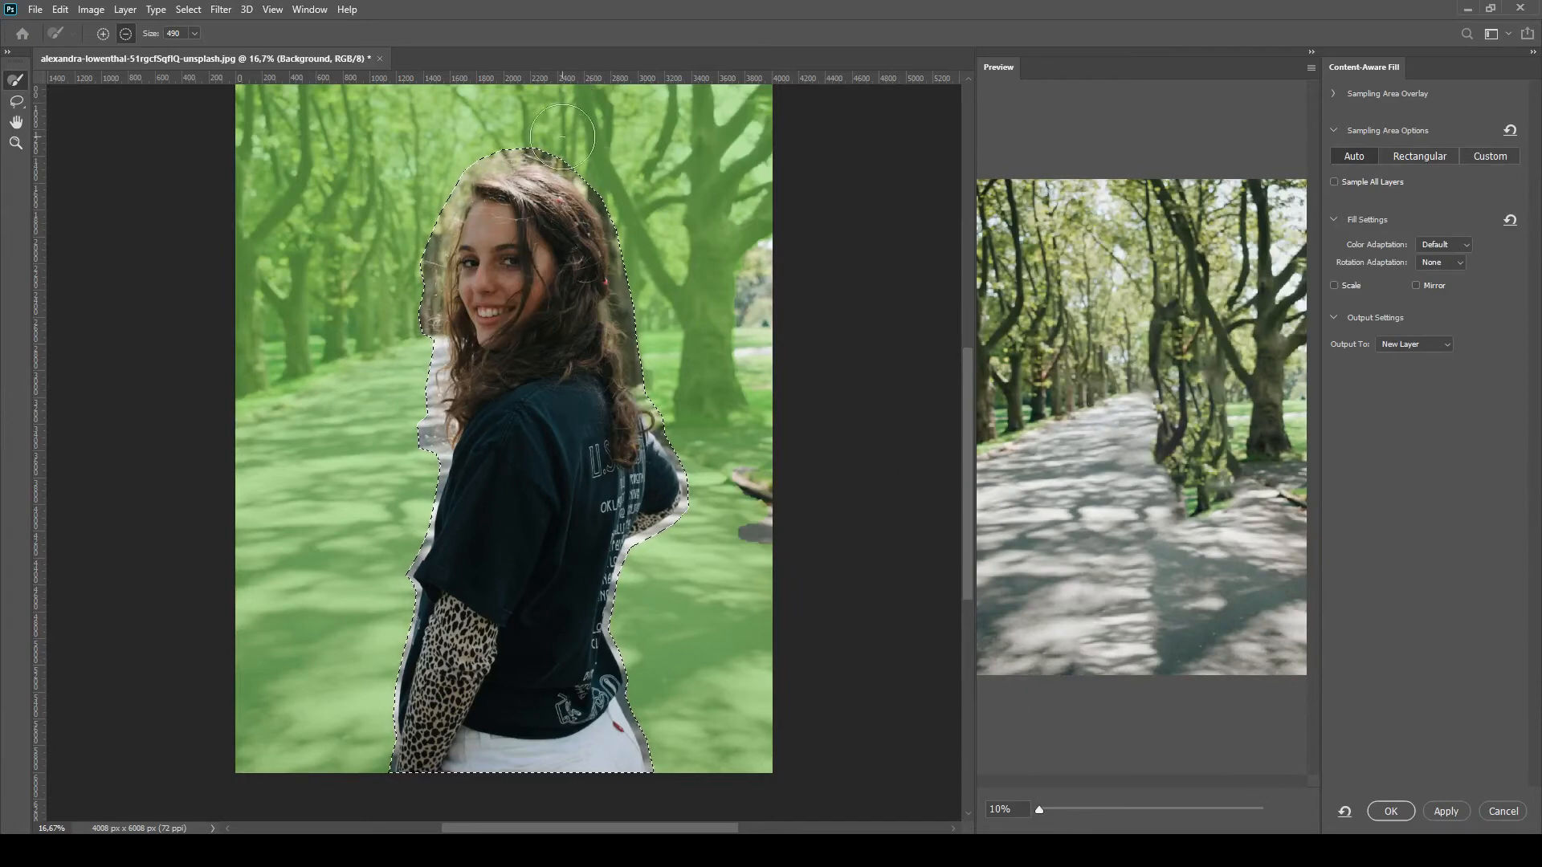
left_click(1500, 811)
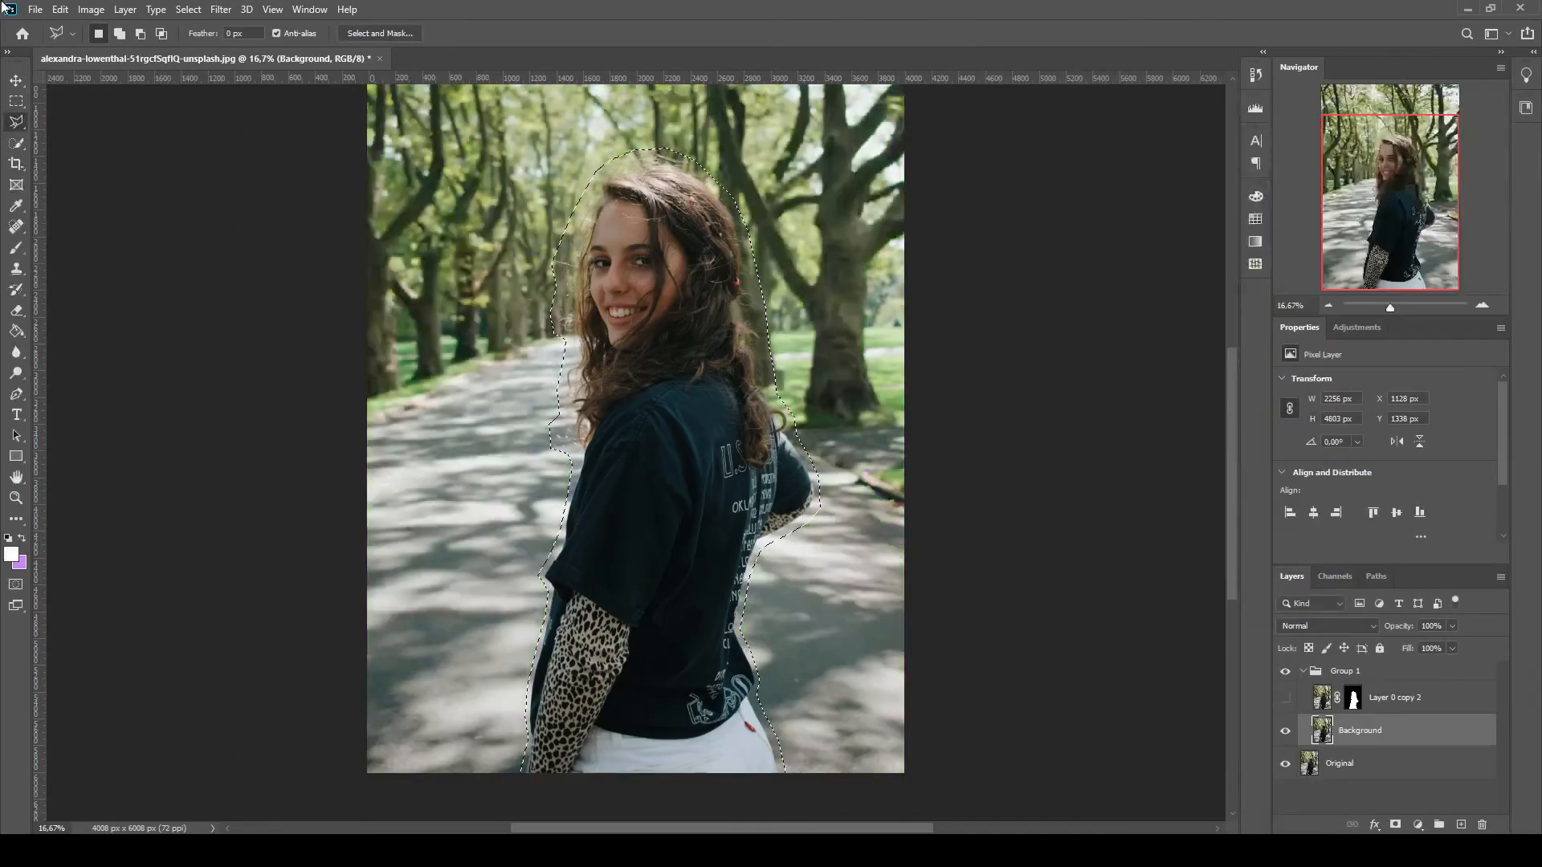
Step: Start Content-Aware Fill on the selected woman and exclude the trees beside and above her head from the sampling area
left_click(60, 9)
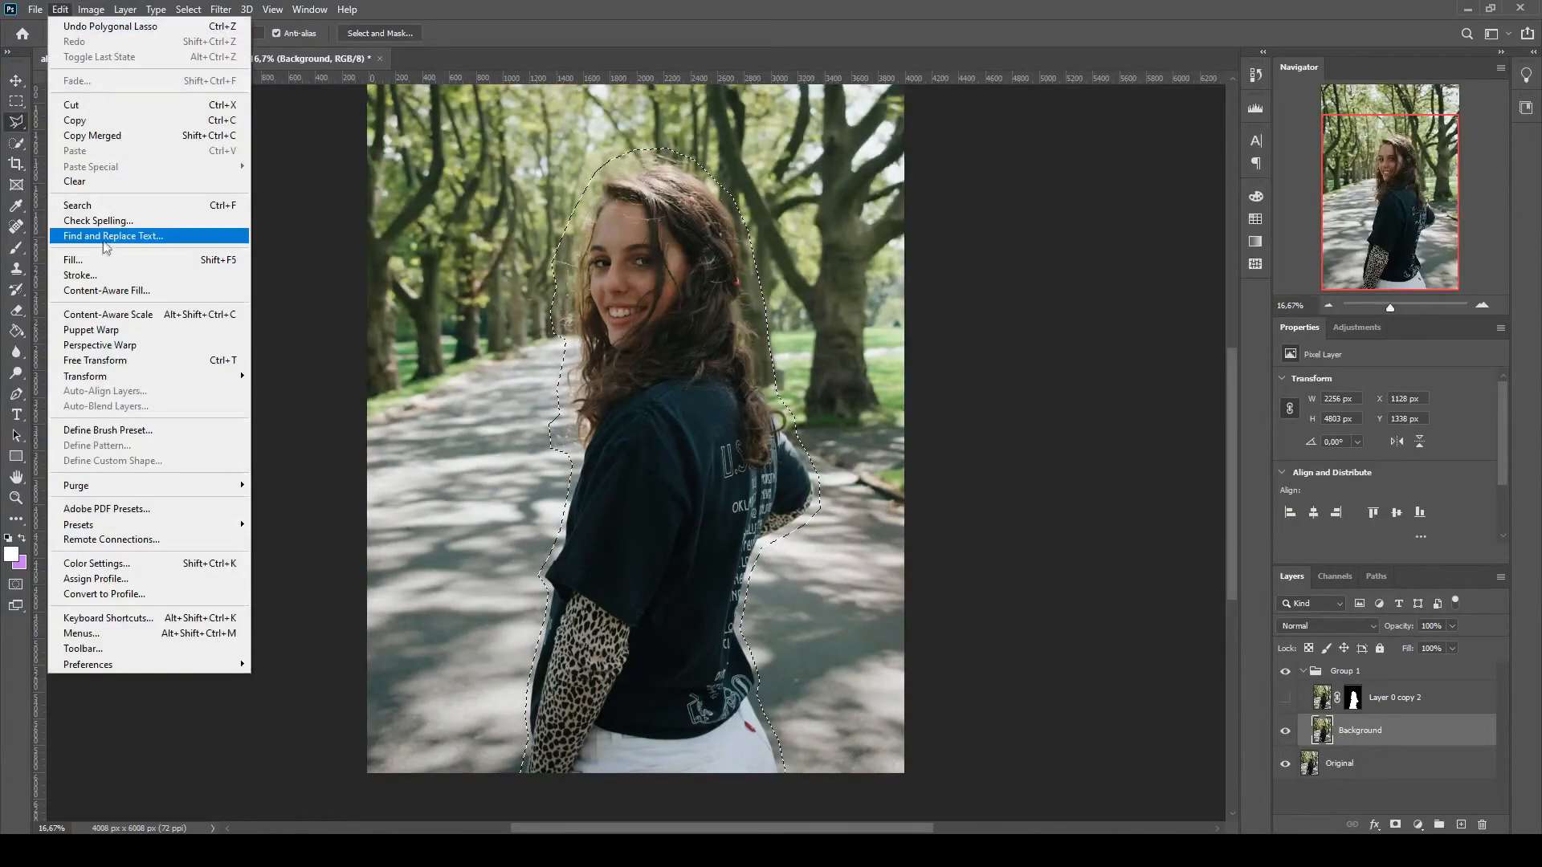
left_click(109, 290)
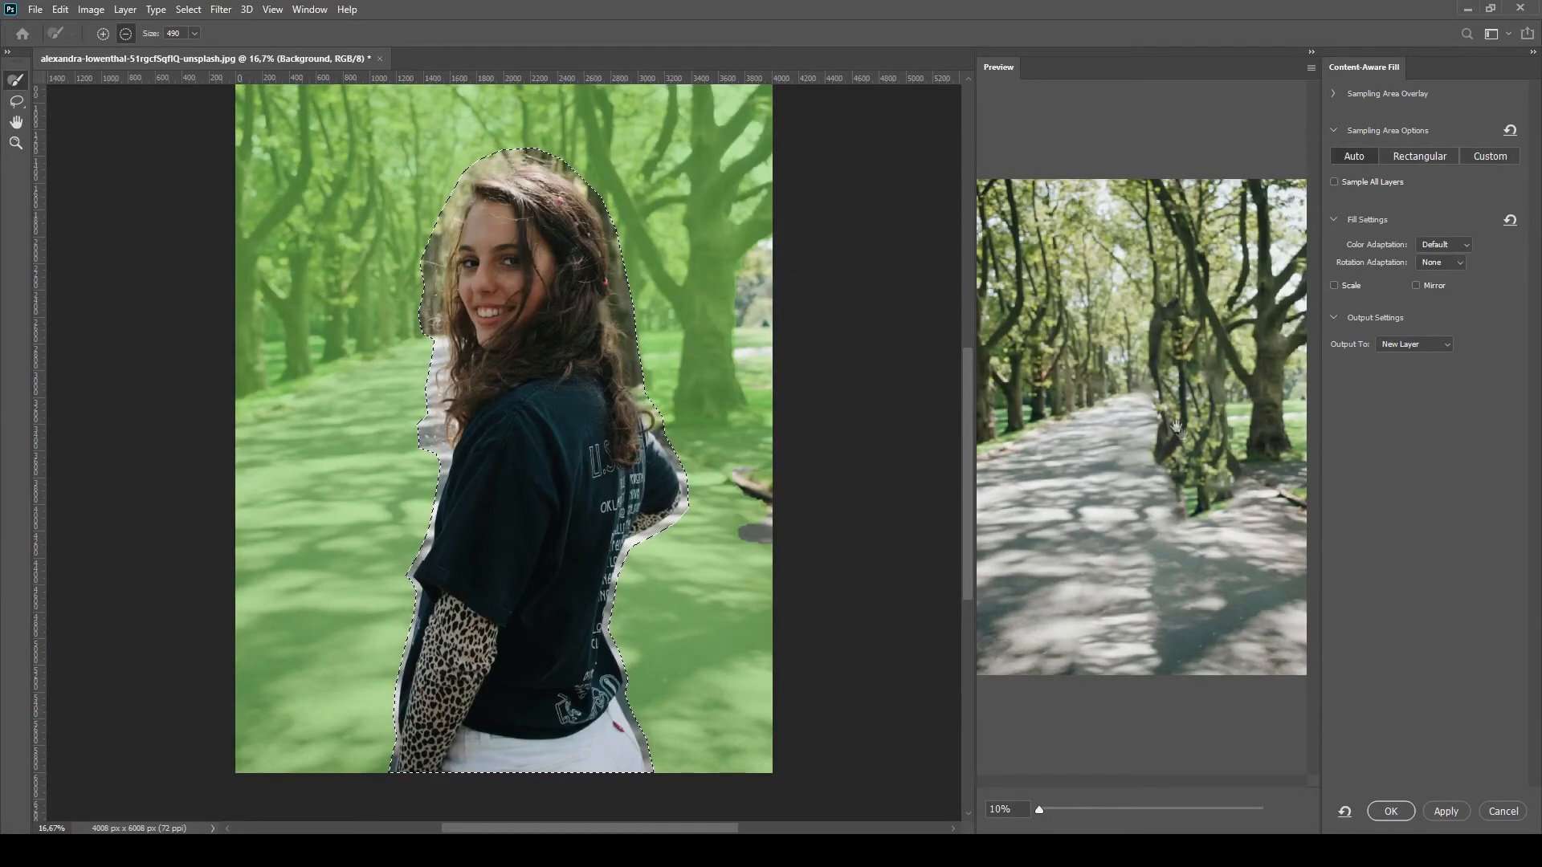
mouse_move(240, 340)
left_mouse_down()
mouse_move(220, 354)
mouse_move(333, 317)
mouse_move(273, 269)
mouse_move(300, 223)
mouse_move(220, 224)
mouse_move(241, 104)
mouse_move(321, 245)
mouse_move(353, 120)
mouse_move(381, 275)
left_mouse_up()
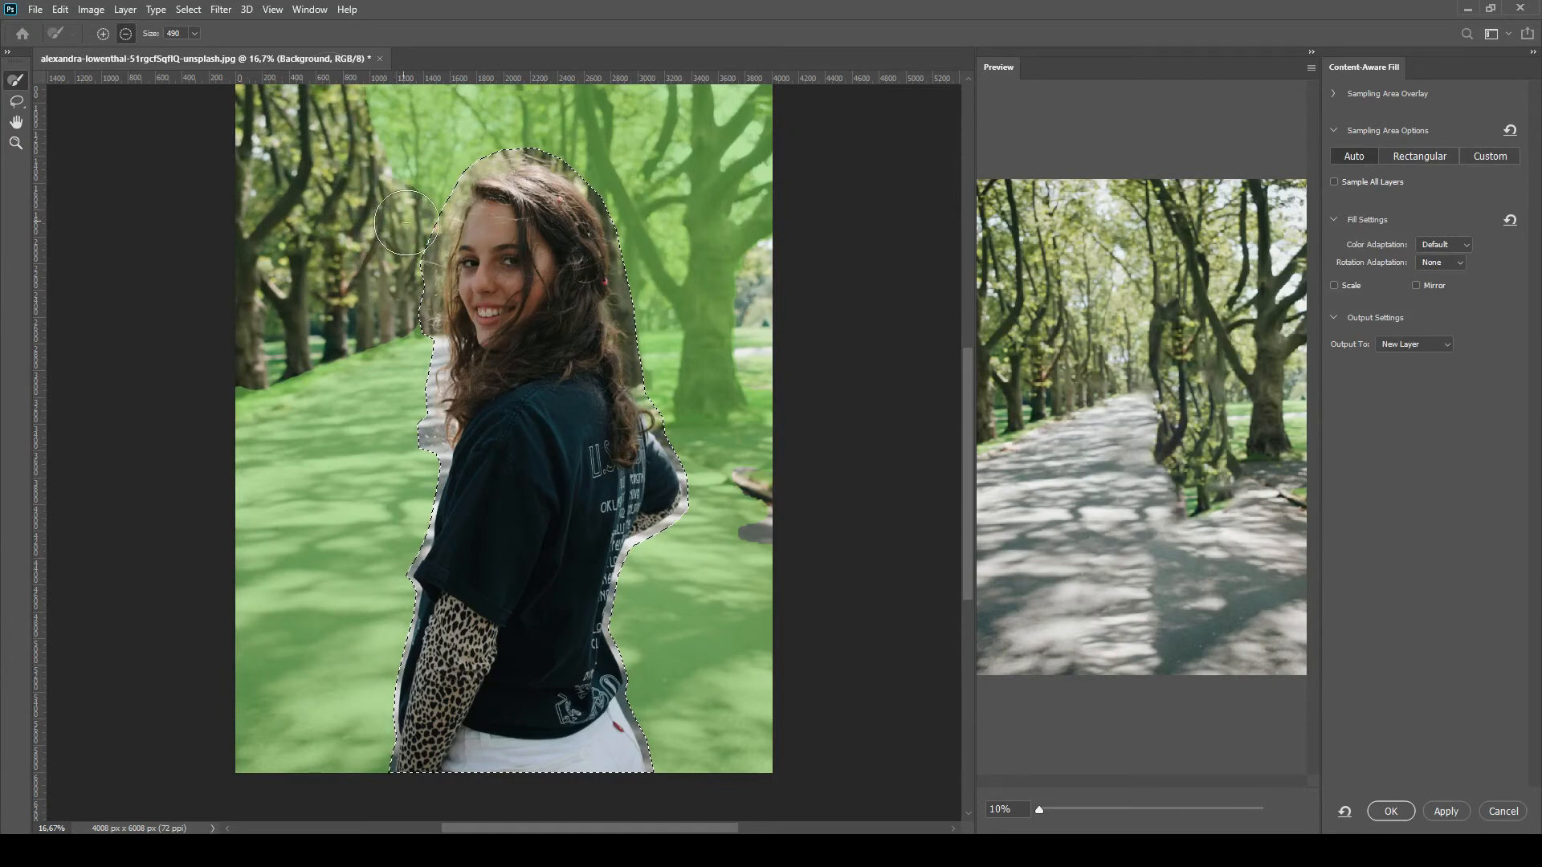
mouse_move(409, 211)
left_mouse_down()
mouse_move(361, 102)
mouse_move(436, 187)
mouse_move(409, 106)
mouse_move(464, 165)
mouse_move(444, 96)
mouse_move(495, 150)
left_mouse_up()
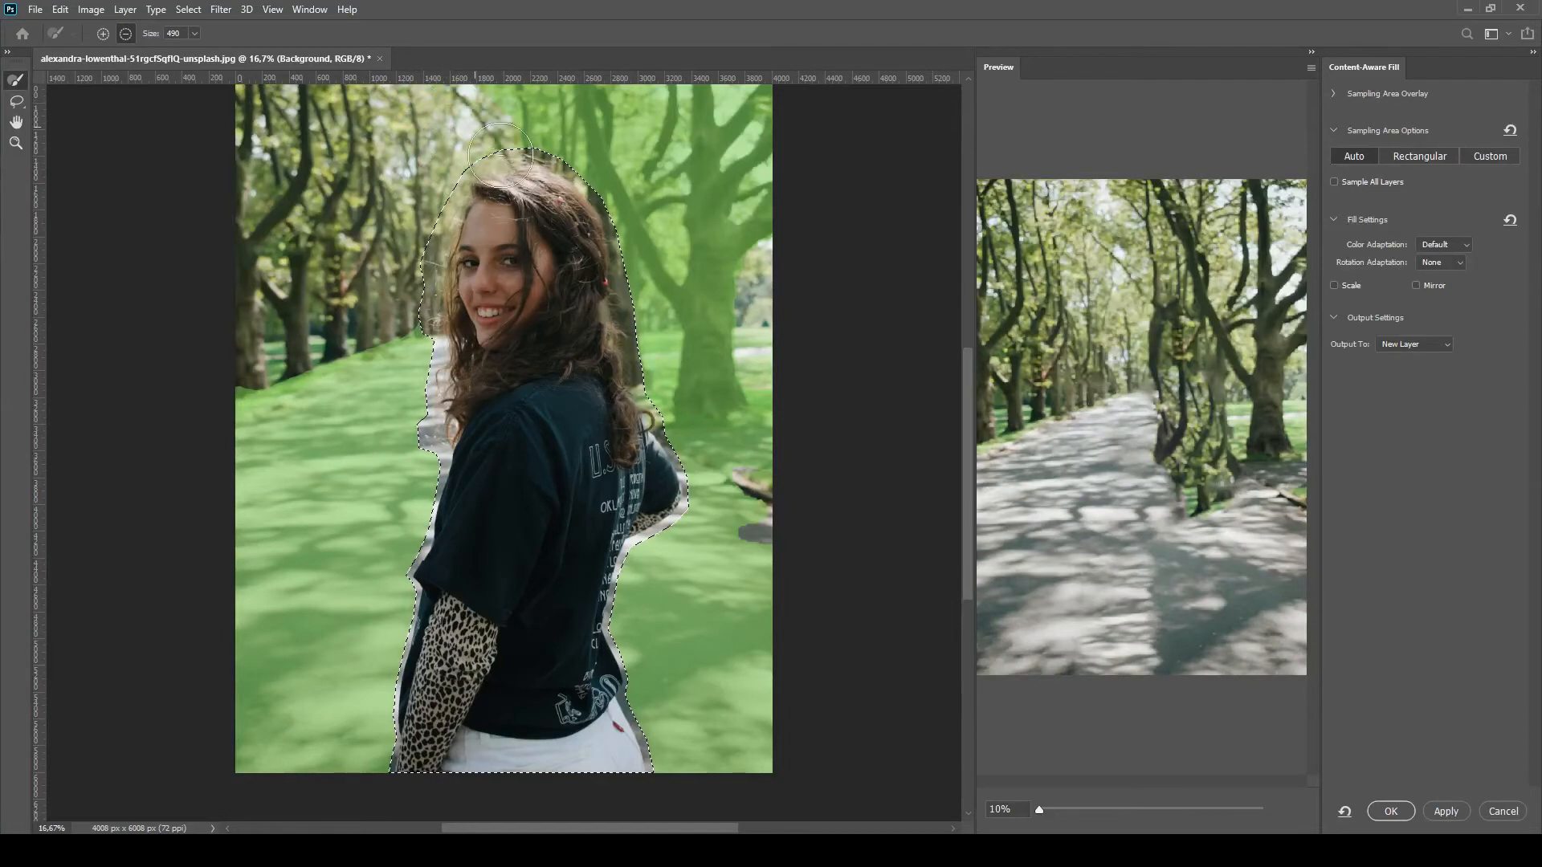
left_click_drag(568, 154, 567, 150)
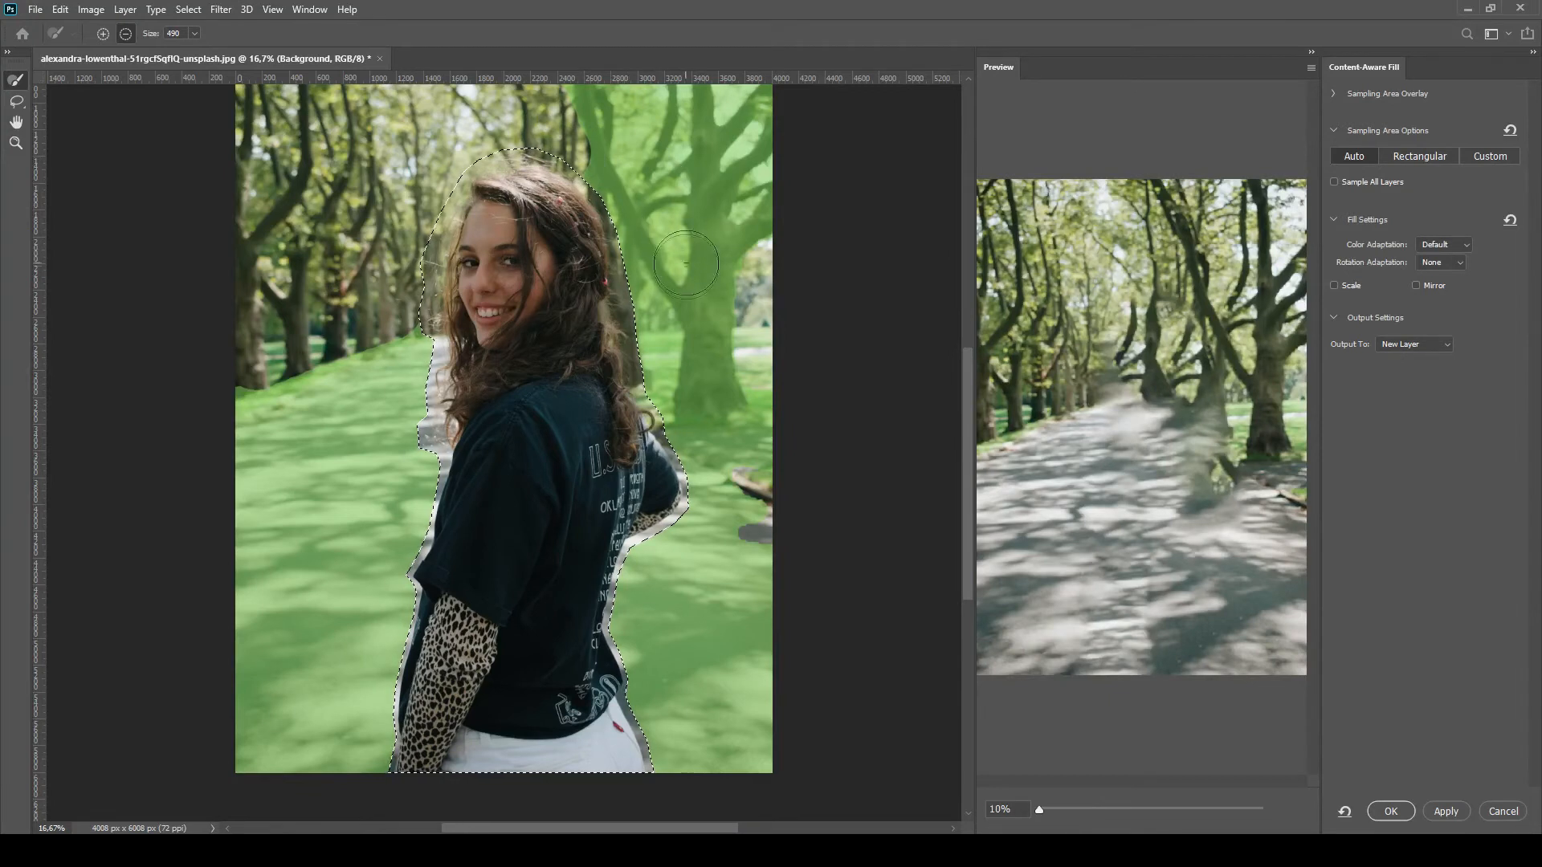
mouse_move(586, 170)
left_mouse_down()
mouse_move(574, 105)
mouse_move(590, 155)
mouse_move(603, 95)
mouse_move(628, 194)
left_mouse_up()
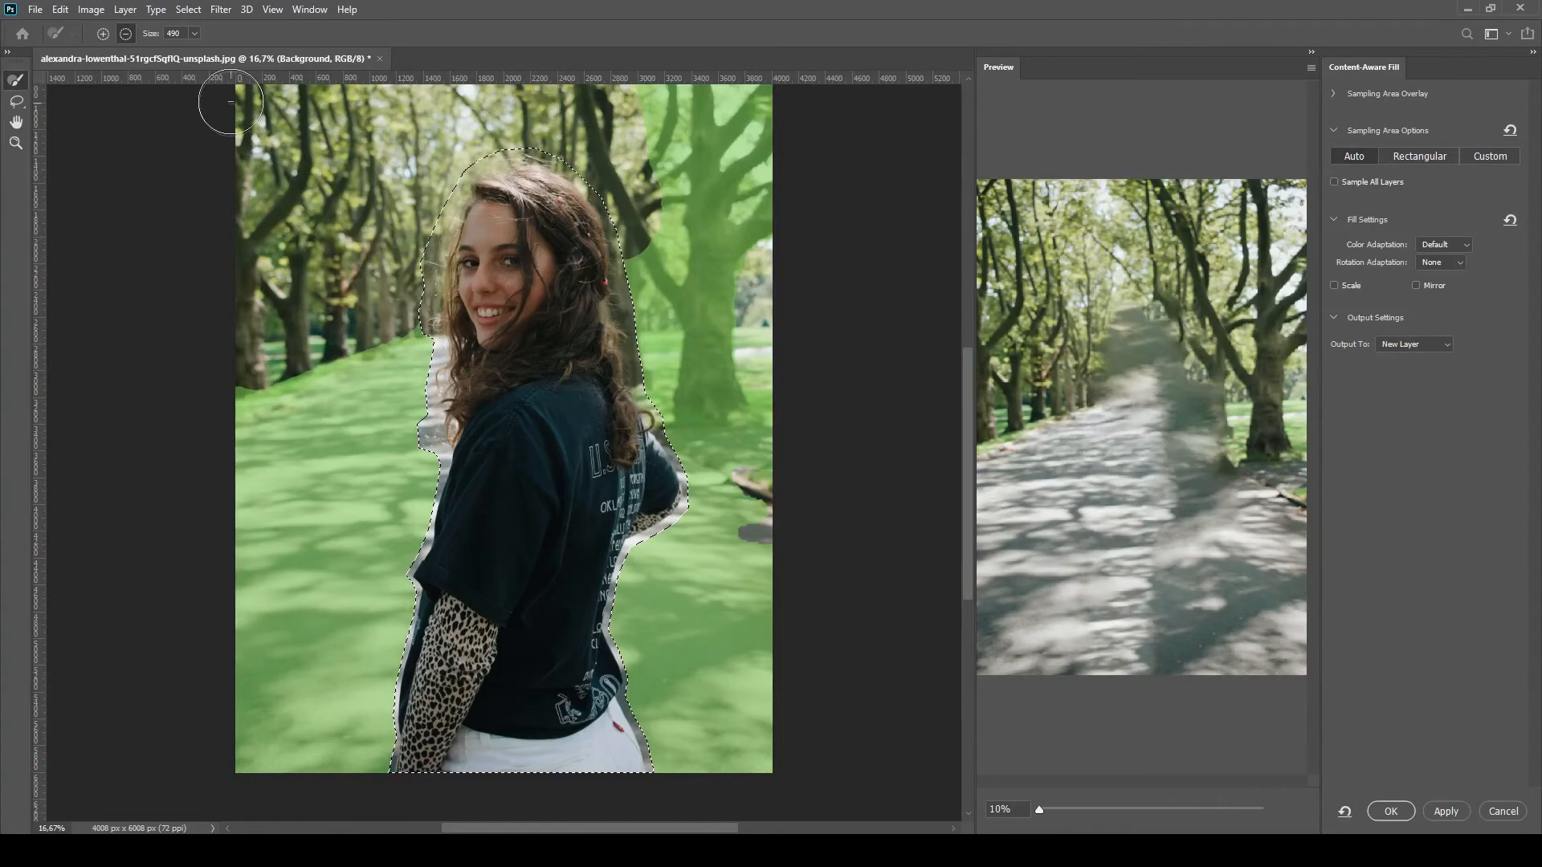
Step: Add part of the treetops along the photo's upper left edge back to the sampling area and trim its lower edge
mouse_move(446, 140)
left_mouse_down()
mouse_move(407, 101)
mouse_move(431, 100)
mouse_move(406, 96)
mouse_move(407, 149)
left_mouse_up()
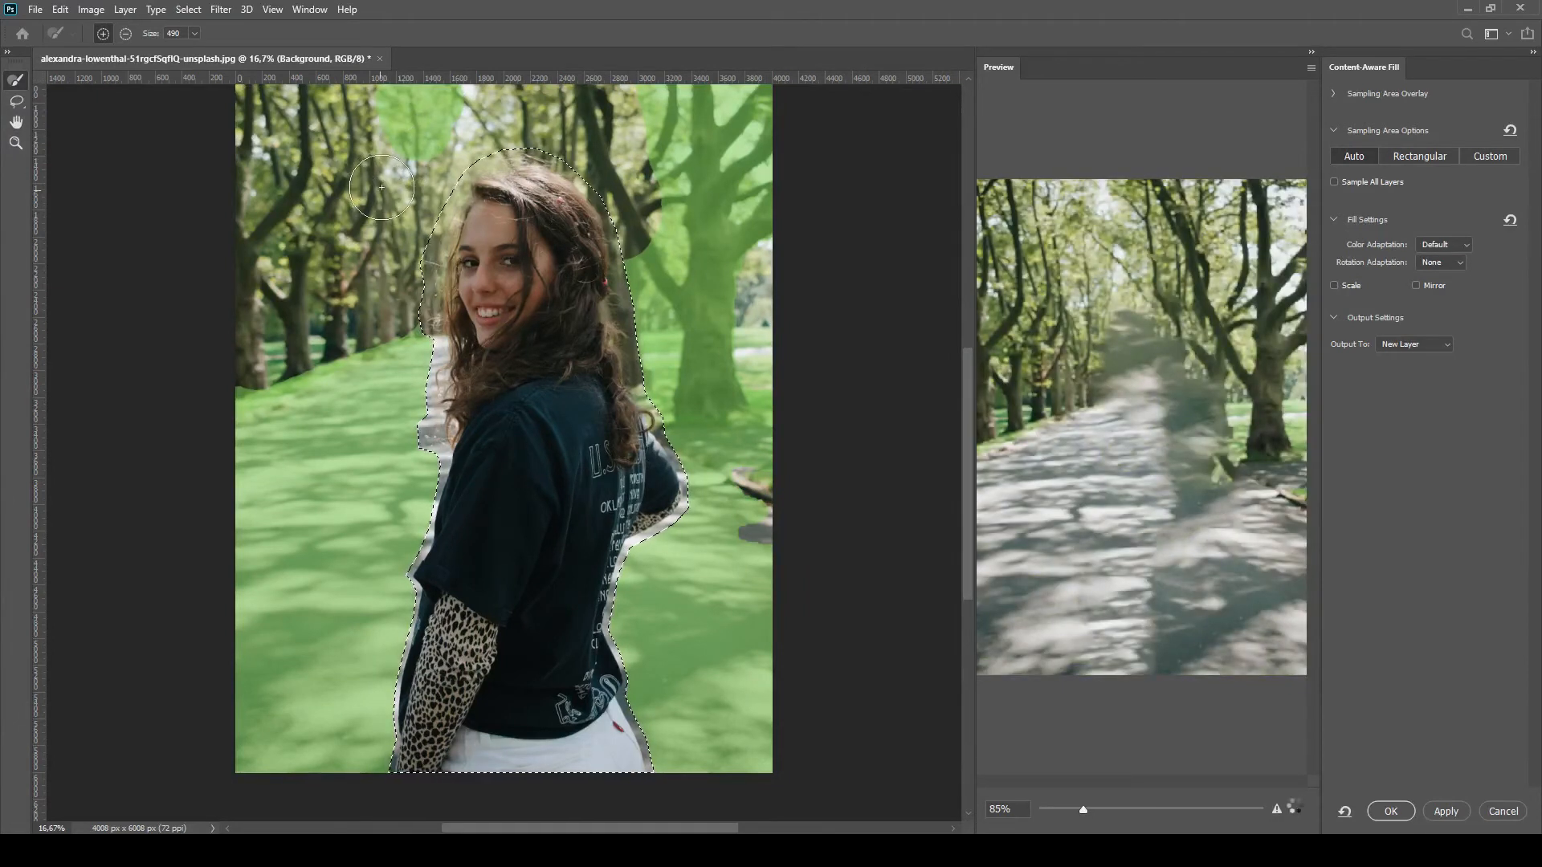
mouse_move(449, 123)
left_mouse_down()
mouse_move(469, 99)
mouse_move(293, 116)
left_mouse_up()
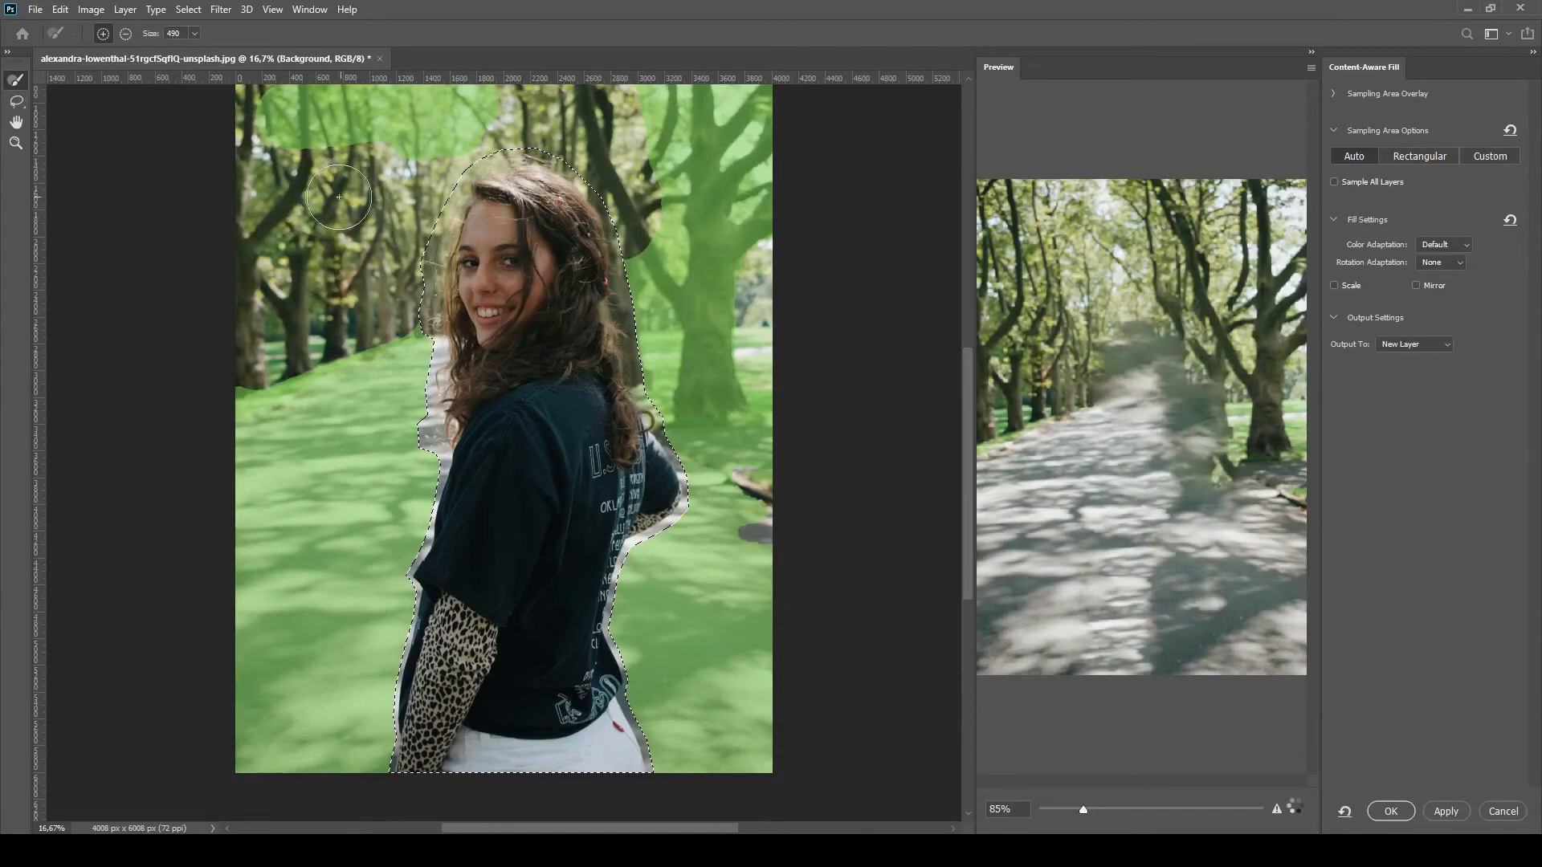
mouse_move(318, 185)
left_mouse_down()
mouse_move(314, 153)
mouse_move(352, 150)
mouse_move(340, 199)
left_mouse_up()
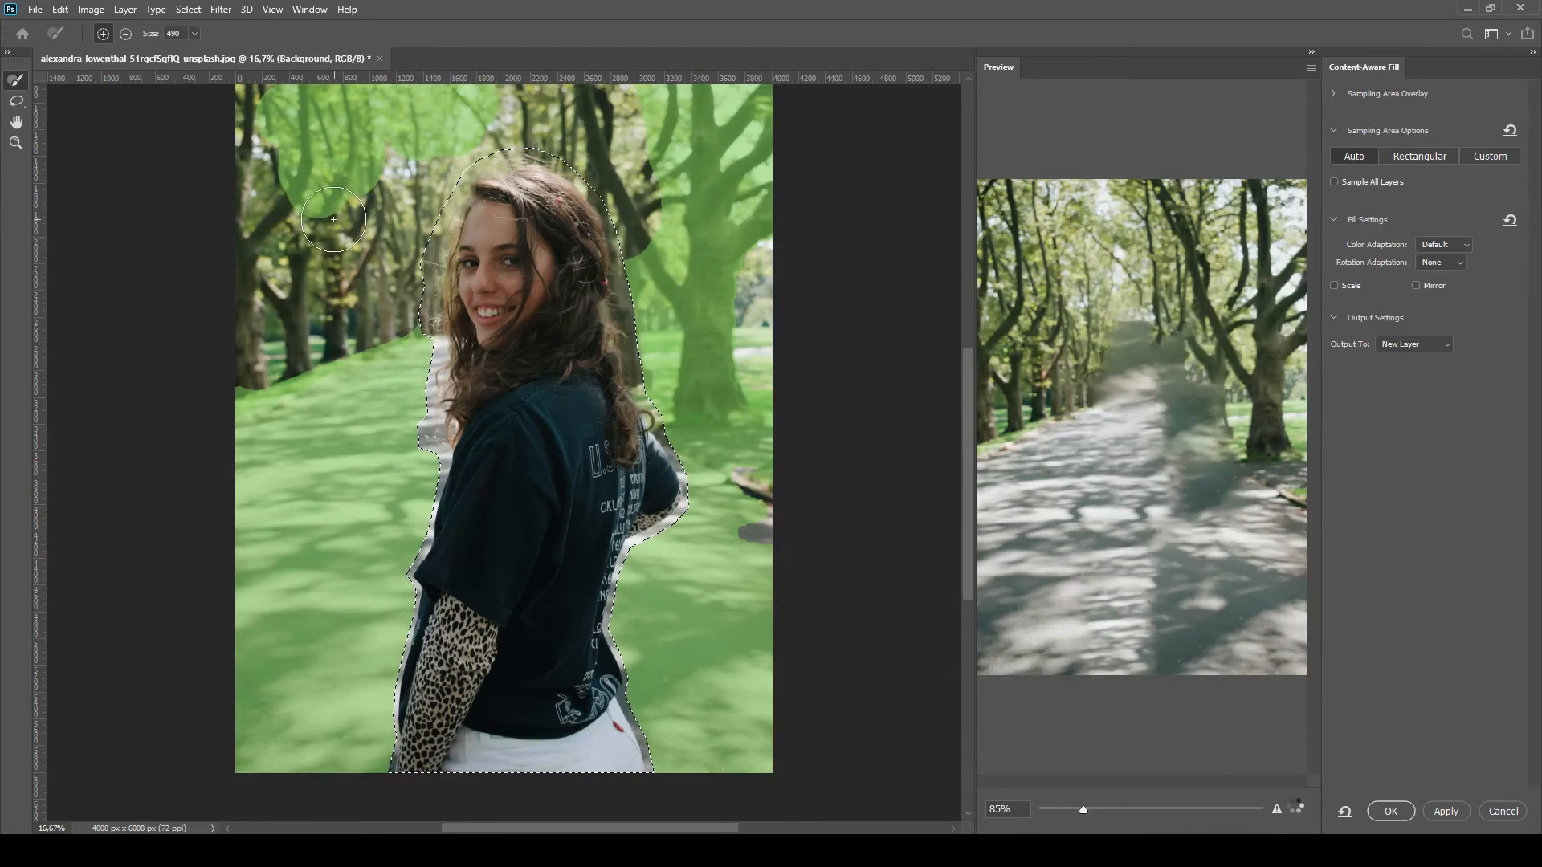
left_click(125, 33)
left_click(310, 214)
left_click_drag(311, 214, 284, 206)
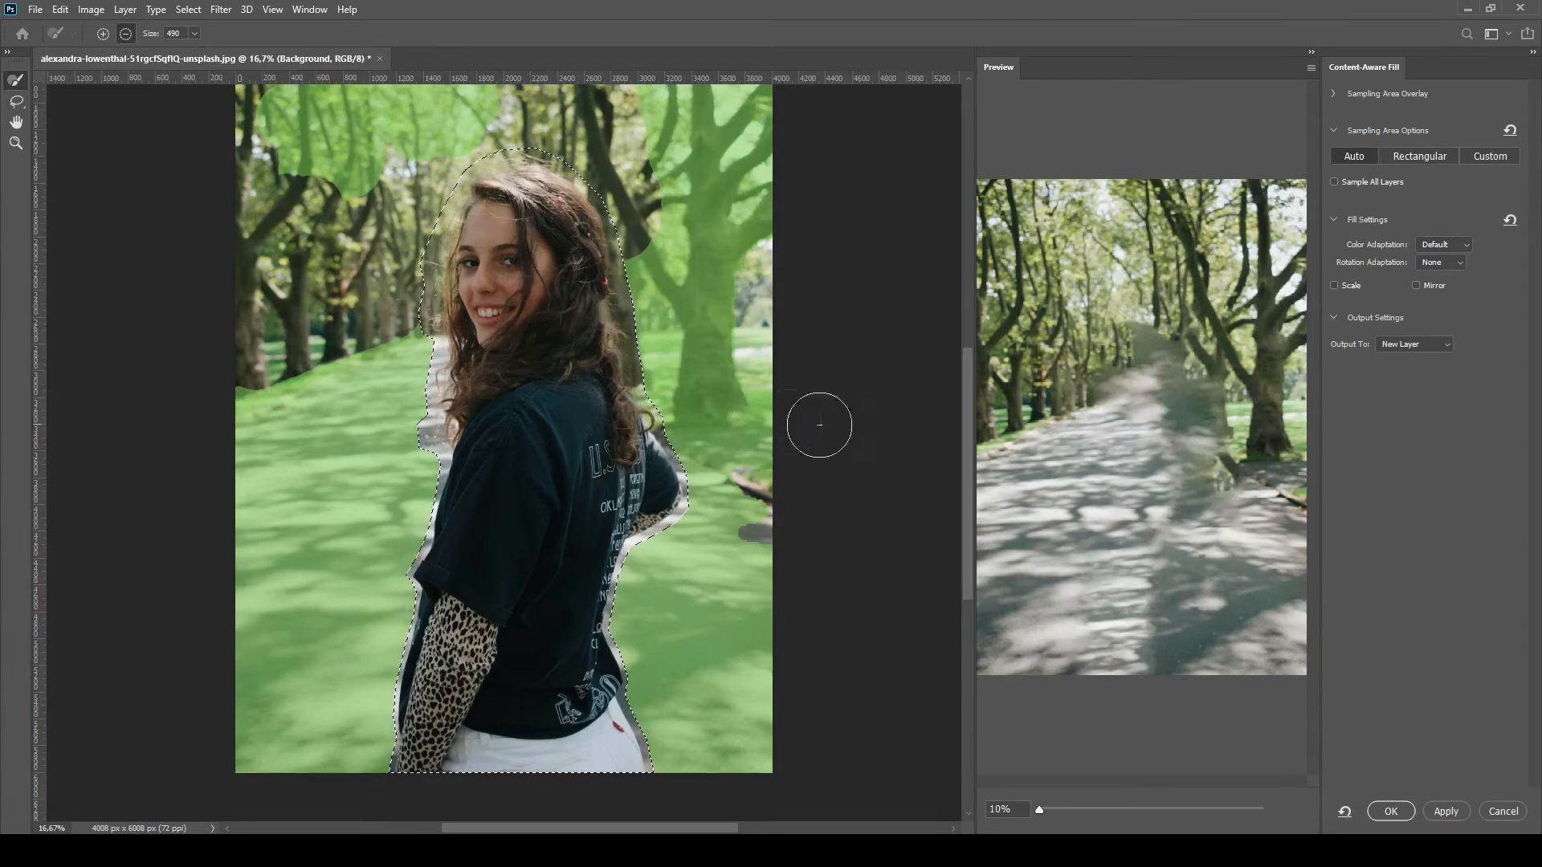
Step: Output the fill to a new layer, clear the selection, and check the fill with Layer 0 copy 2 shown and hidden
left_click(1390, 811)
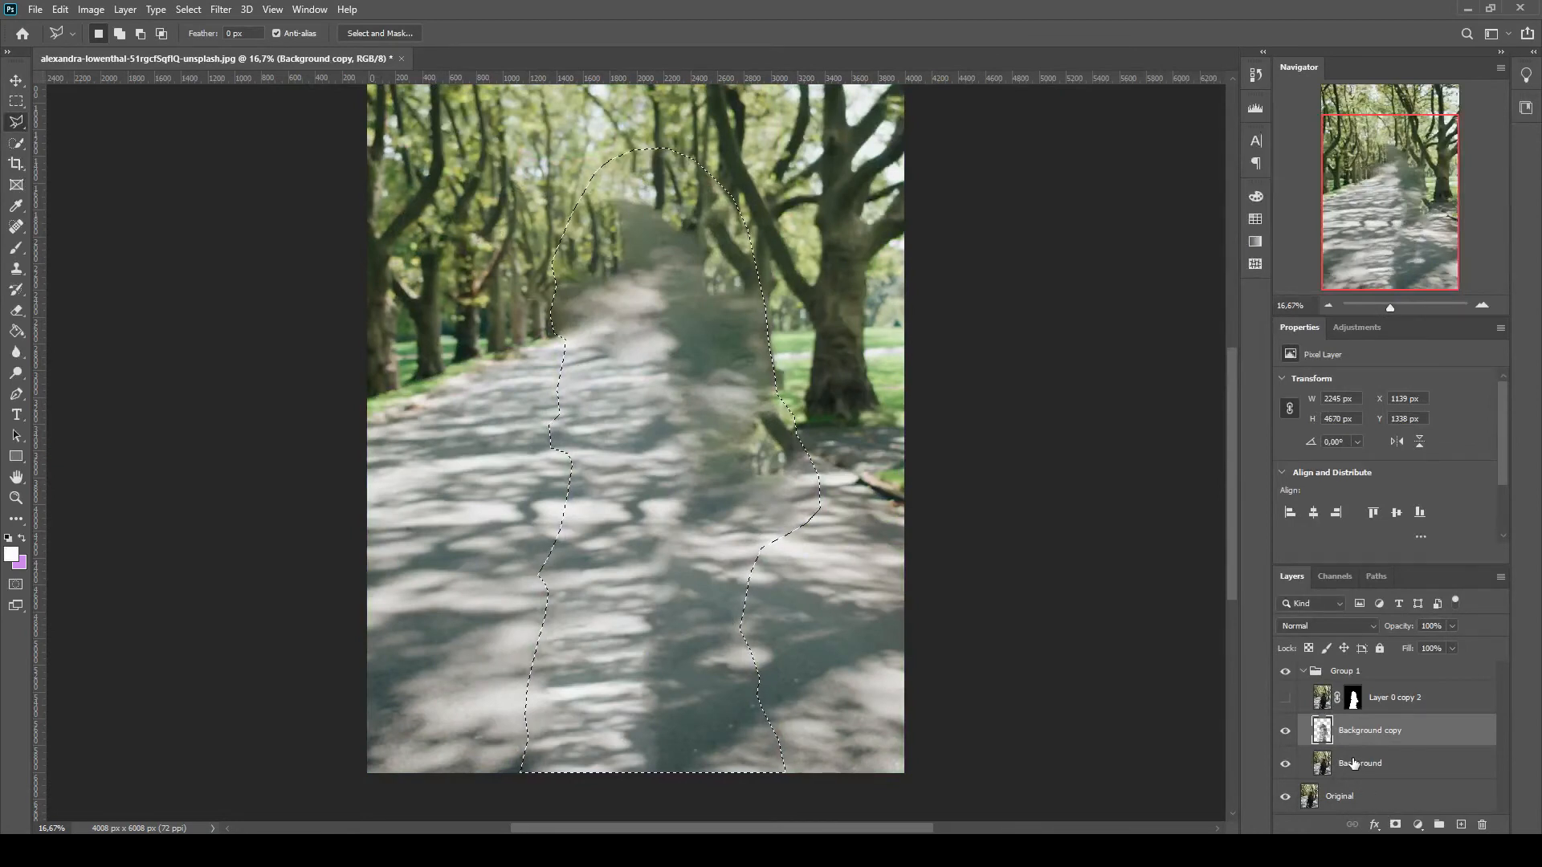
key("ctrl+d")
left_click(1286, 699)
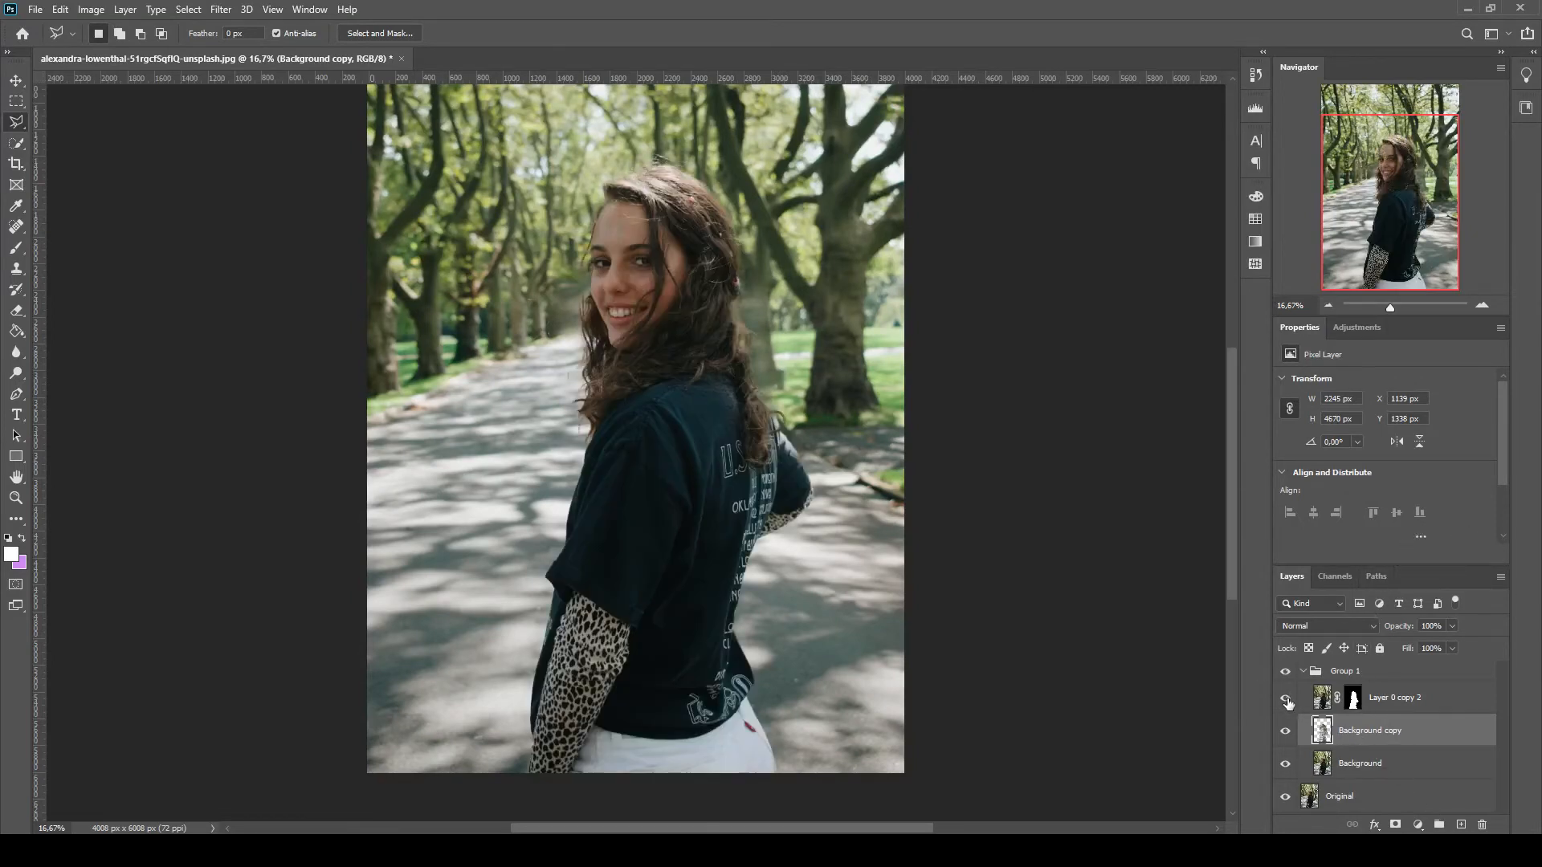
left_click(1287, 698)
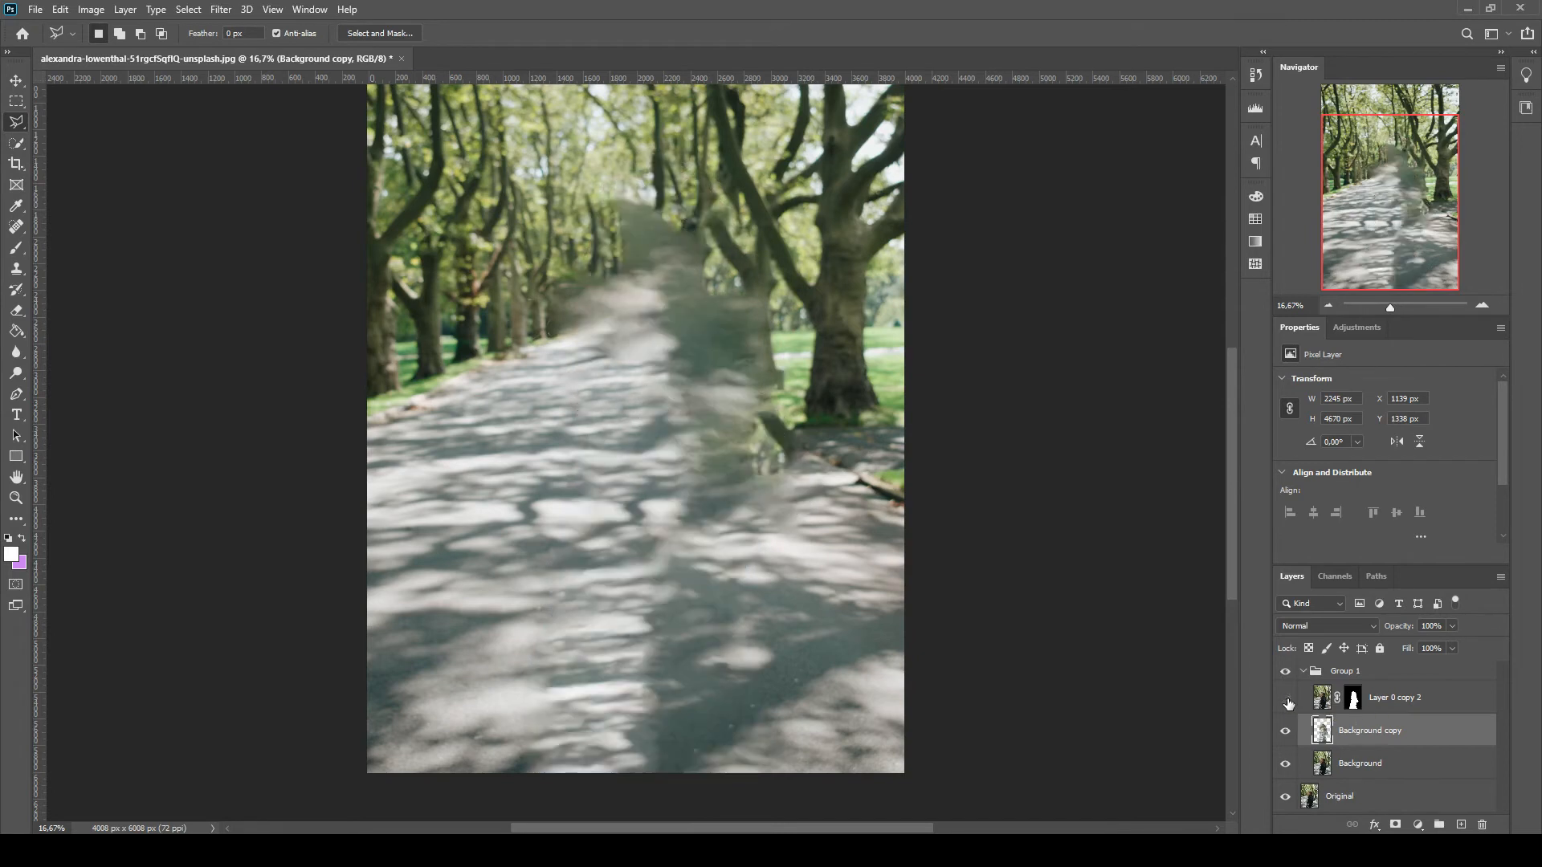
Step: Merge the Background copy fill layer with the Background layer
left_click(1412, 771, "shift")
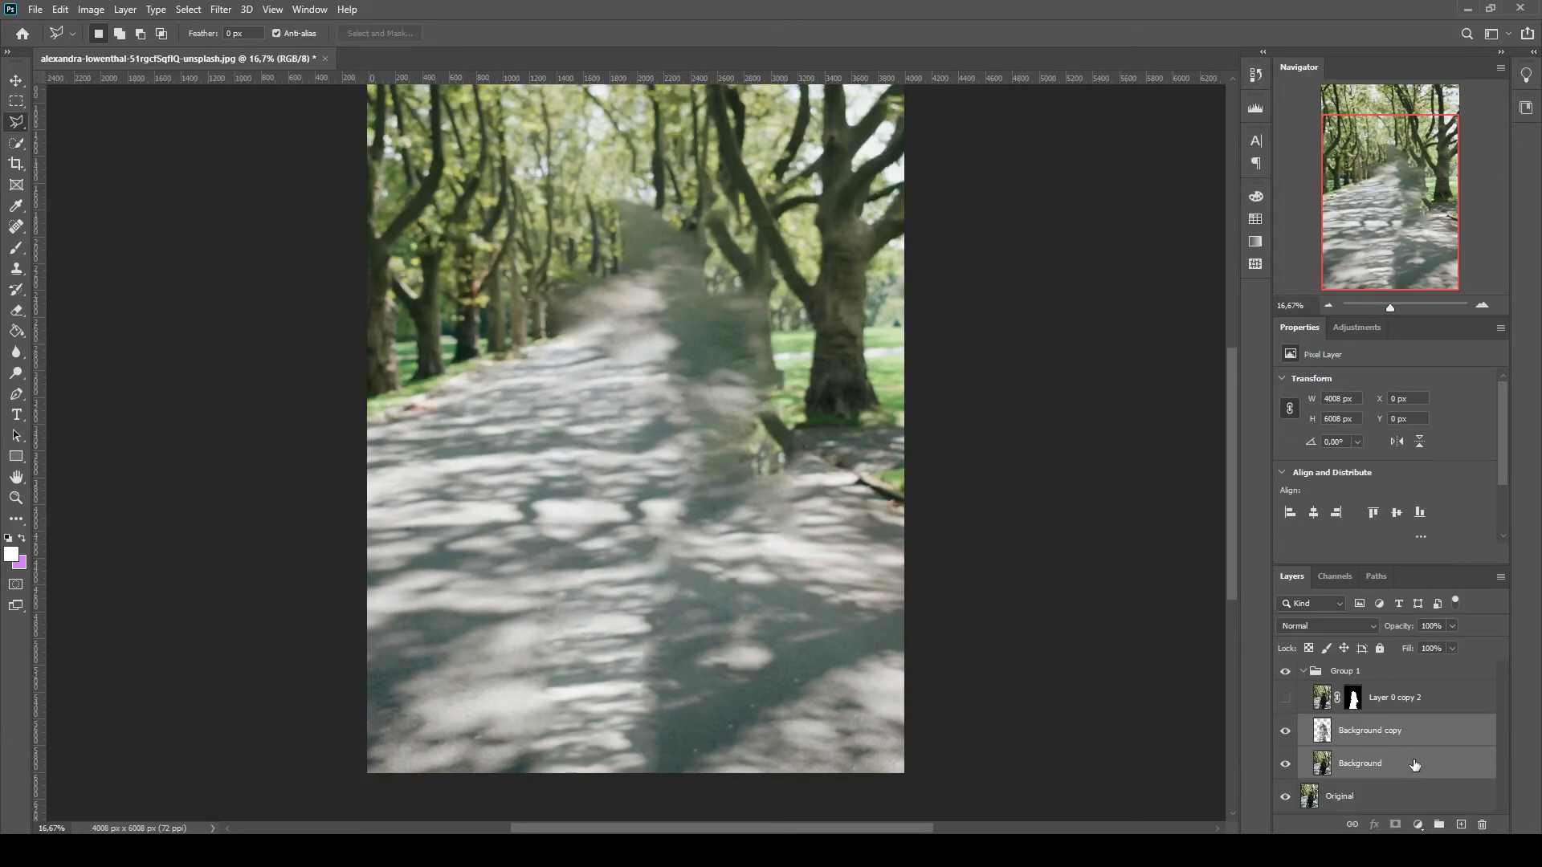
right_click(1448, 732)
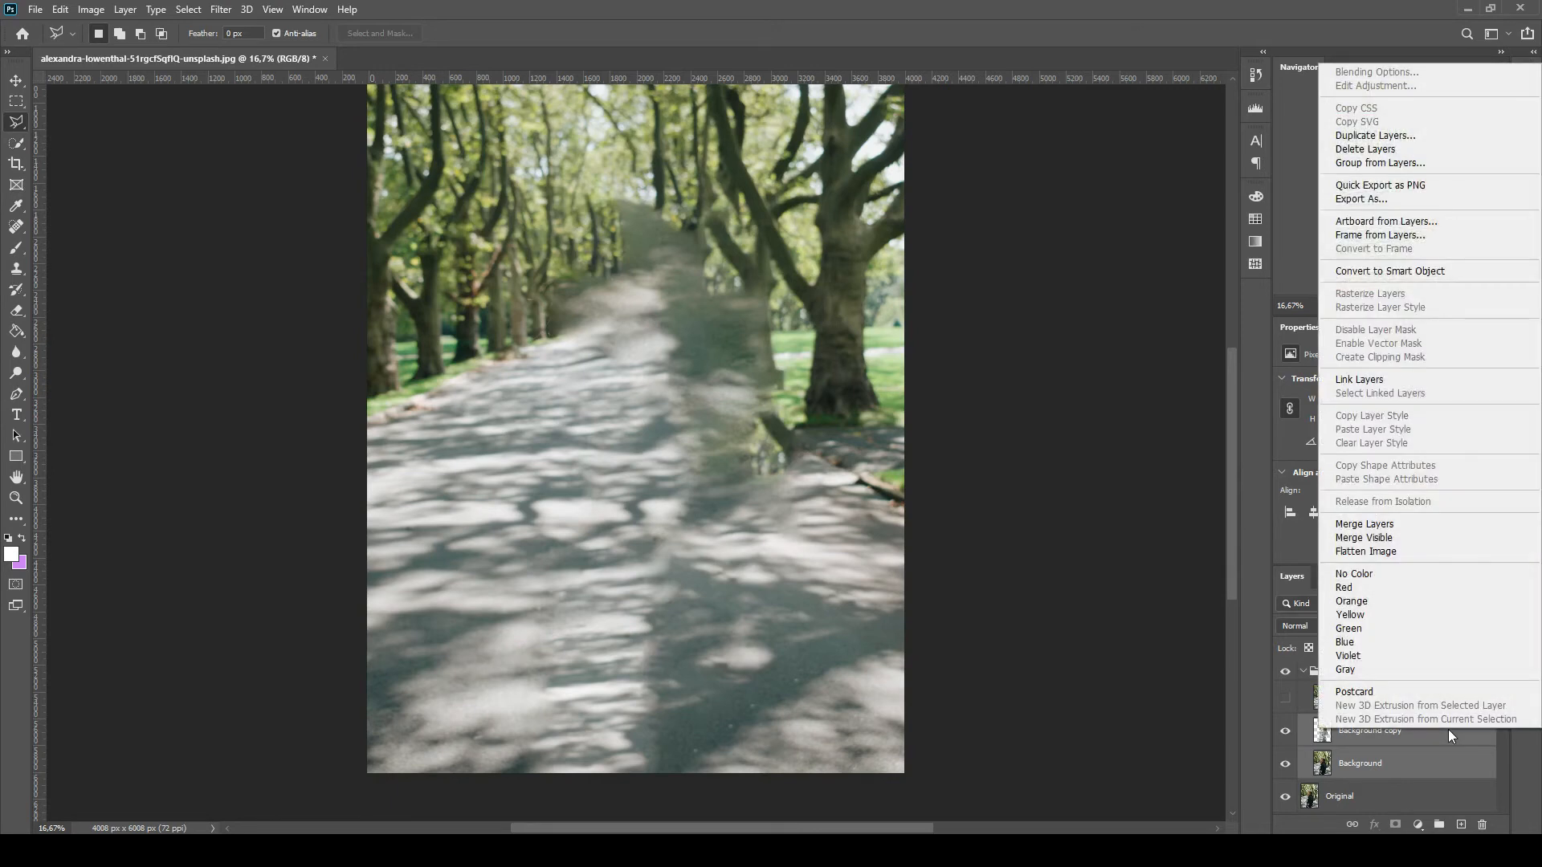
left_click(1418, 529)
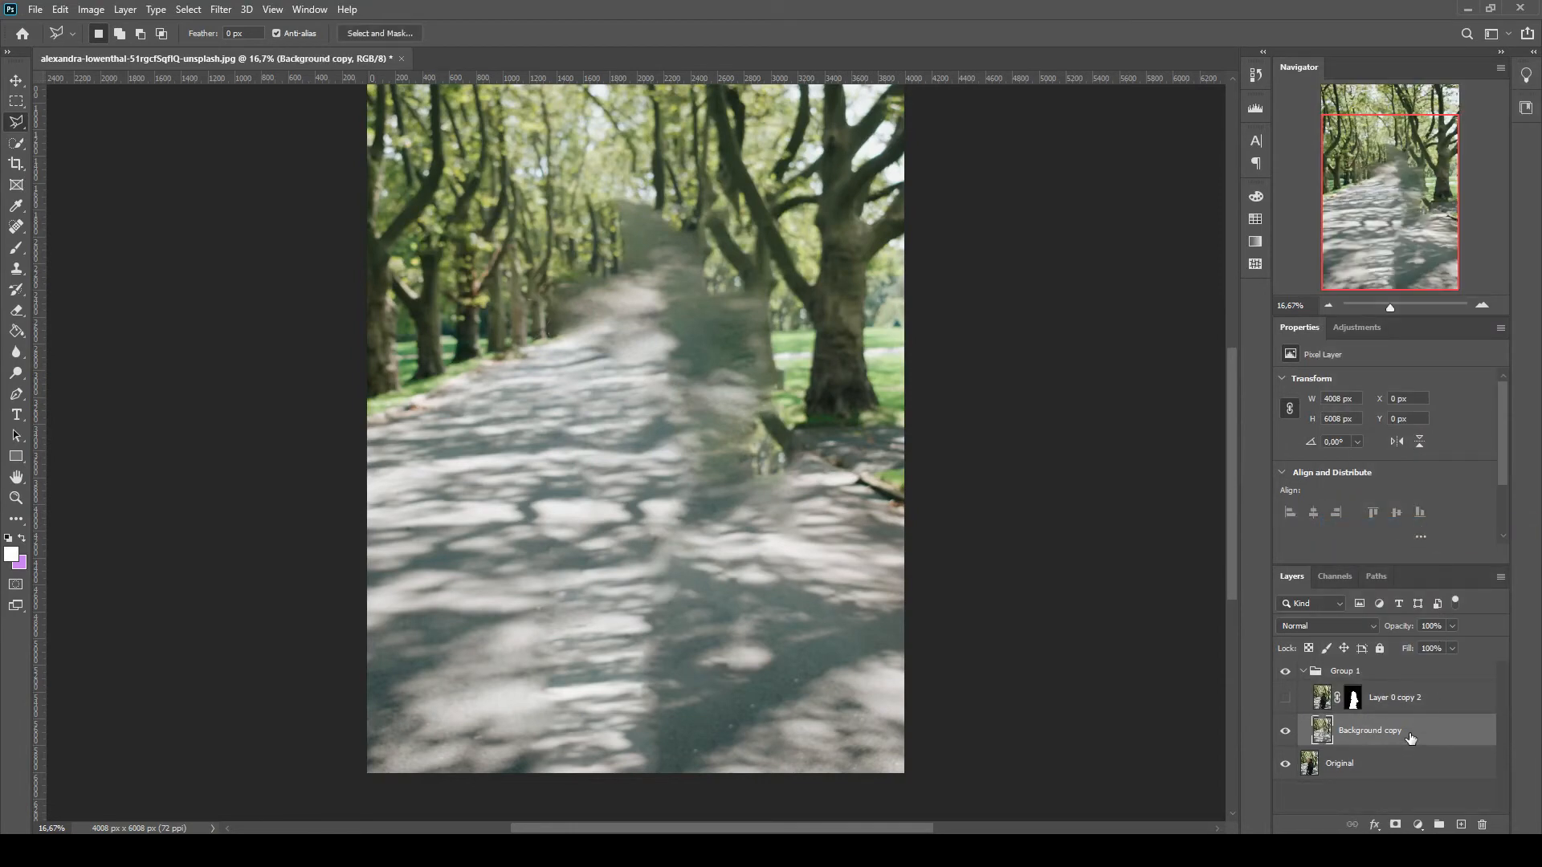
Step: Start a Tilt-Shift blur on the merged Background copy layer and place its sharp zone over the lowest part of the path
left_click(221, 11)
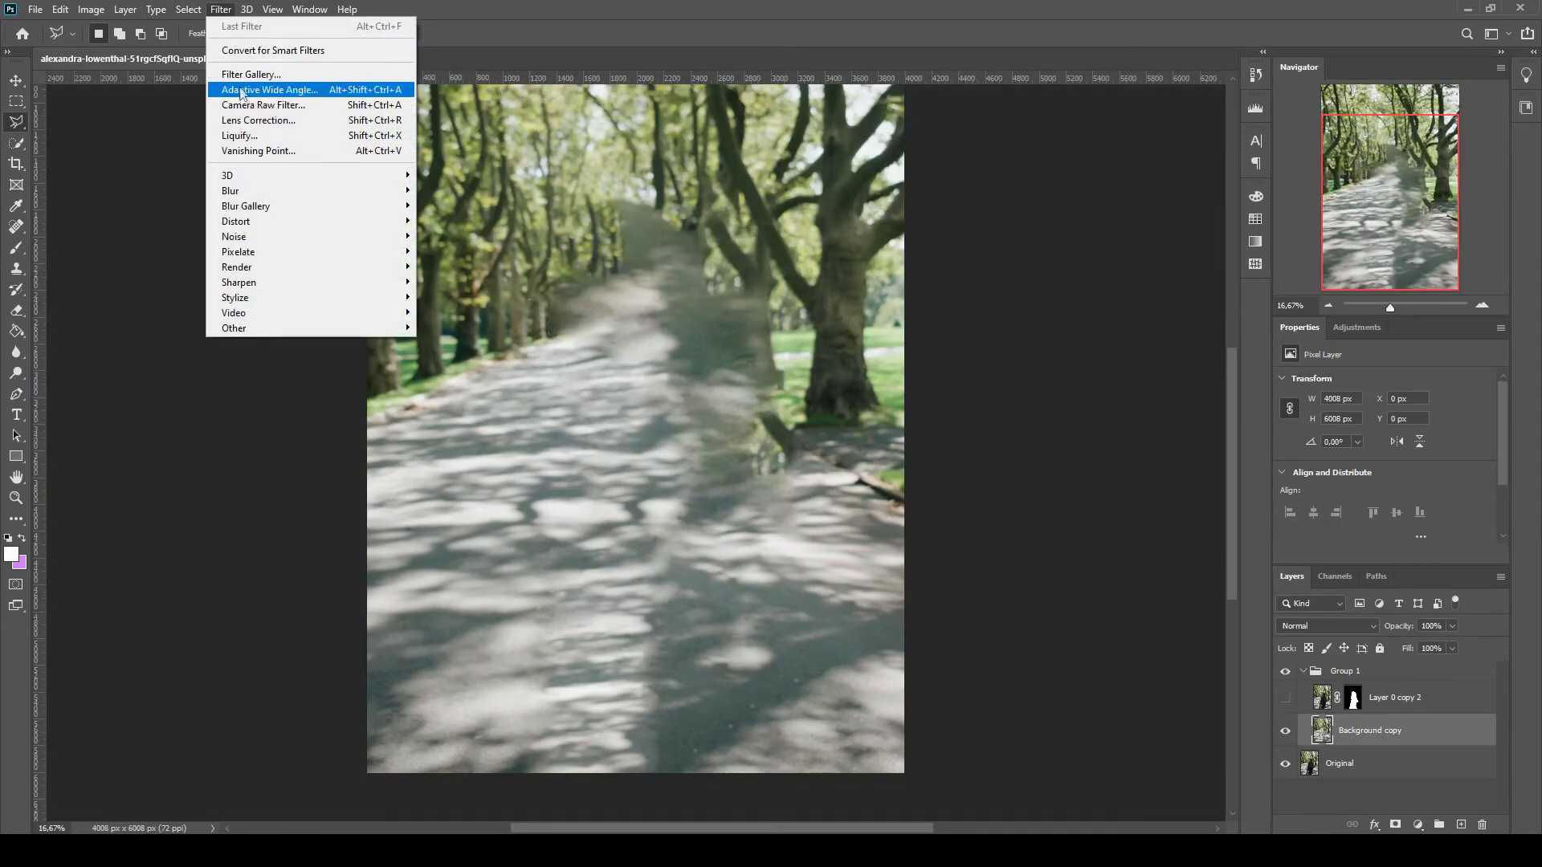
mouse_move(321, 214)
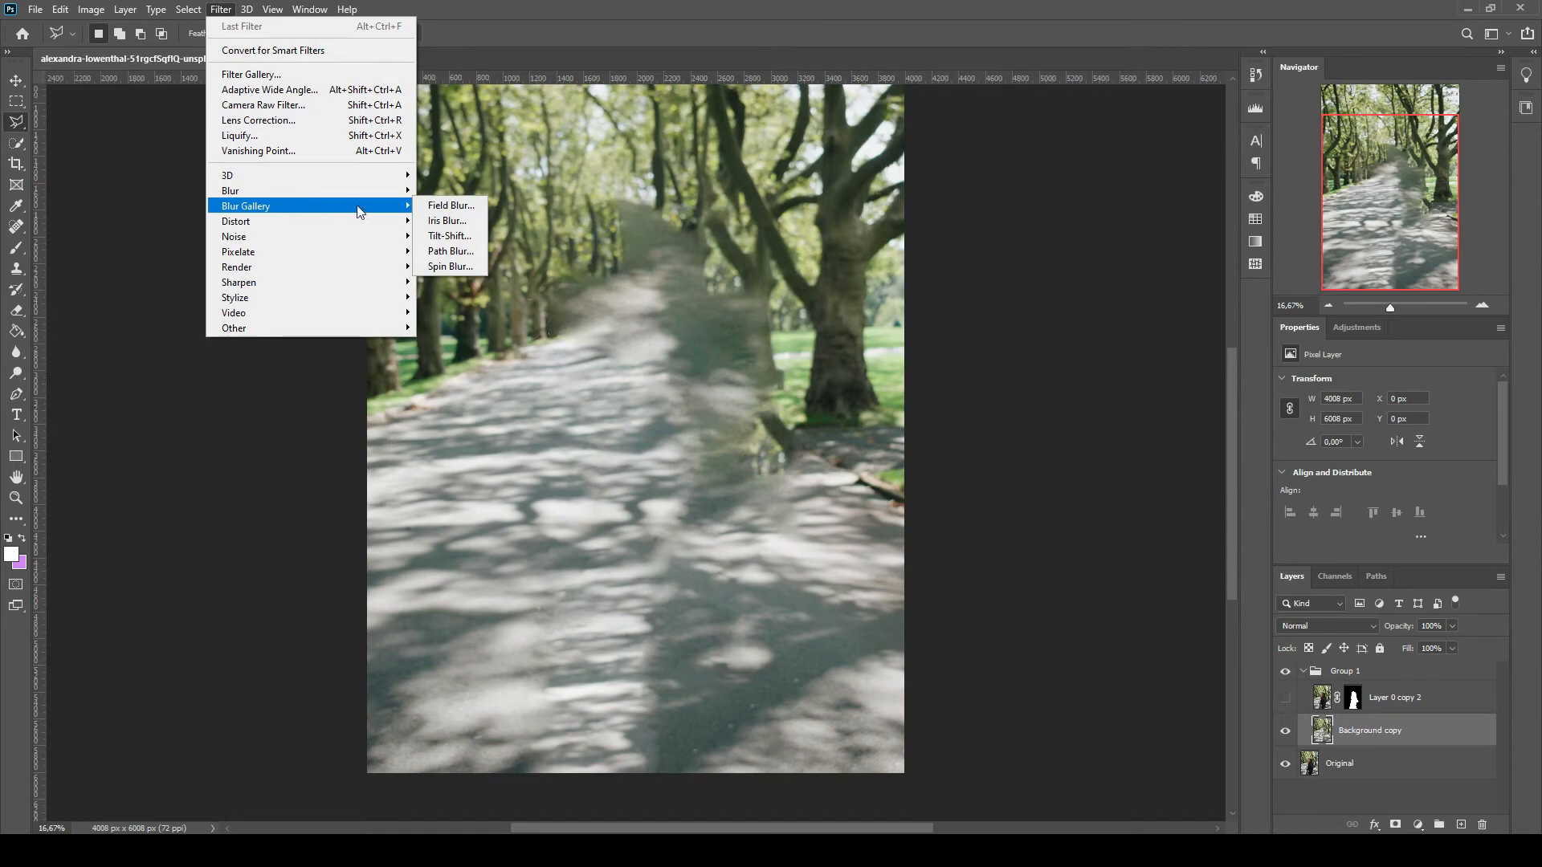
left_click(475, 243)
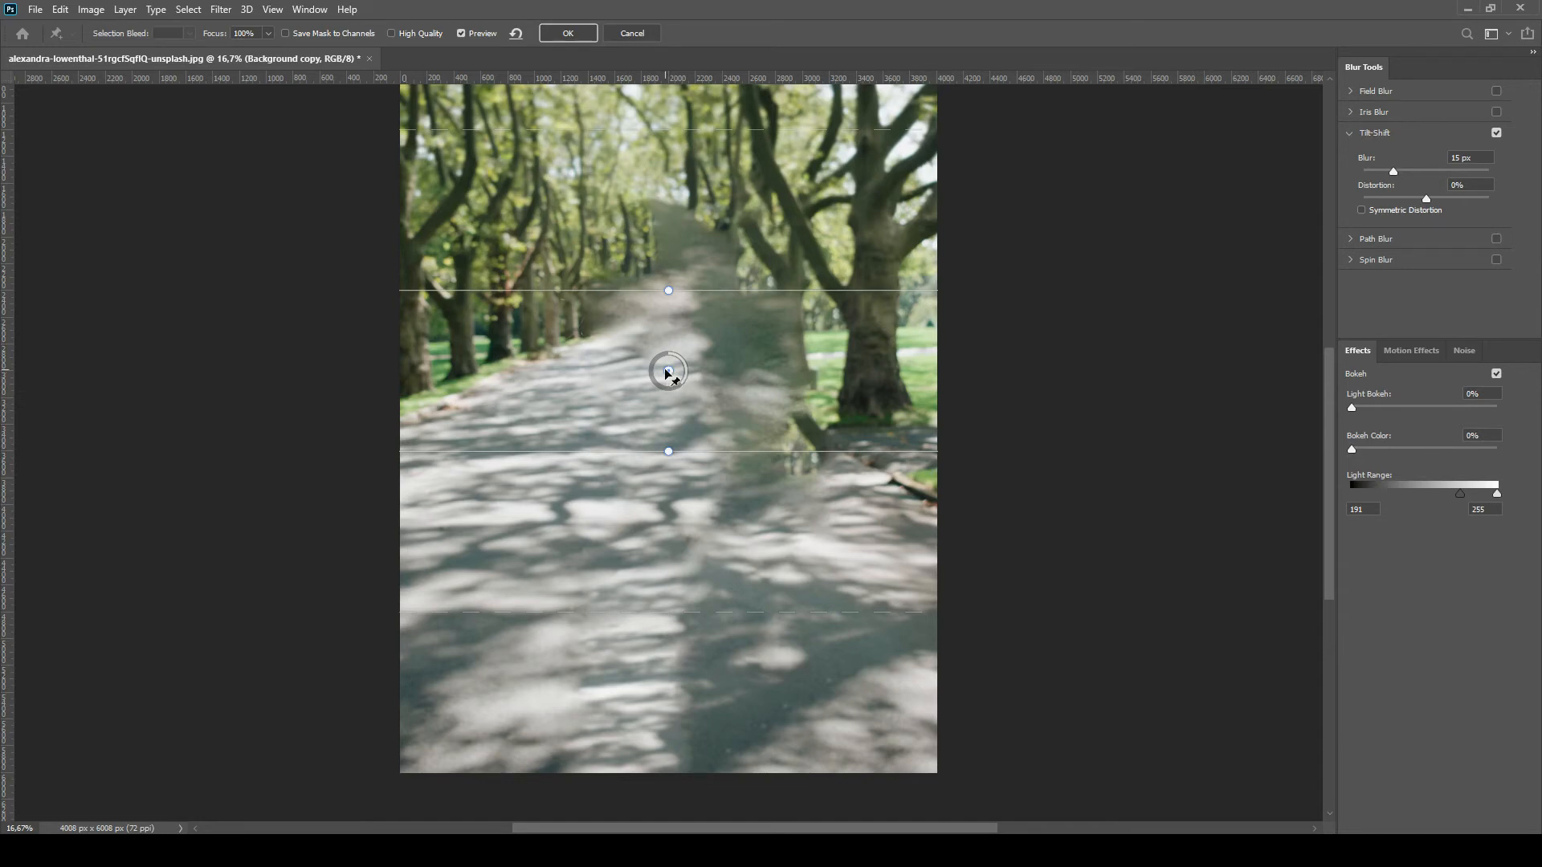
left_click_drag(670, 385, 672, 660)
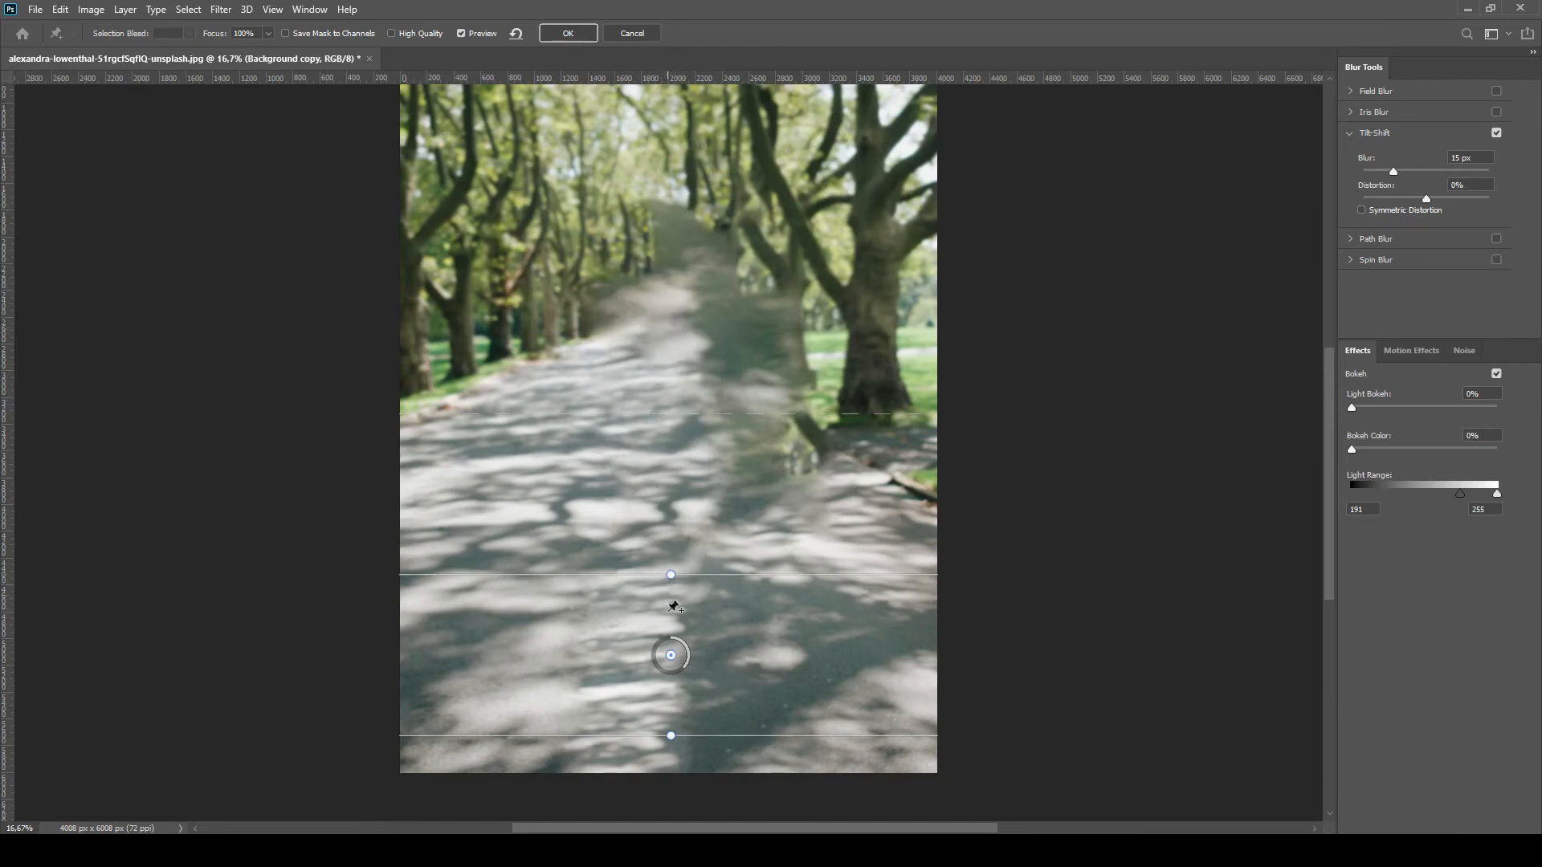
left_click_drag(671, 655, 675, 693)
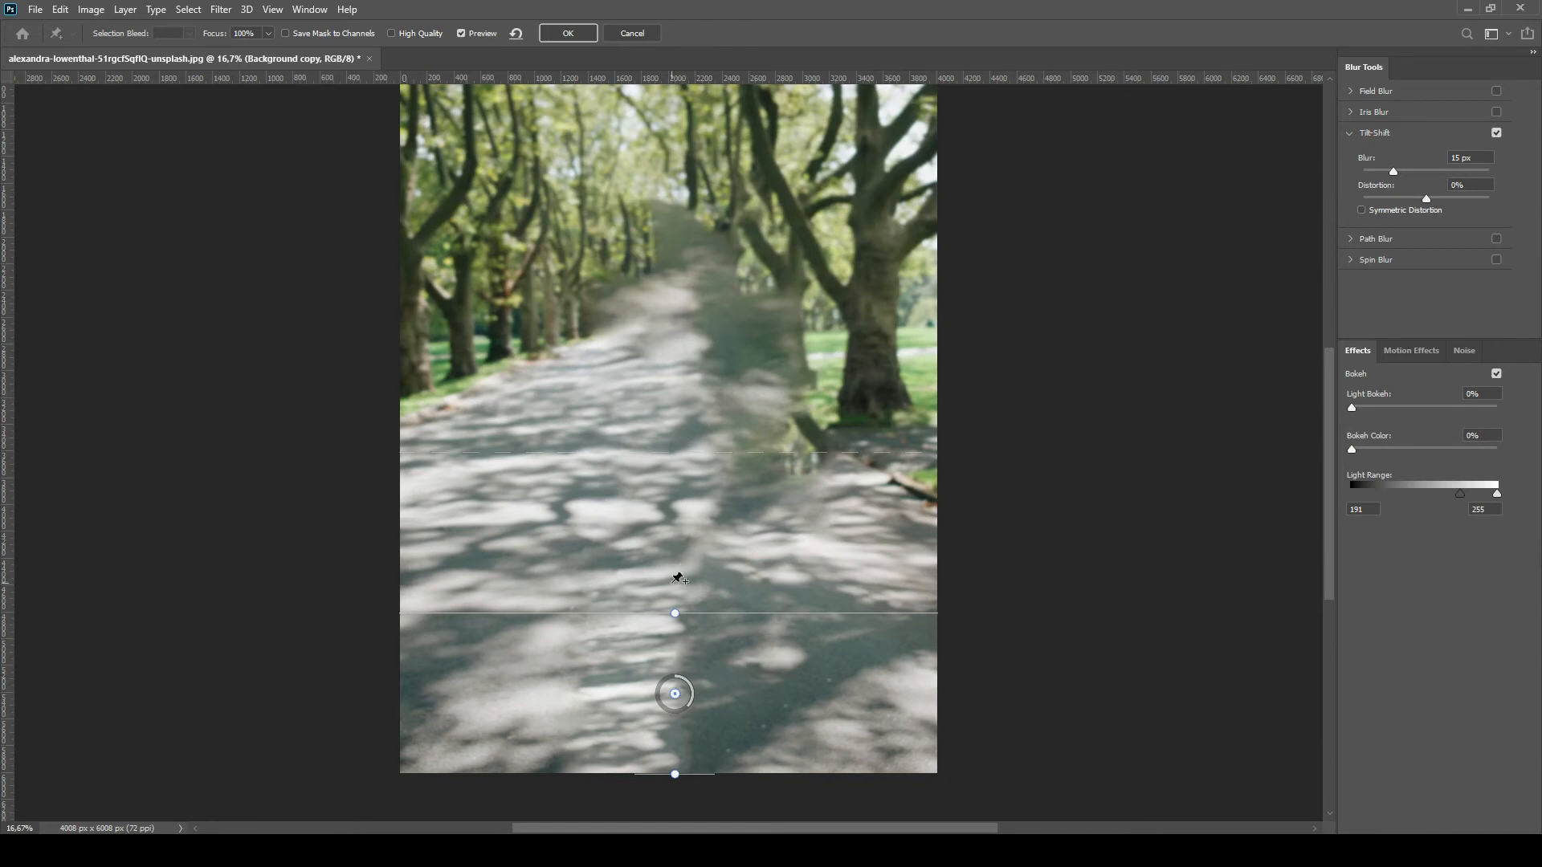
mouse_move(682, 425)
left_mouse_down()
mouse_move(680, 396)
mouse_move(683, 441)
left_mouse_up()
Step: Set the Tilt-Shift blur to 85 px and raise its upper transition line to the level of the distant lawn
left_click_drag(689, 700, 690, 692)
left_click_drag(682, 679, 655, 703)
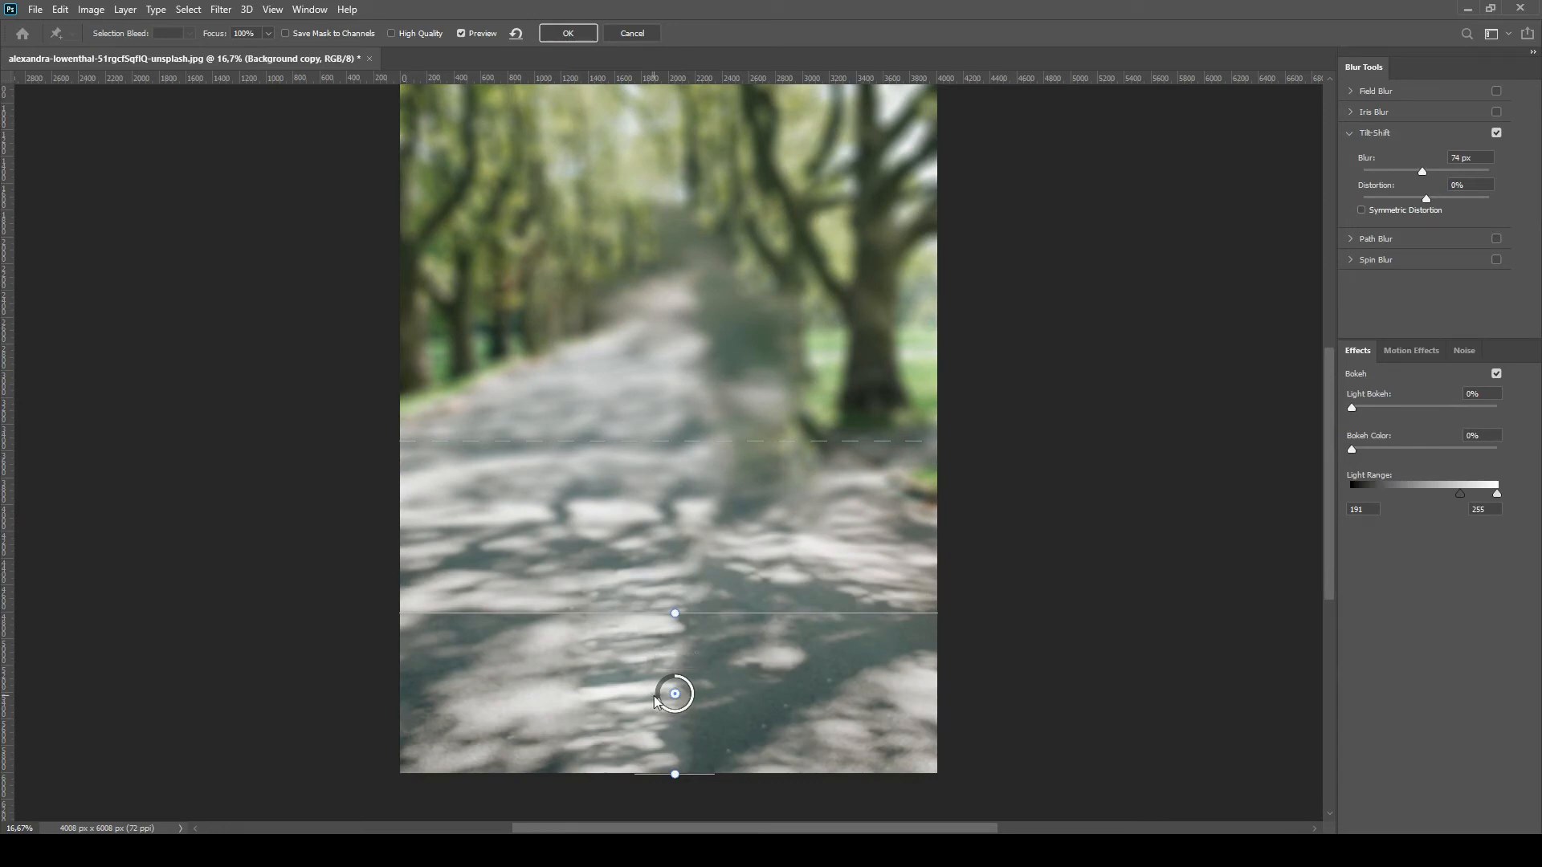
left_click_drag(655, 696, 652, 700)
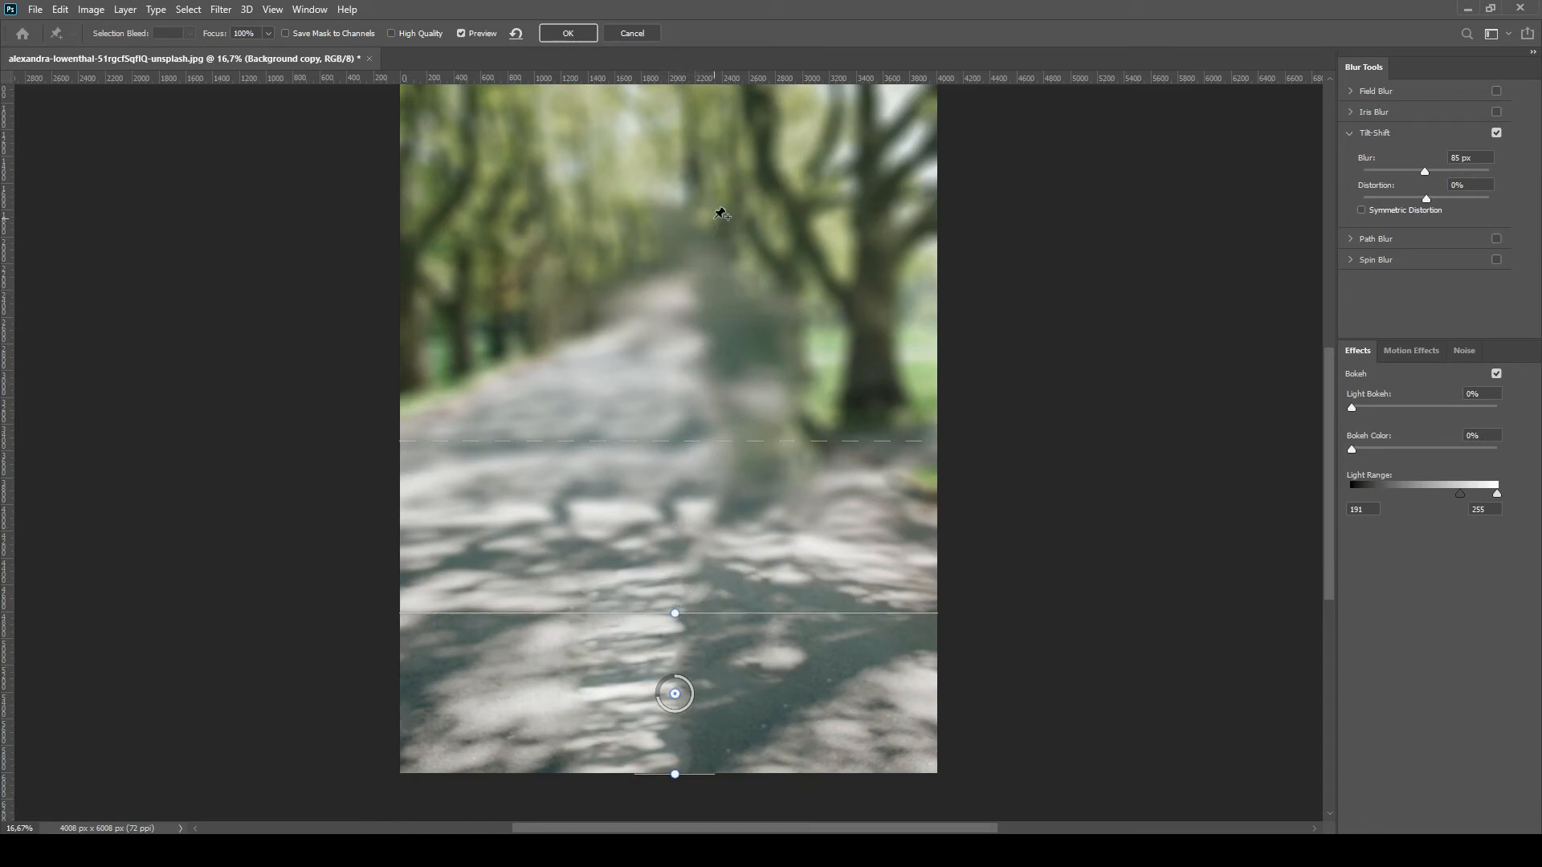
left_click_drag(734, 437, 745, 375)
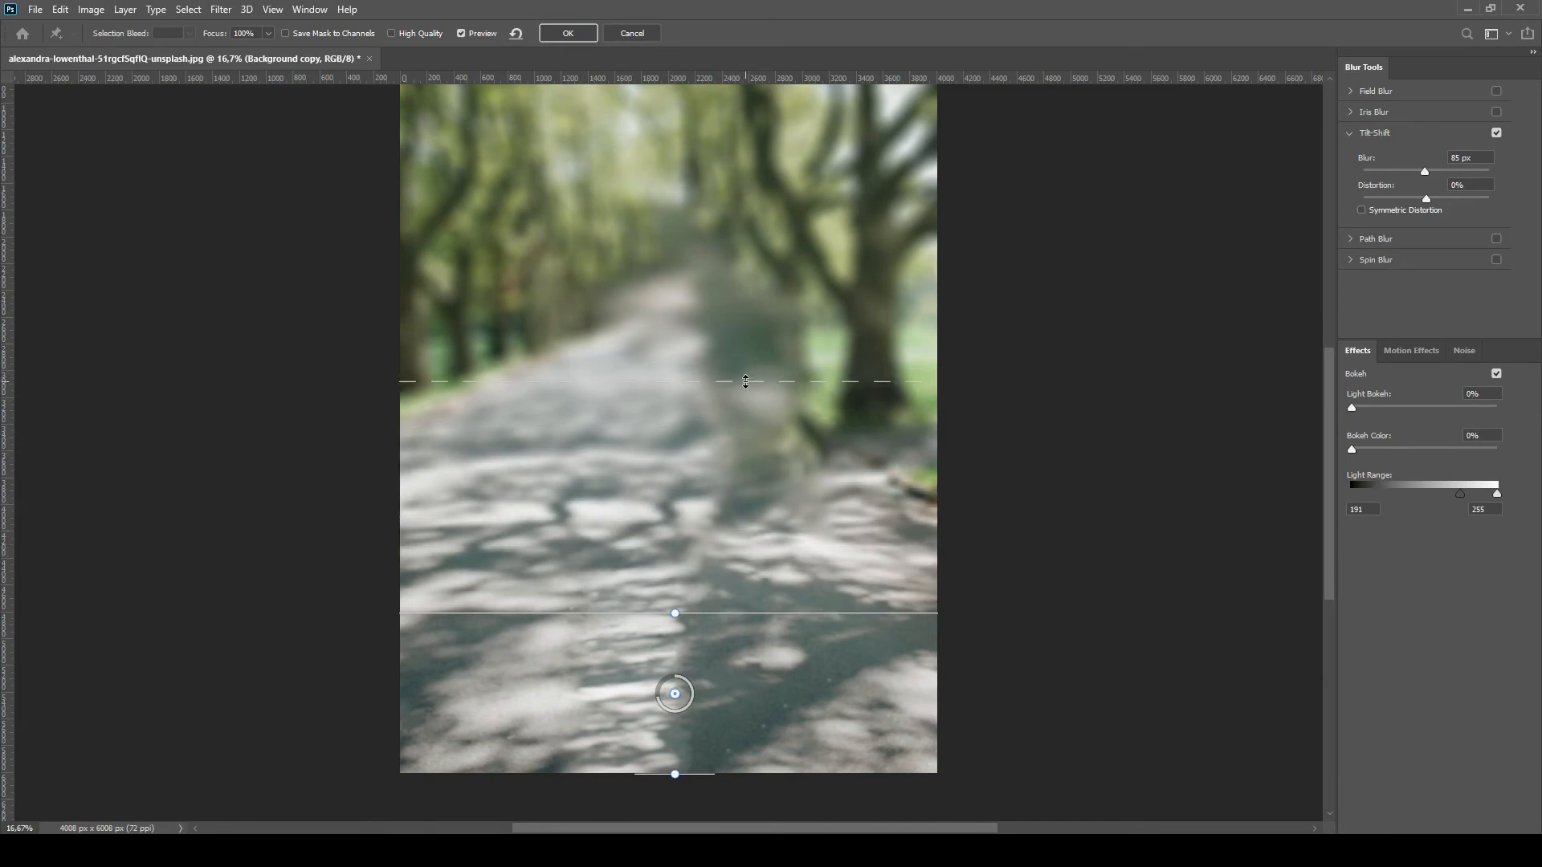
left_click_drag(745, 382, 743, 375)
Step: Set the Light Bokeh to 33% and apply the Tilt-Shift blur
left_click_drag(1351, 408, 1405, 406)
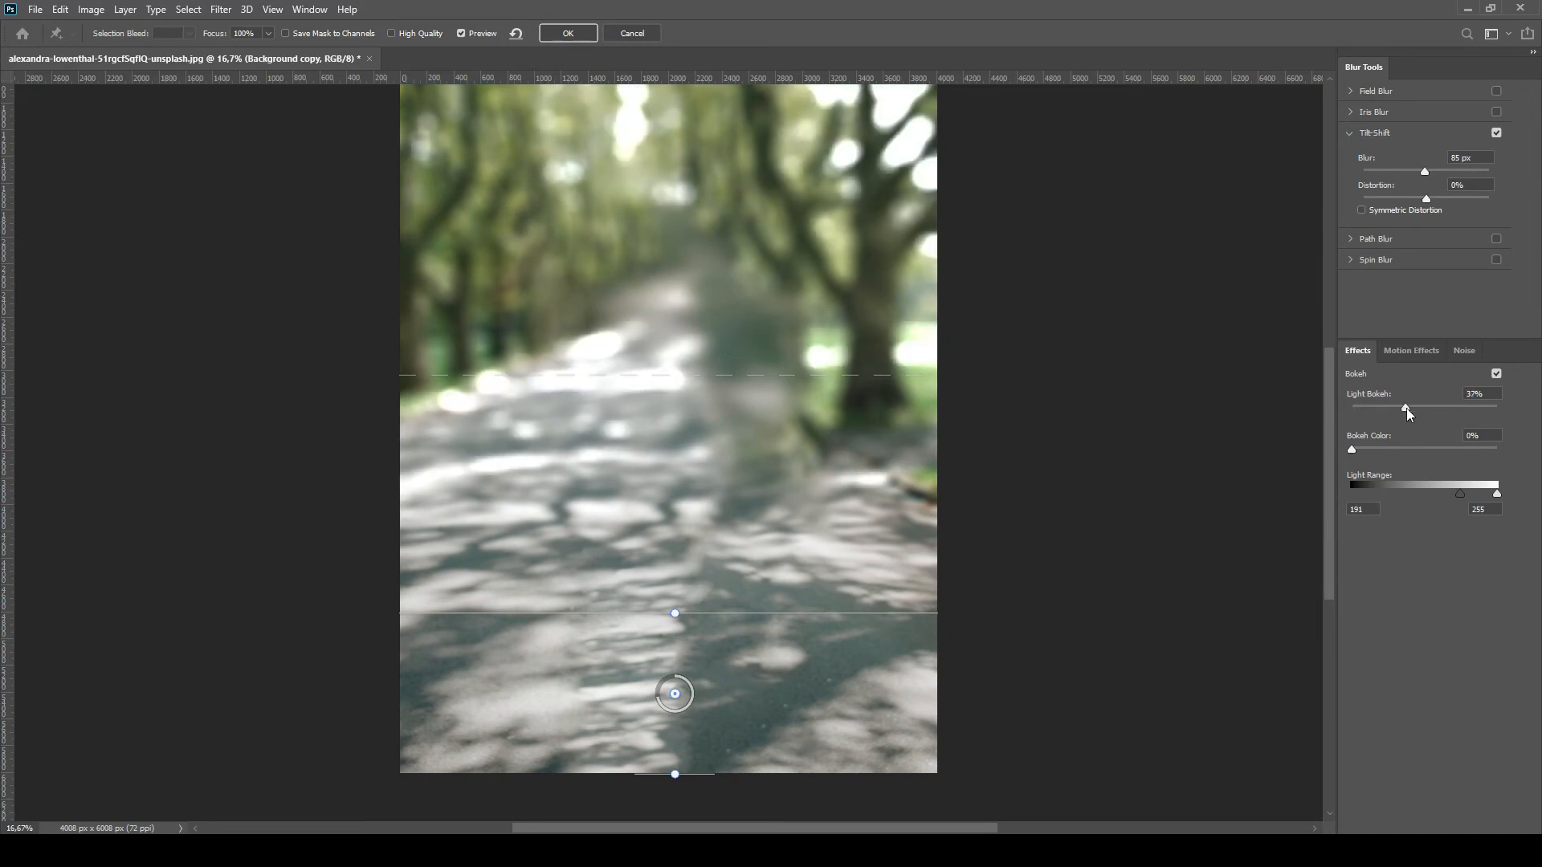
left_click_drag(1405, 408, 1399, 408)
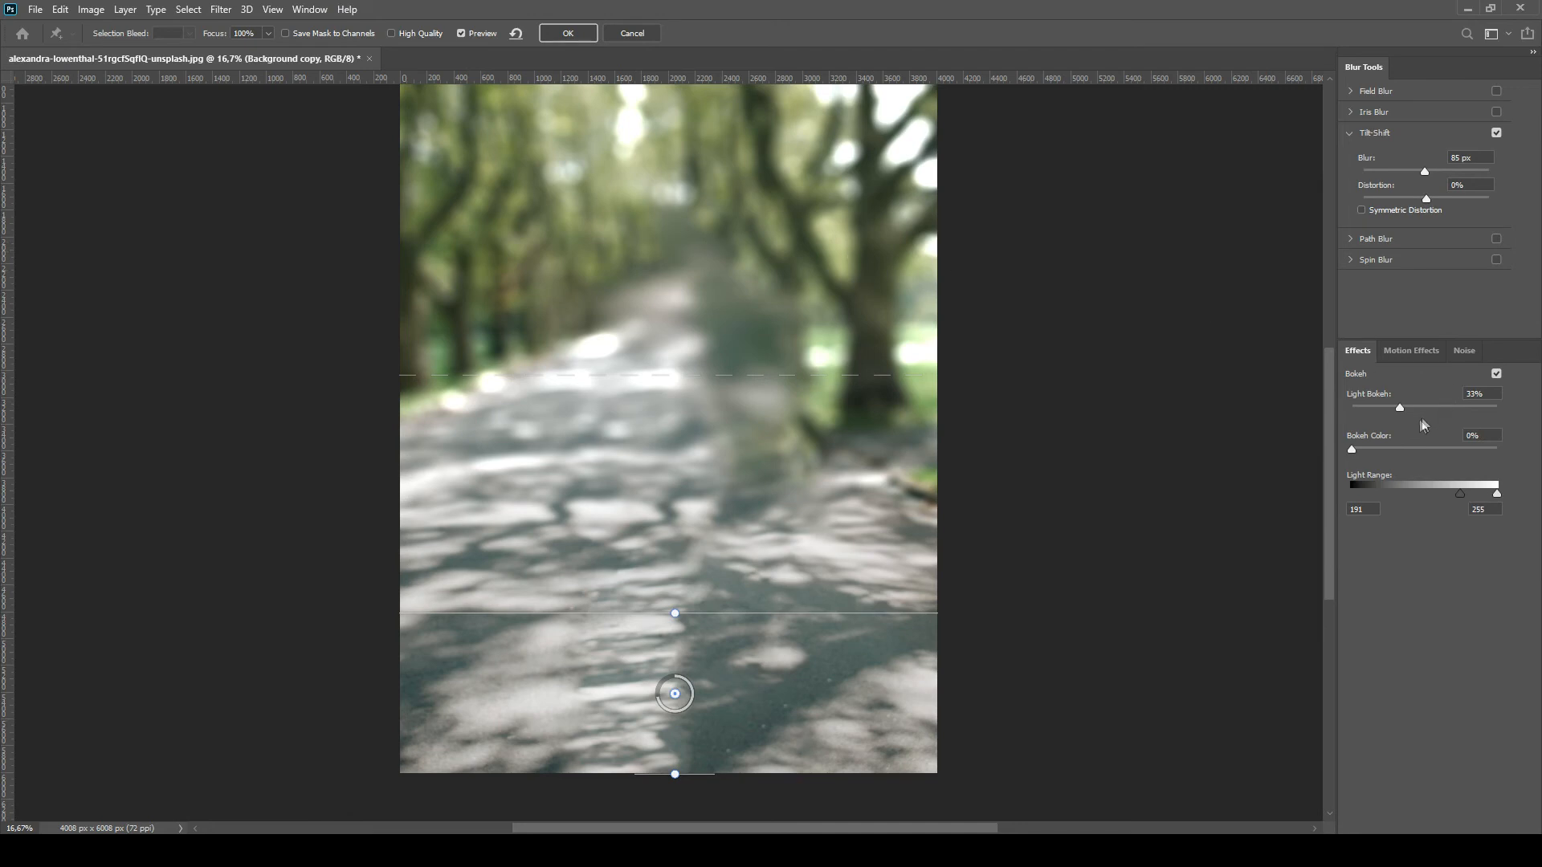
left_click(569, 34)
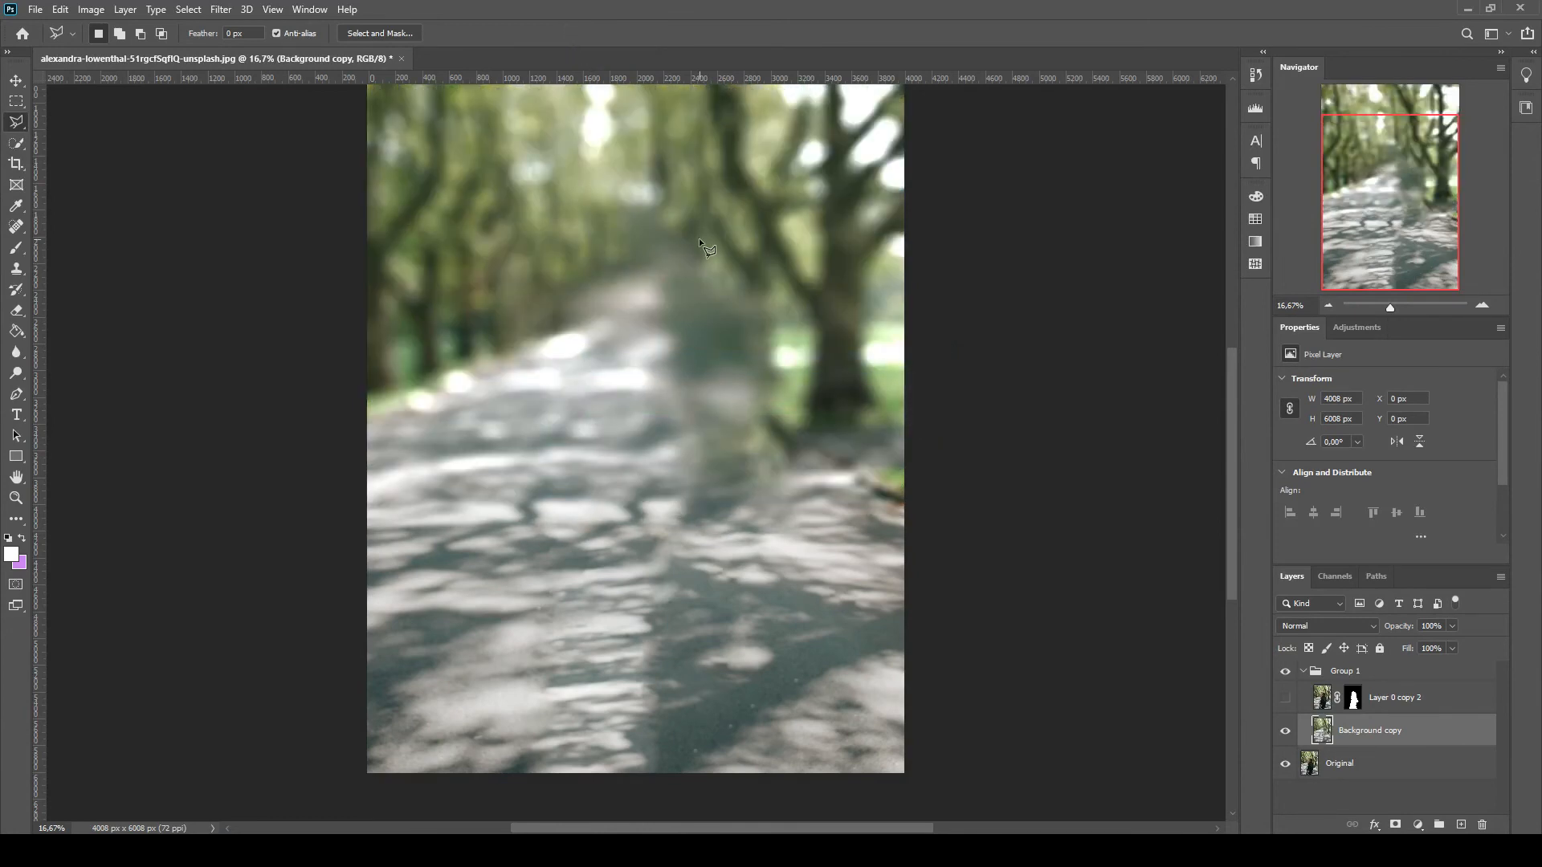
Step: Show the Layer 0 copy 2 cutout over the blurred background and compare Group 1 with the Original layer
left_click(1286, 699)
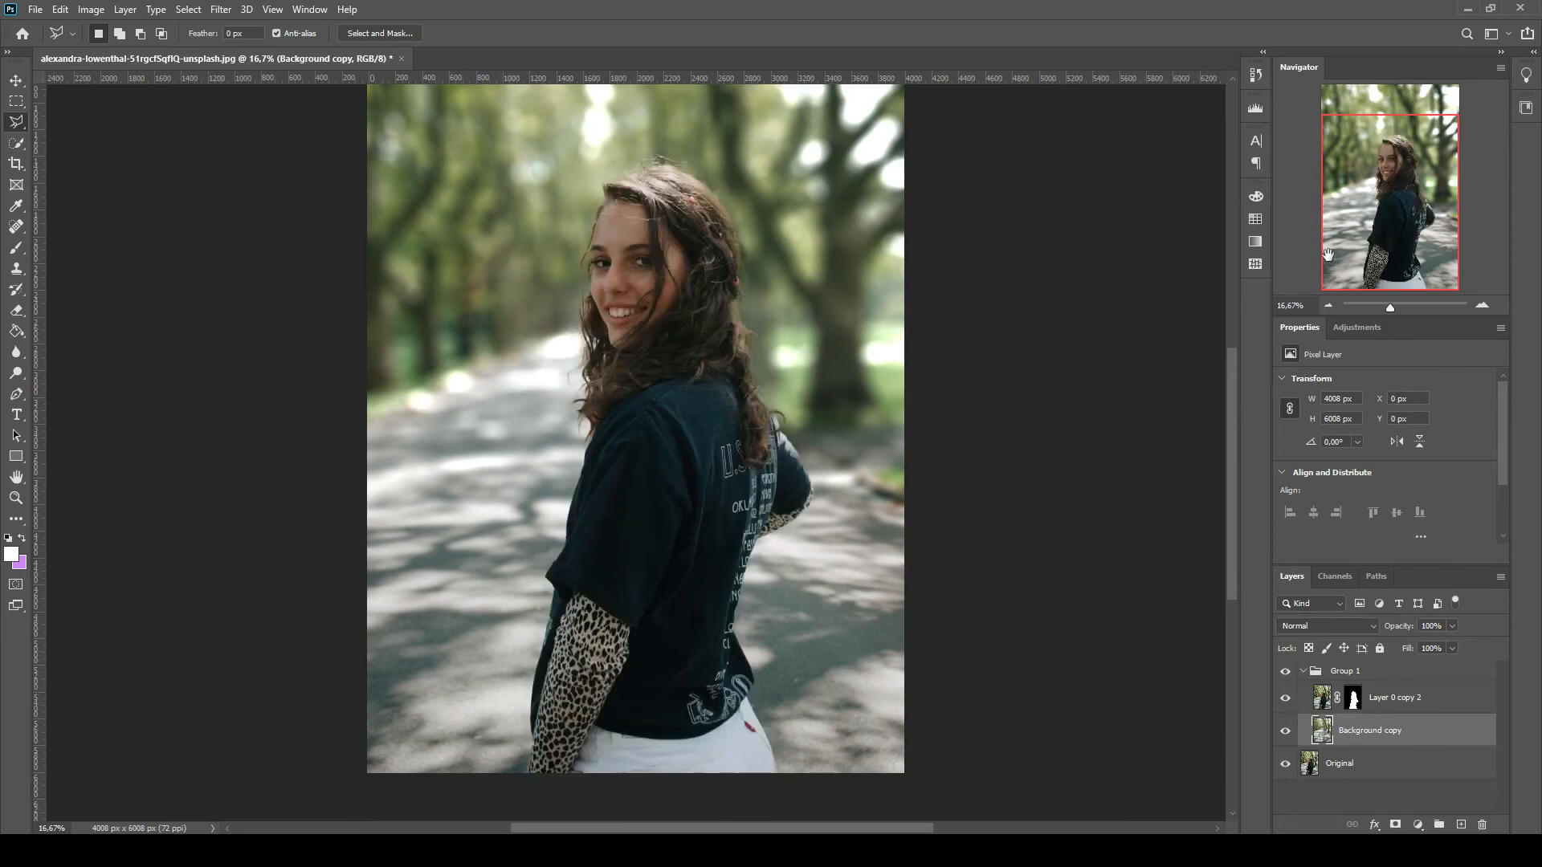
left_click(1330, 306)
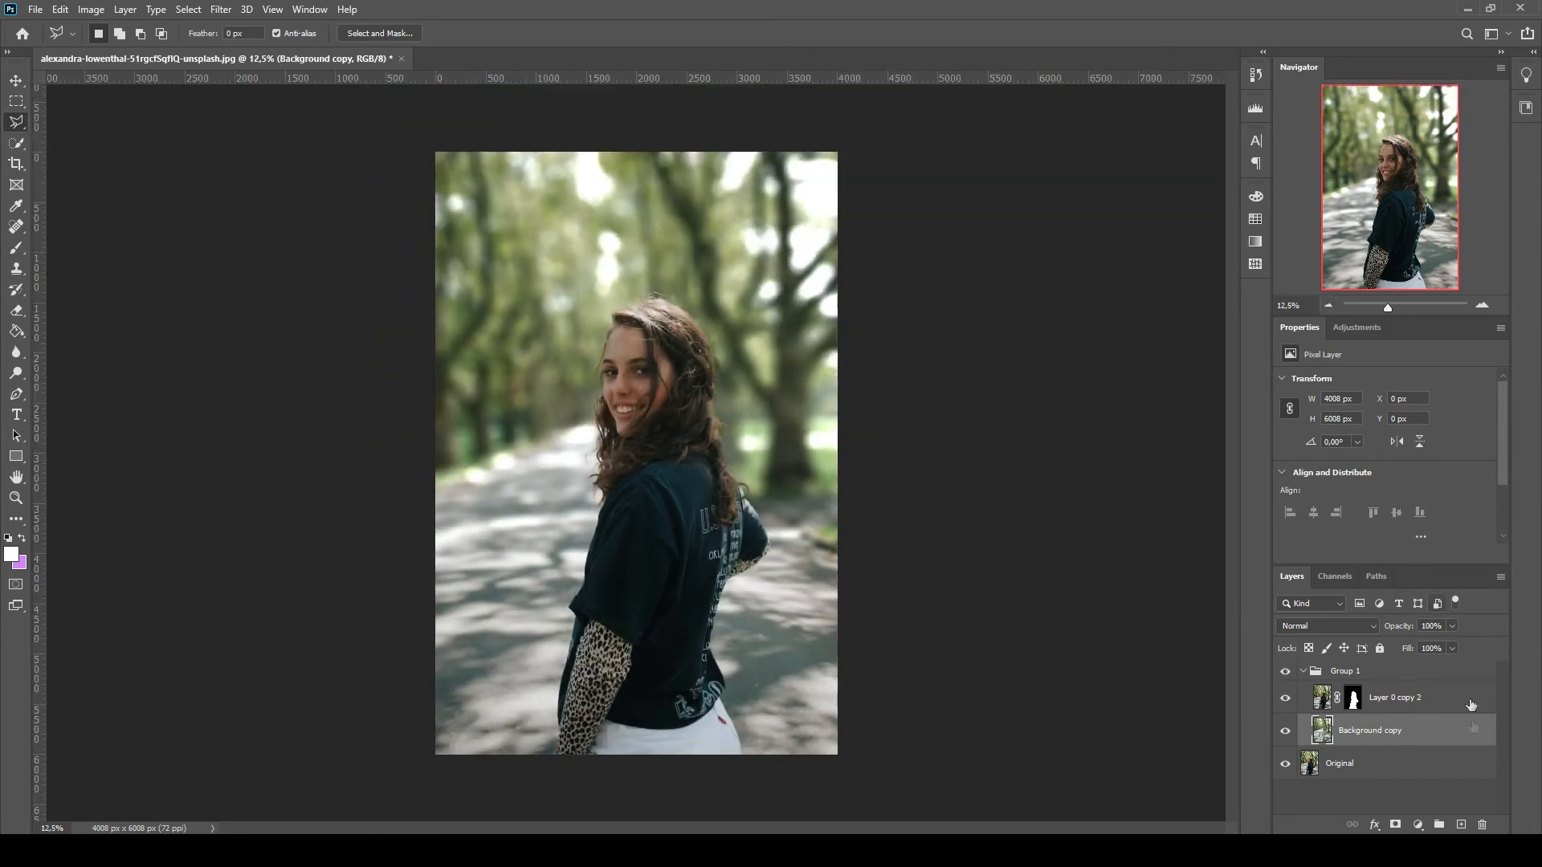
left_click(1283, 673)
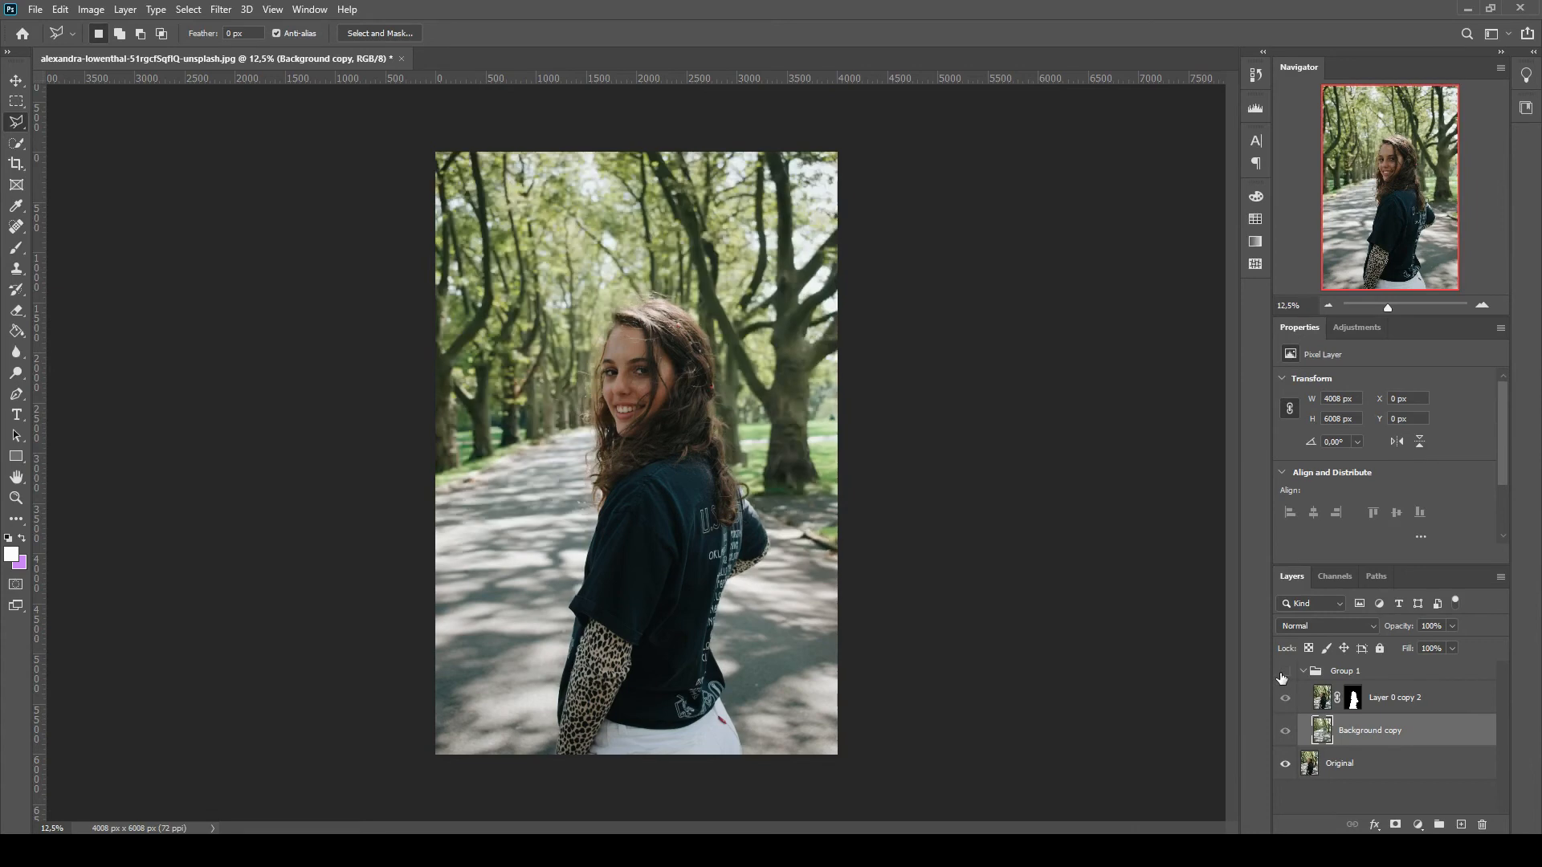
left_click(1283, 673)
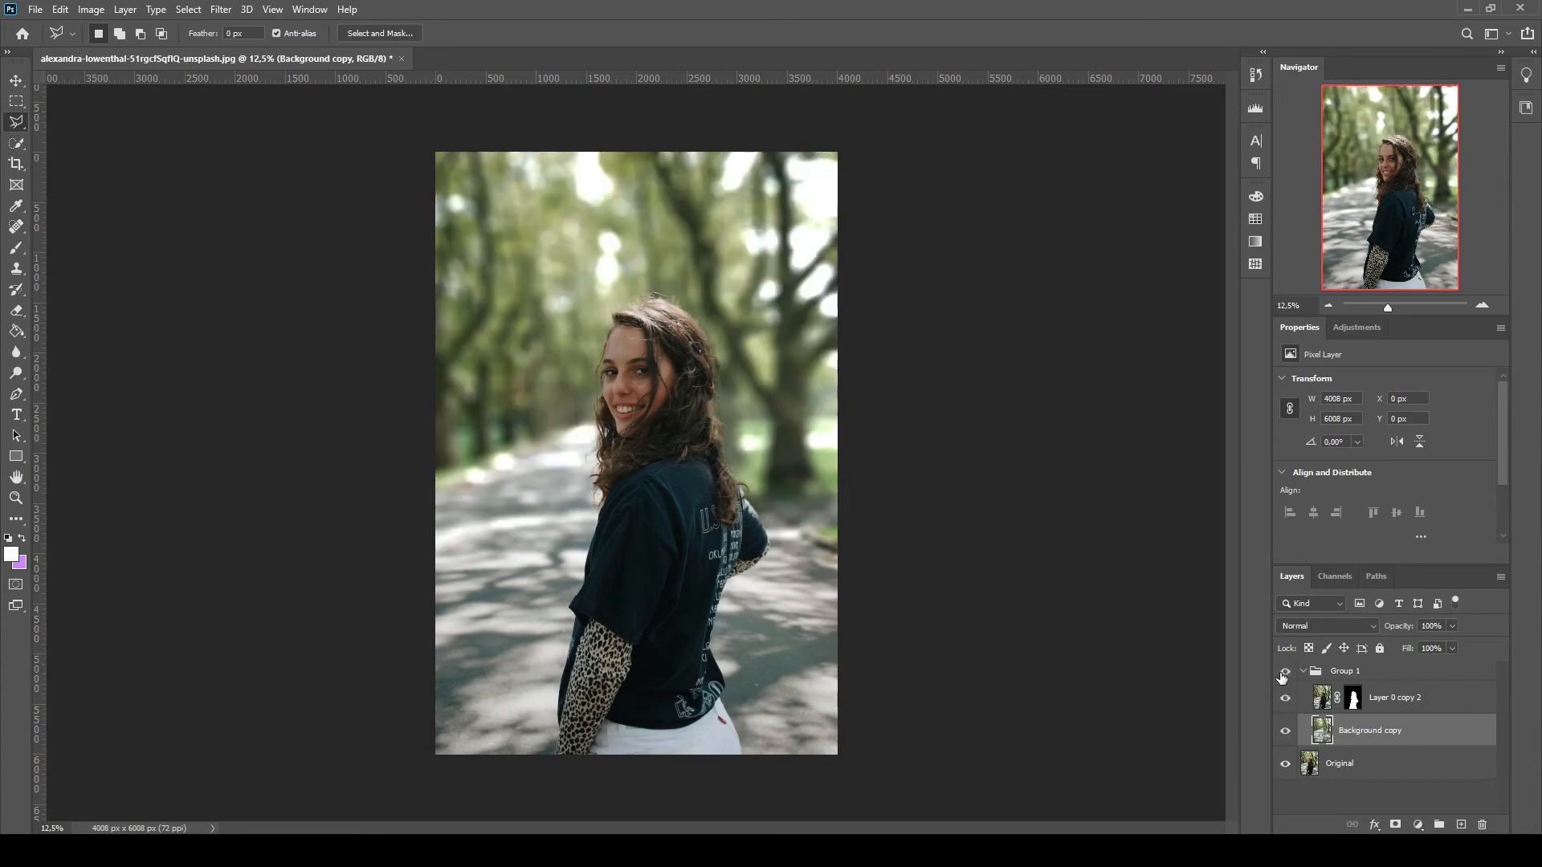
left_click(1283, 673)
left_click(1283, 673)
Step: Add a Hue/Saturation adjustment layer above Background copy and set its Saturation to +55
left_click(1356, 328)
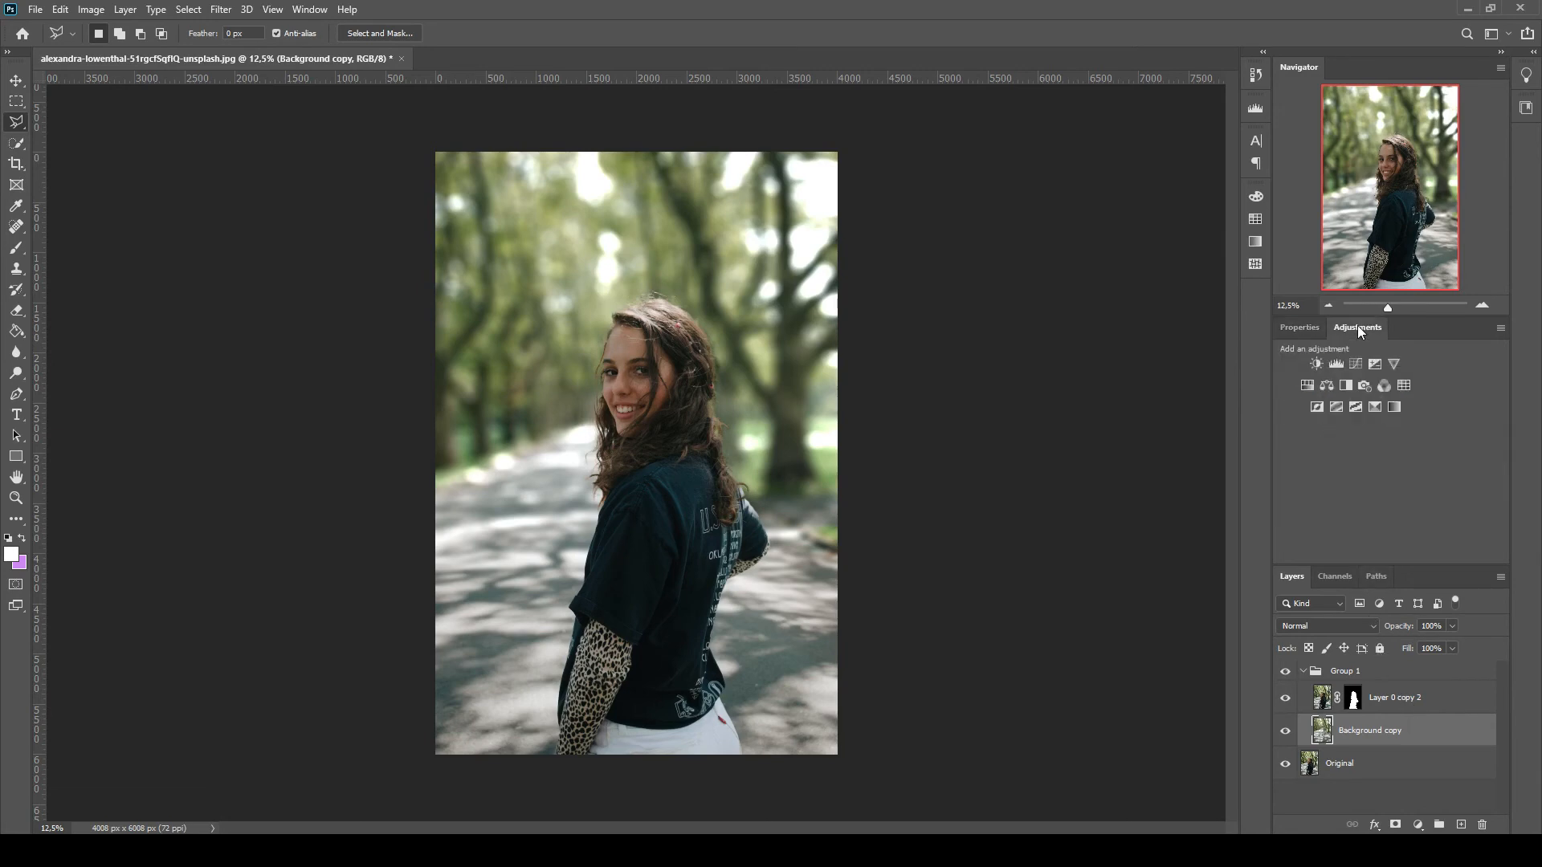
left_click(1307, 387)
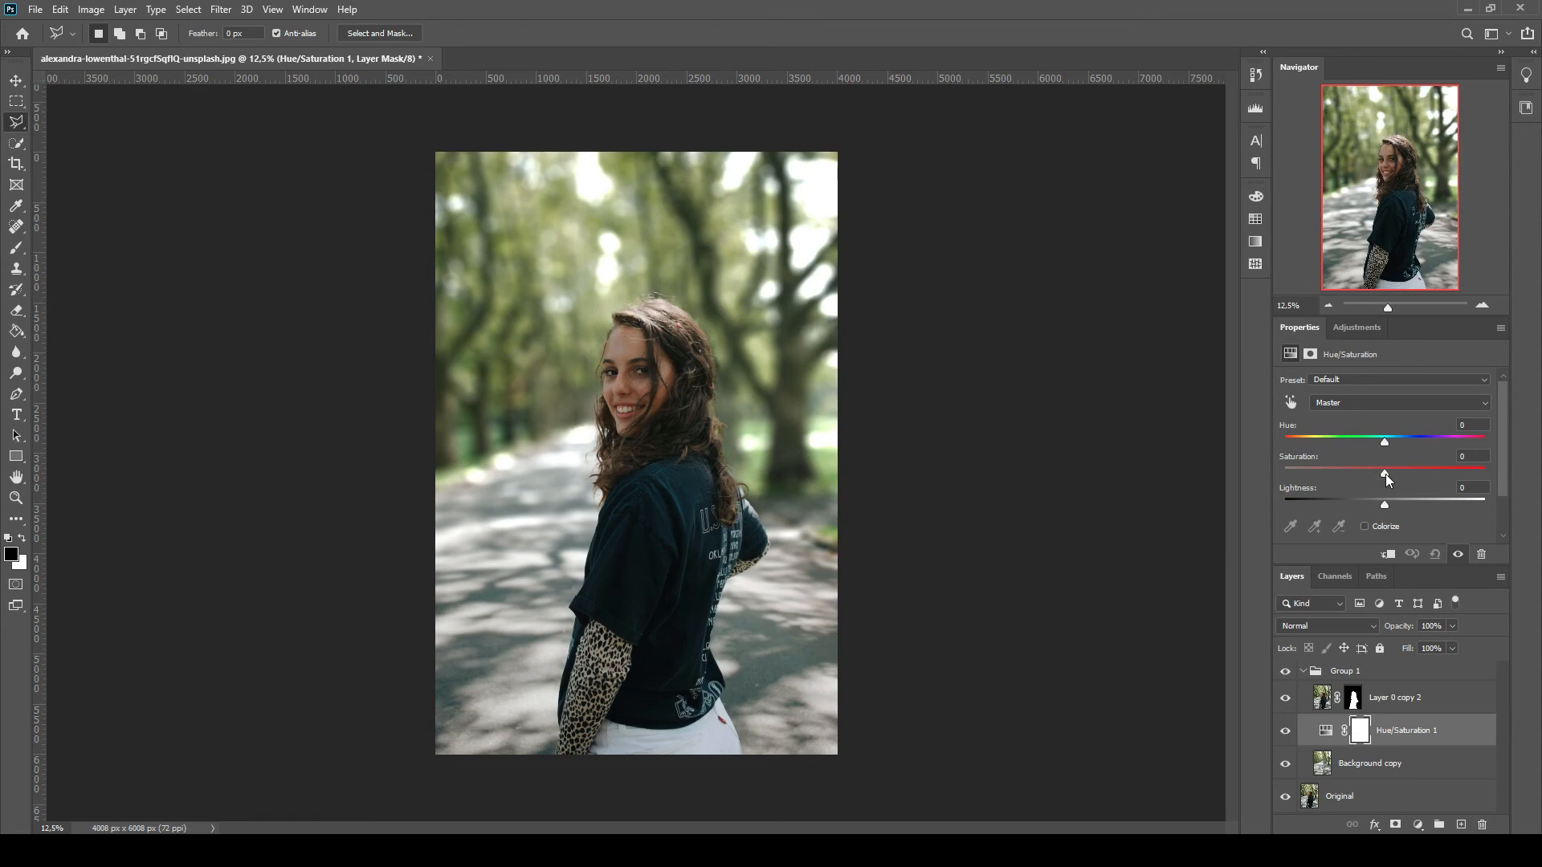
left_click_drag(1385, 474, 1434, 491)
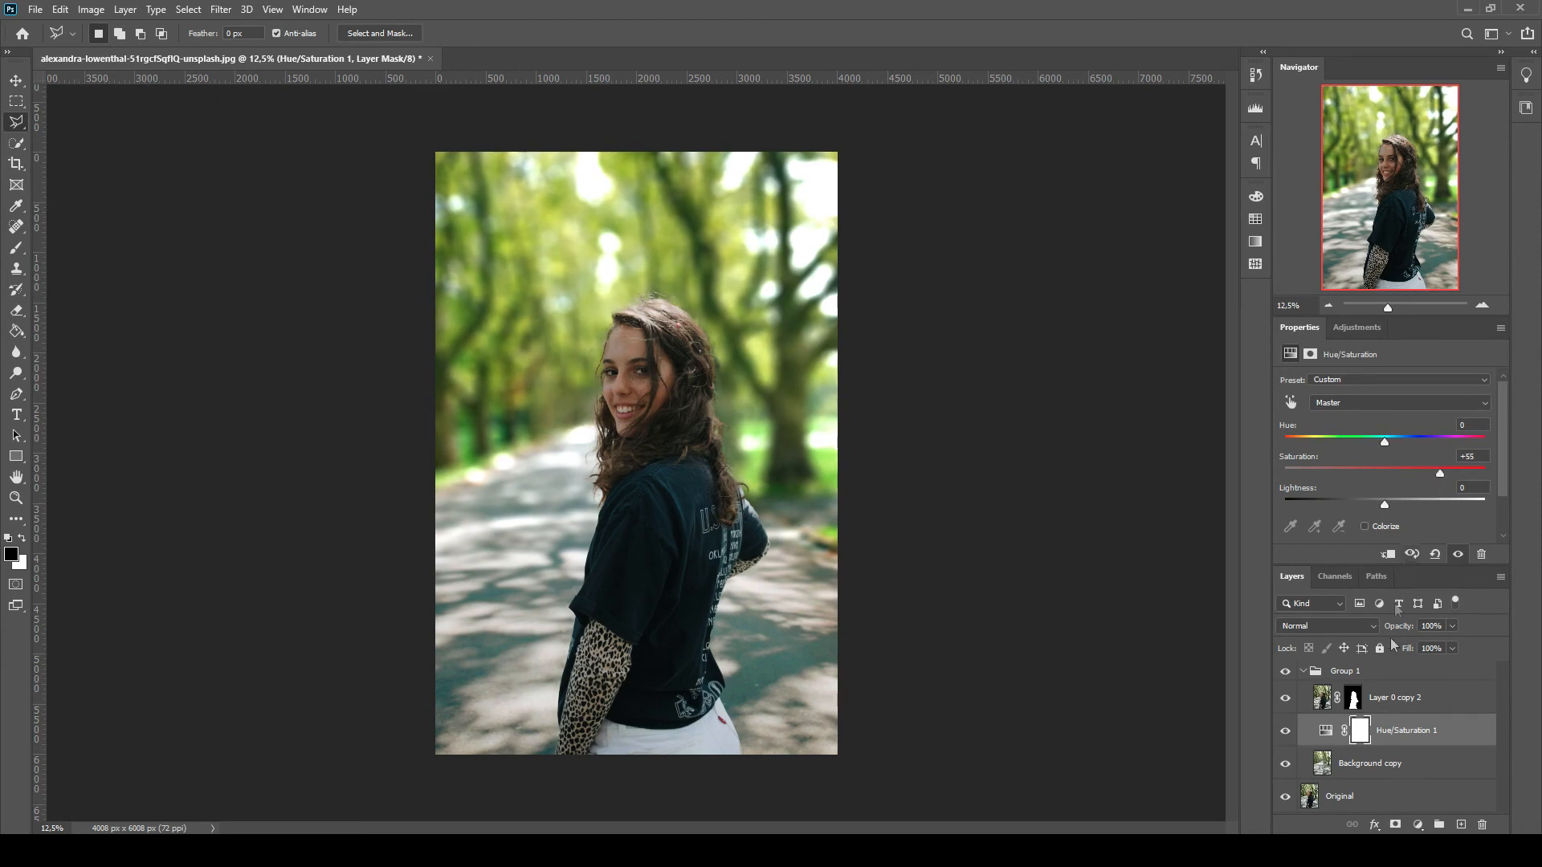
Step: Add a Curves adjustment layer clipped to Layer 0 copy 2 and bend its RGB curve upward to brighten the woman
left_click(1450, 697)
left_click(1359, 327)
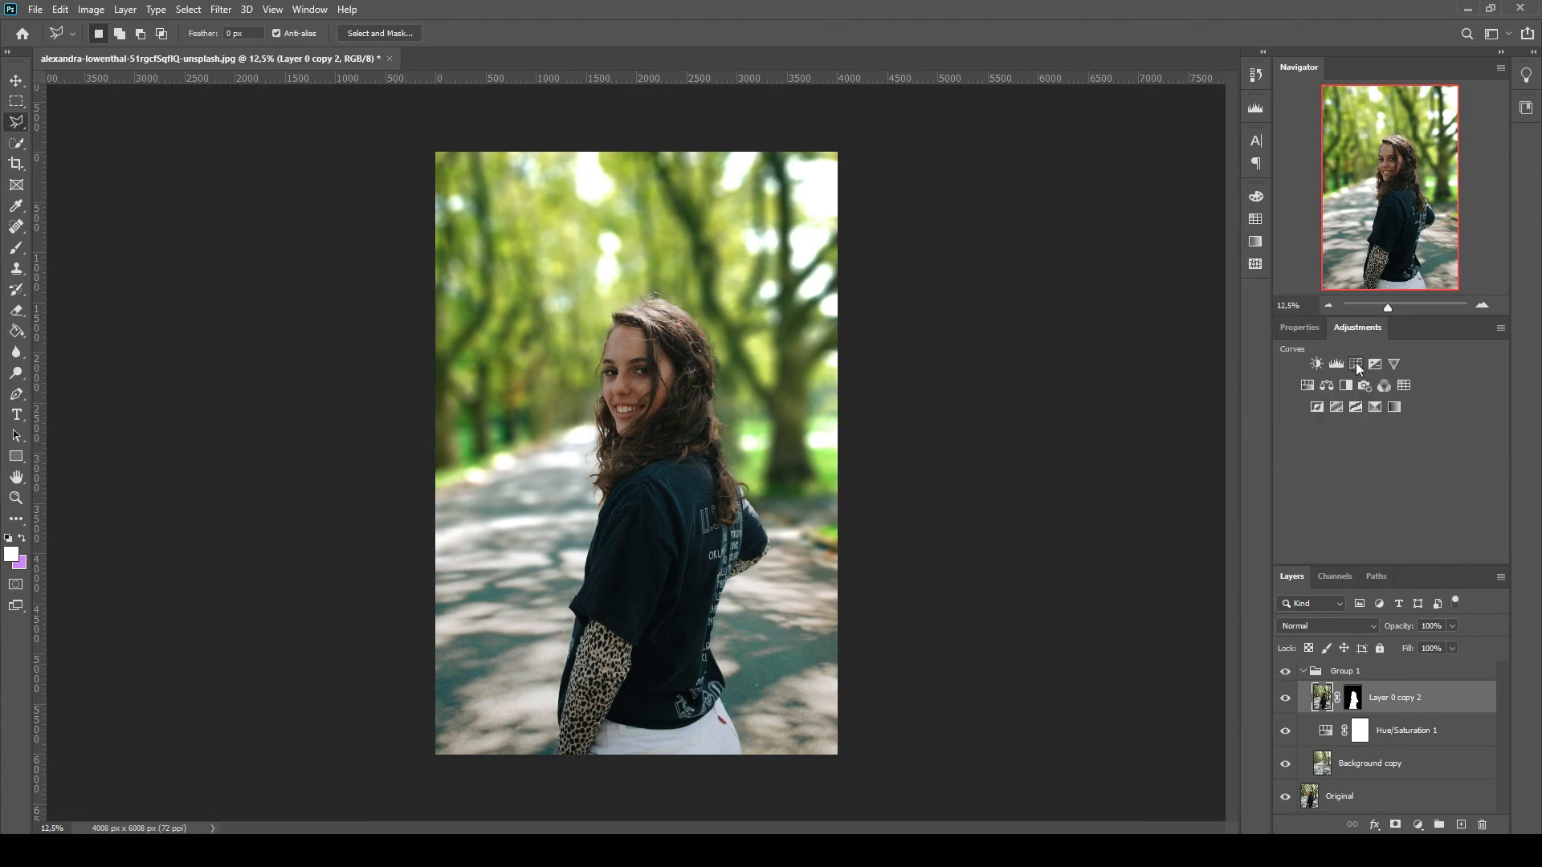
left_click(1355, 363)
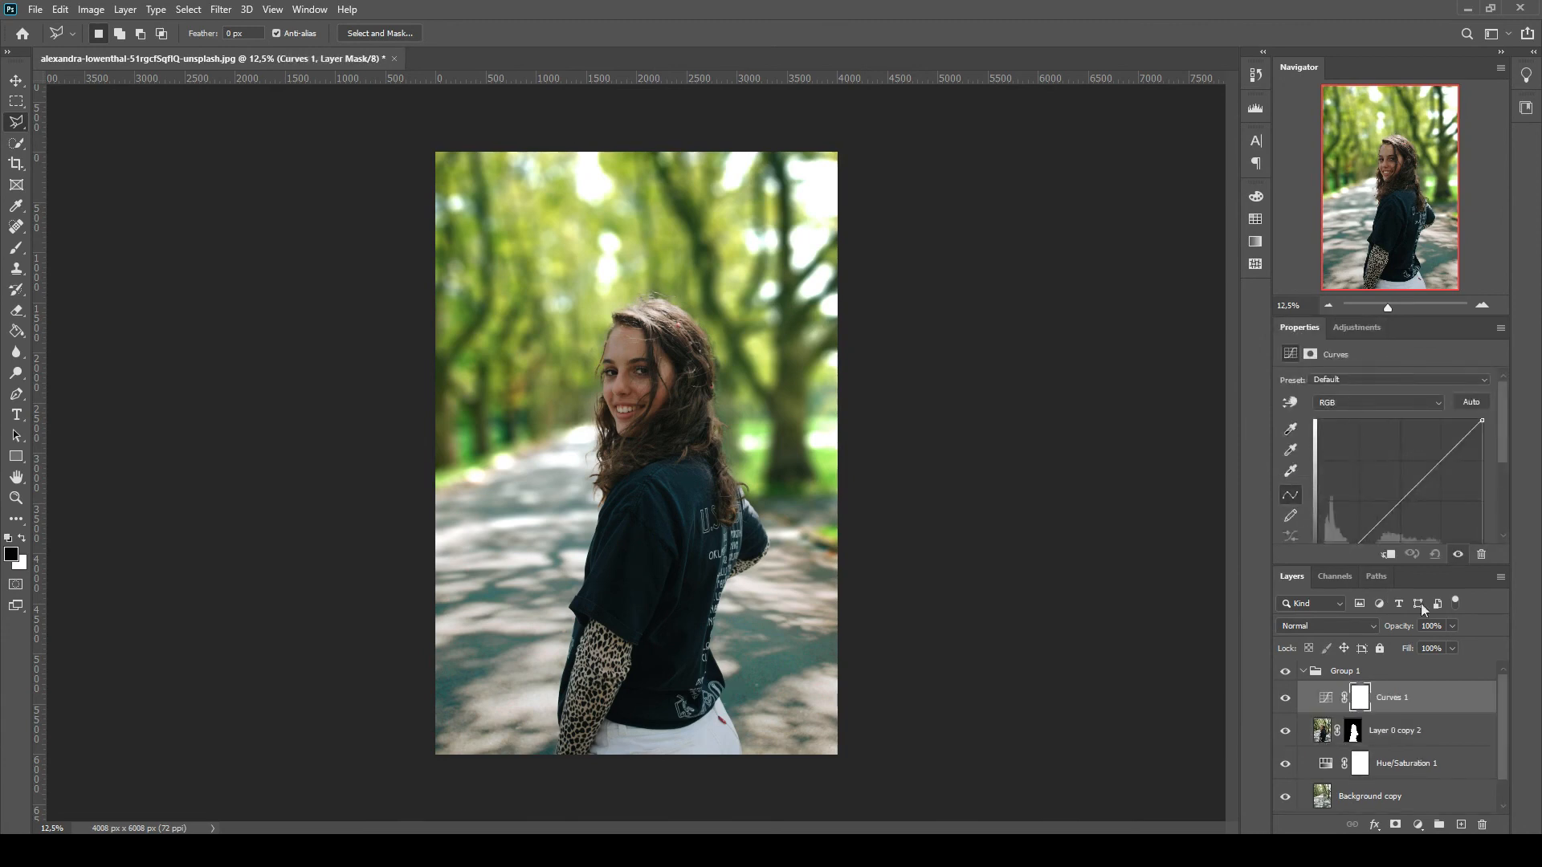
right_click(1450, 692)
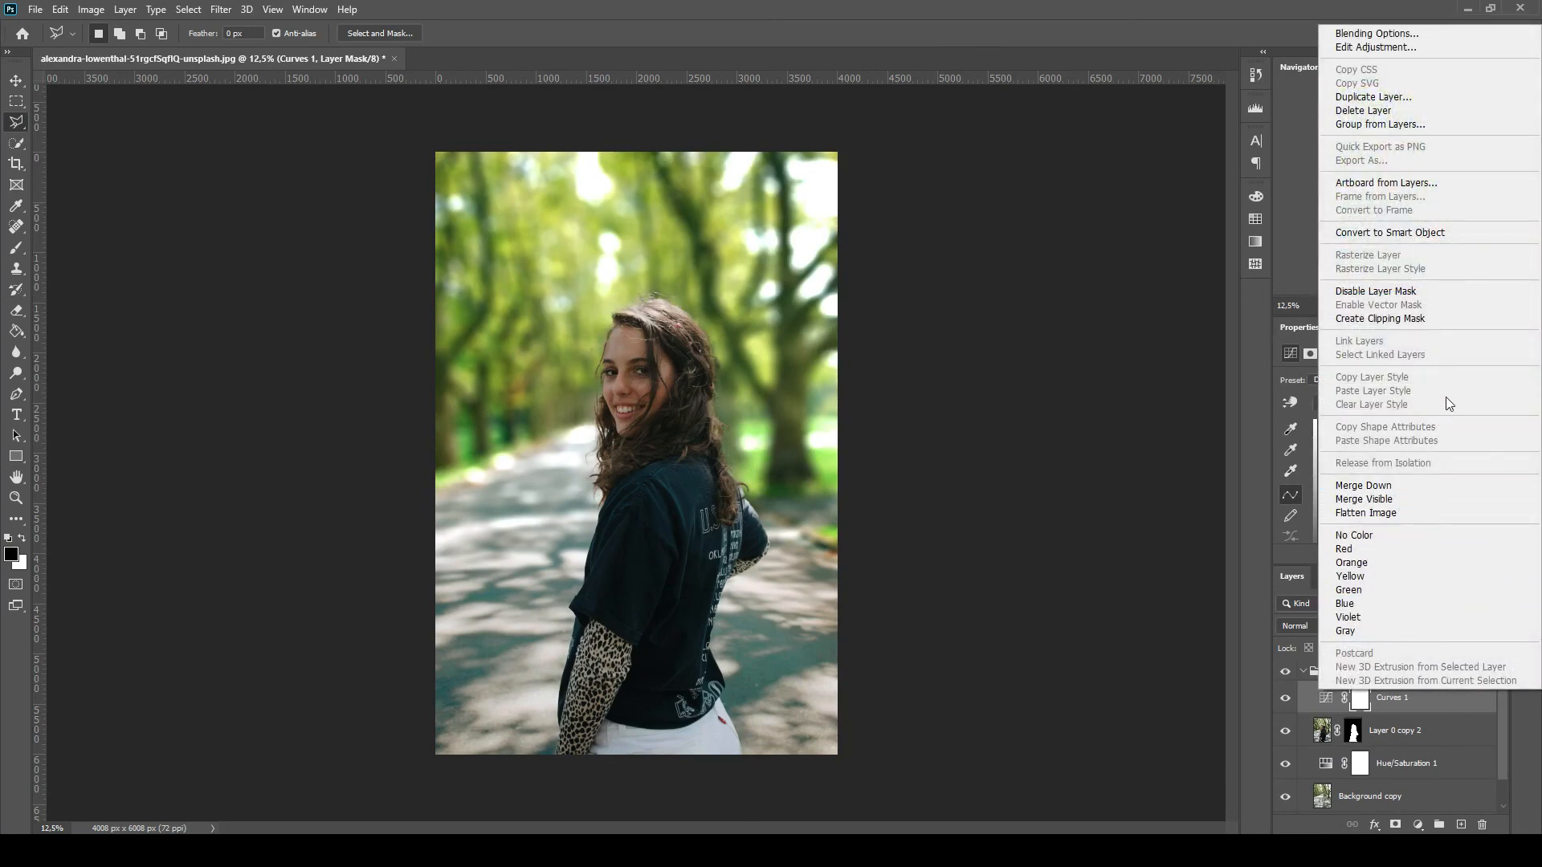
left_click(1428, 317)
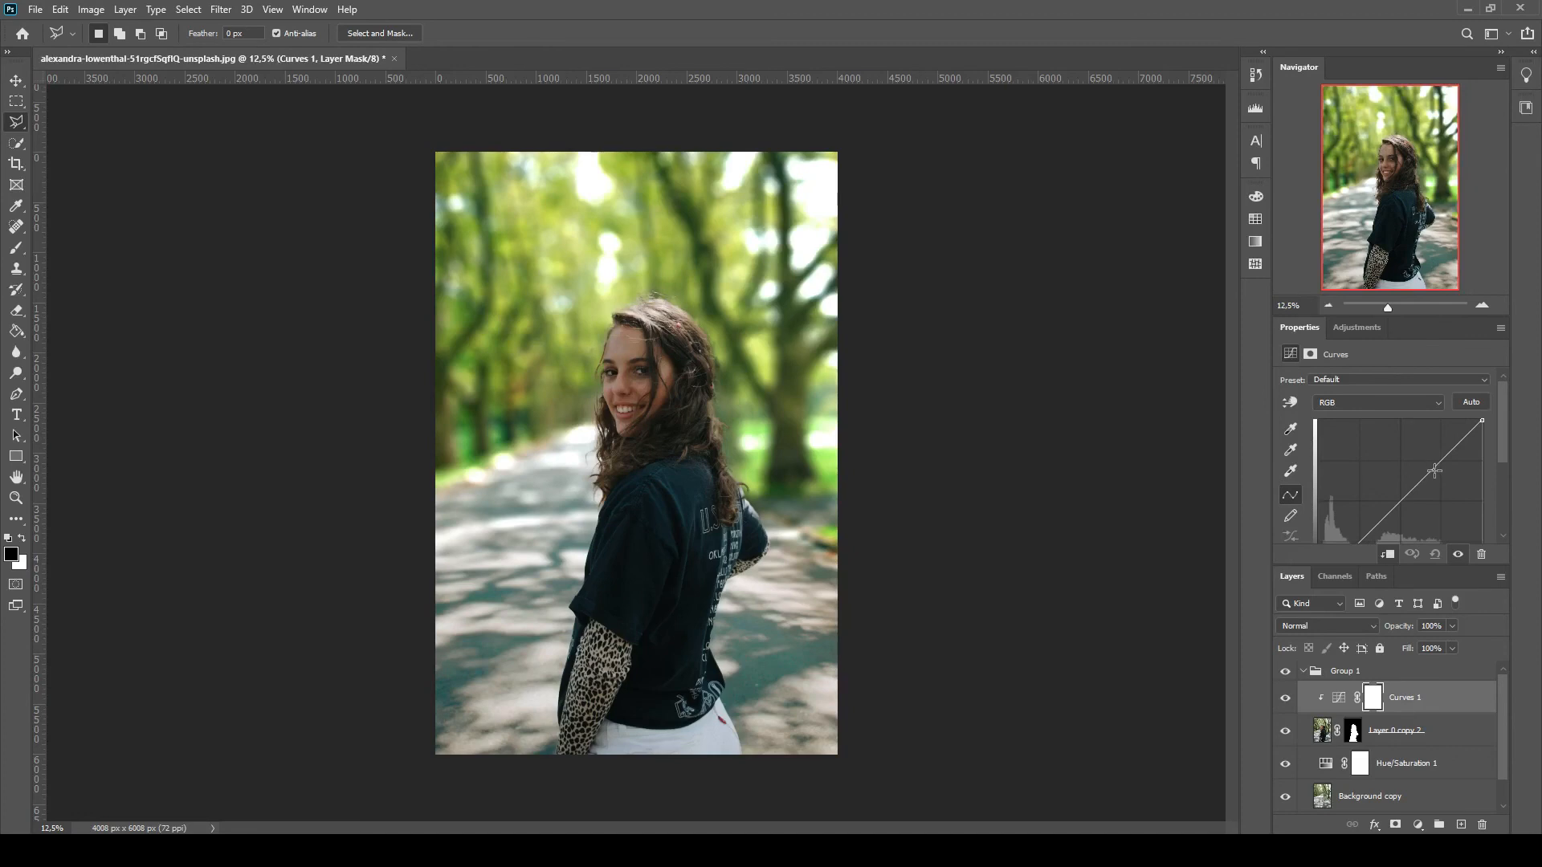
left_click_drag(1422, 479, 1396, 451)
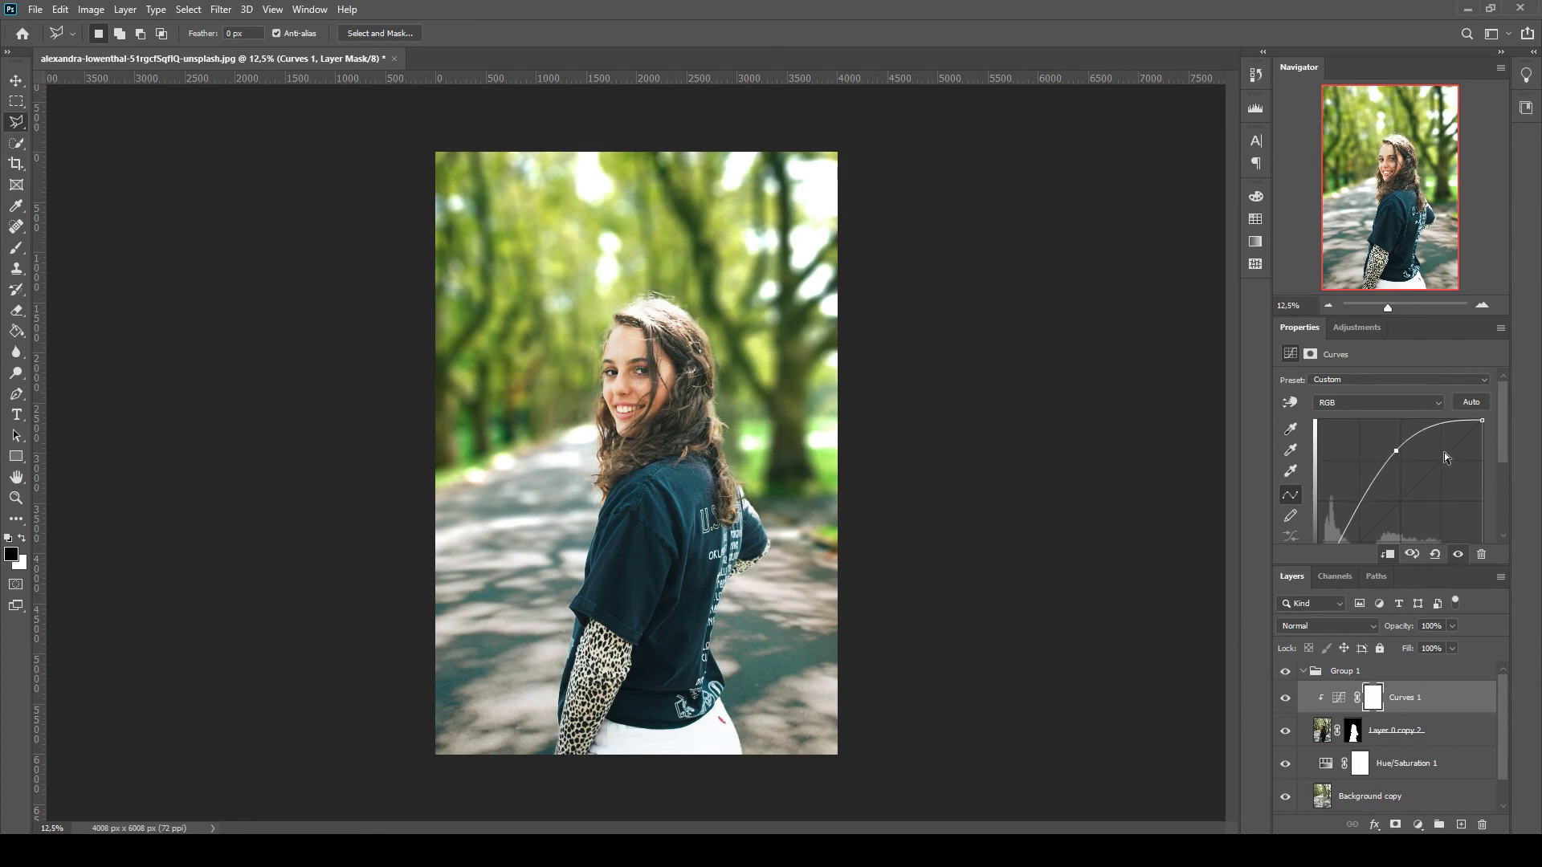
Step: Add a Photo Filter layer above Curves 1 with Warming Filter (85) at 41% density and compare the image with and without it
left_click(1448, 706)
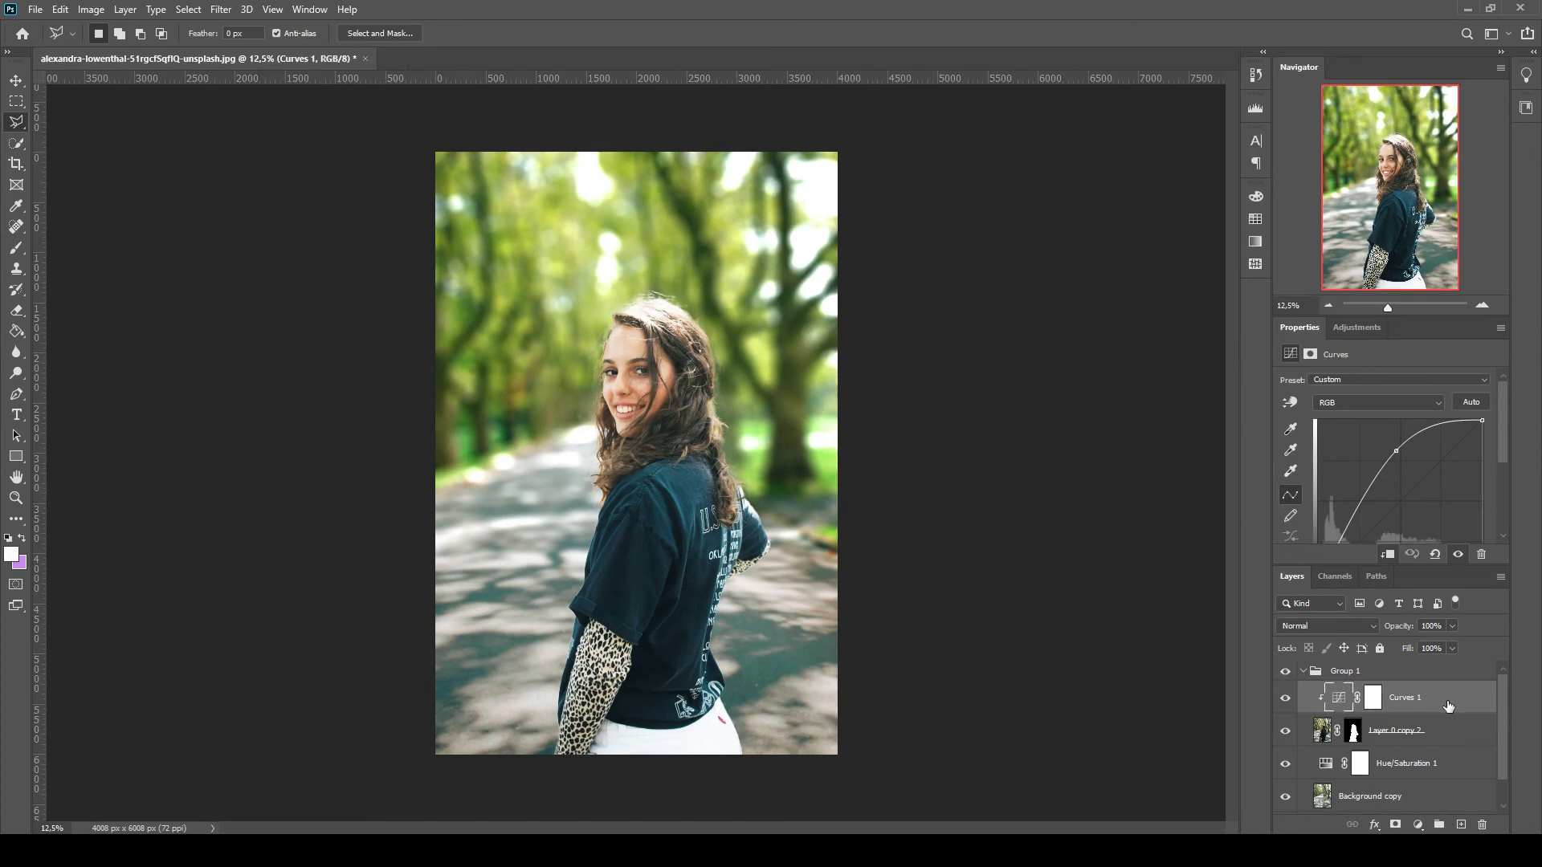
left_click(1364, 329)
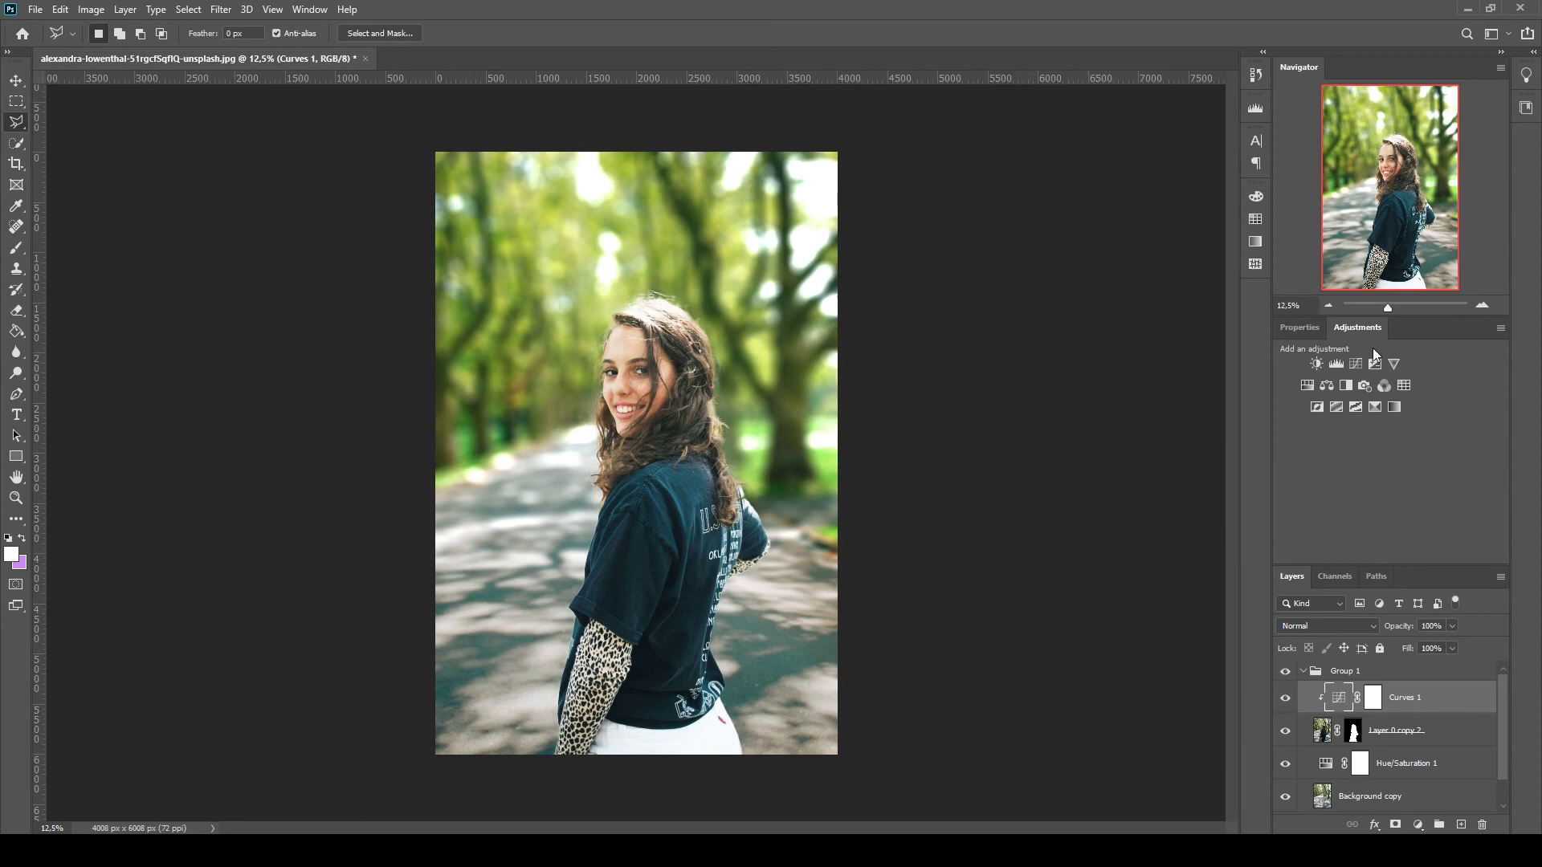
left_click(1364, 385)
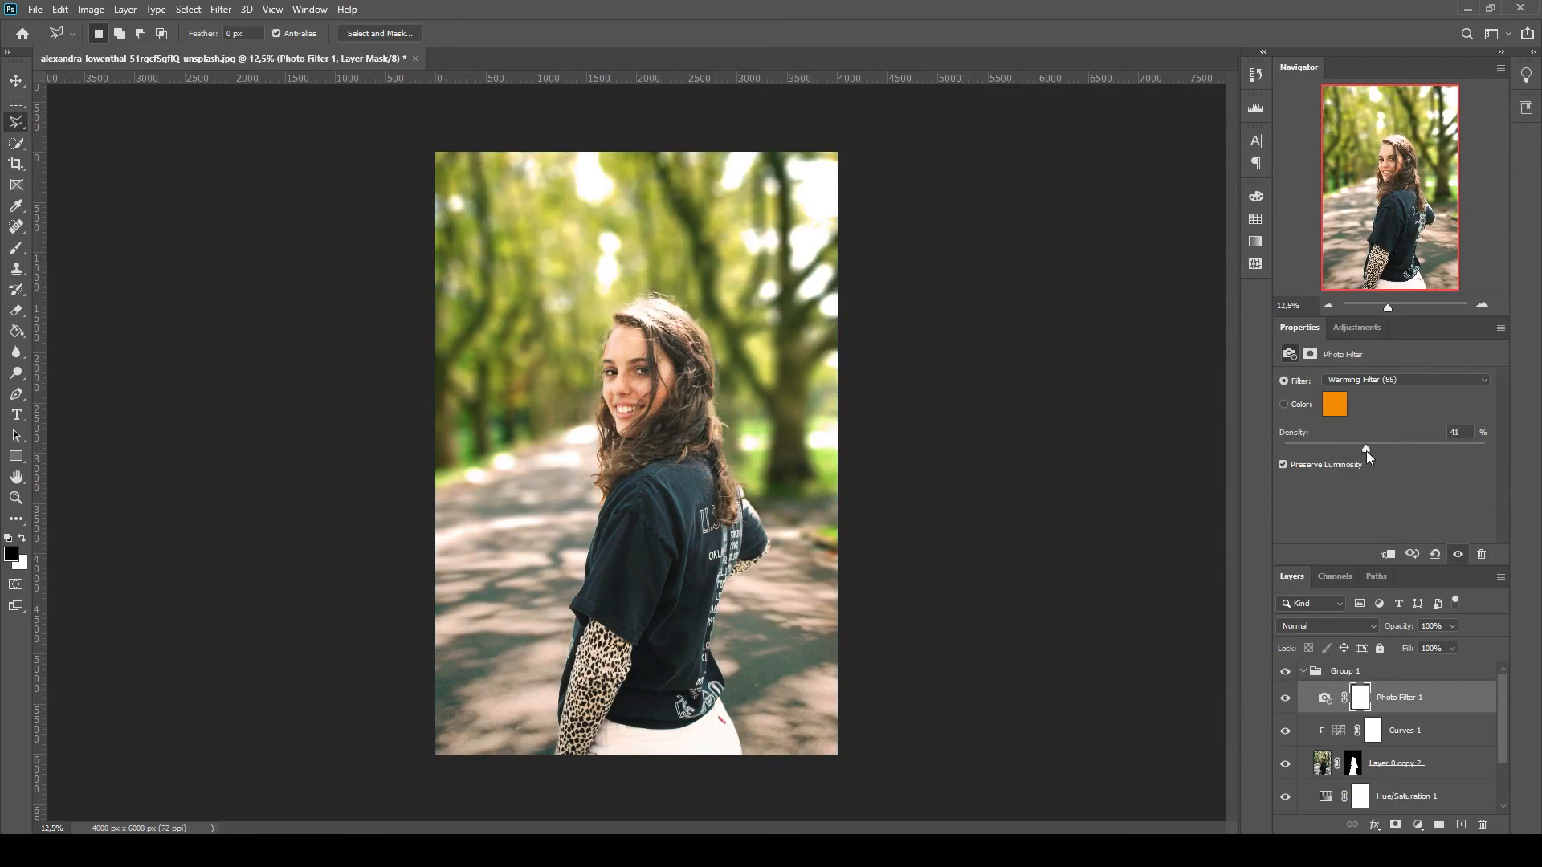
left_click(1286, 703)
left_click(1285, 703)
left_click(1286, 704)
left_click(1286, 703)
Step: Collapse Group 1 and toggle its visibility to compare the finished edit with the Original layer
left_click(1302, 673)
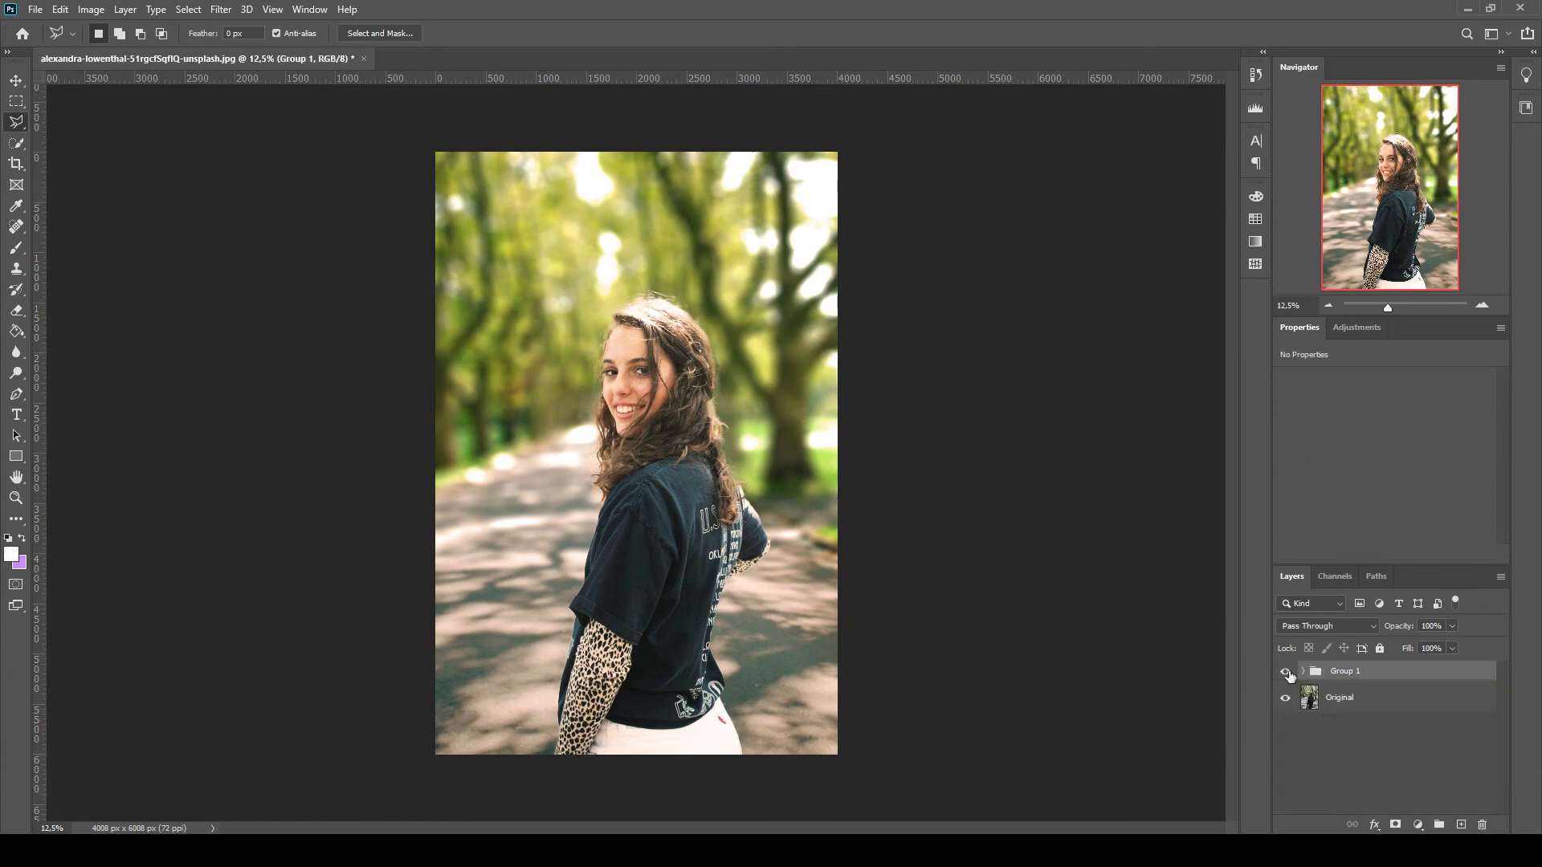
left_click(1287, 673)
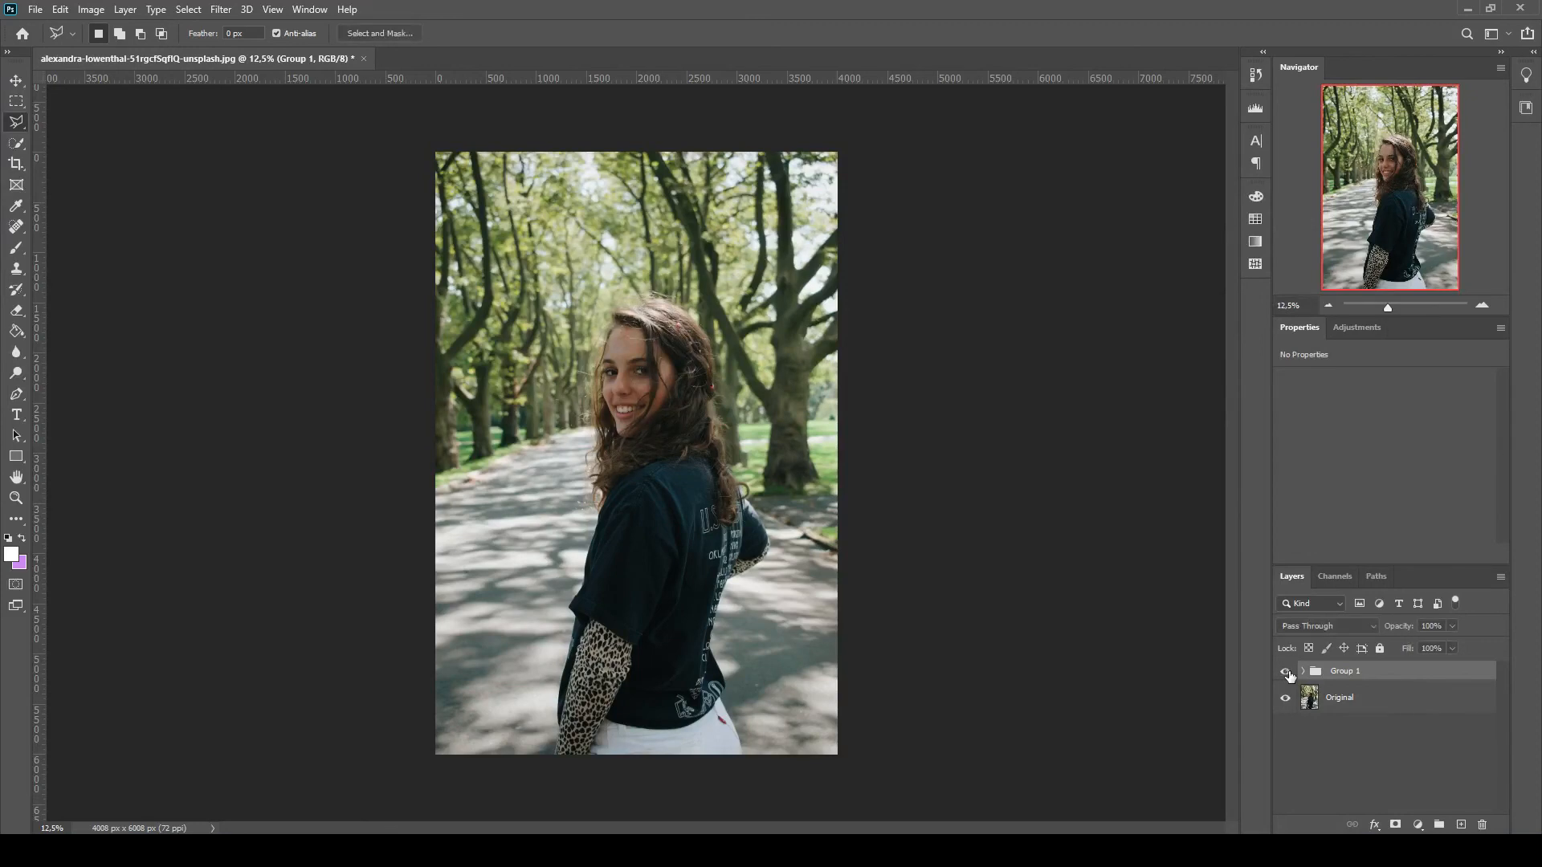
left_click(1286, 672)
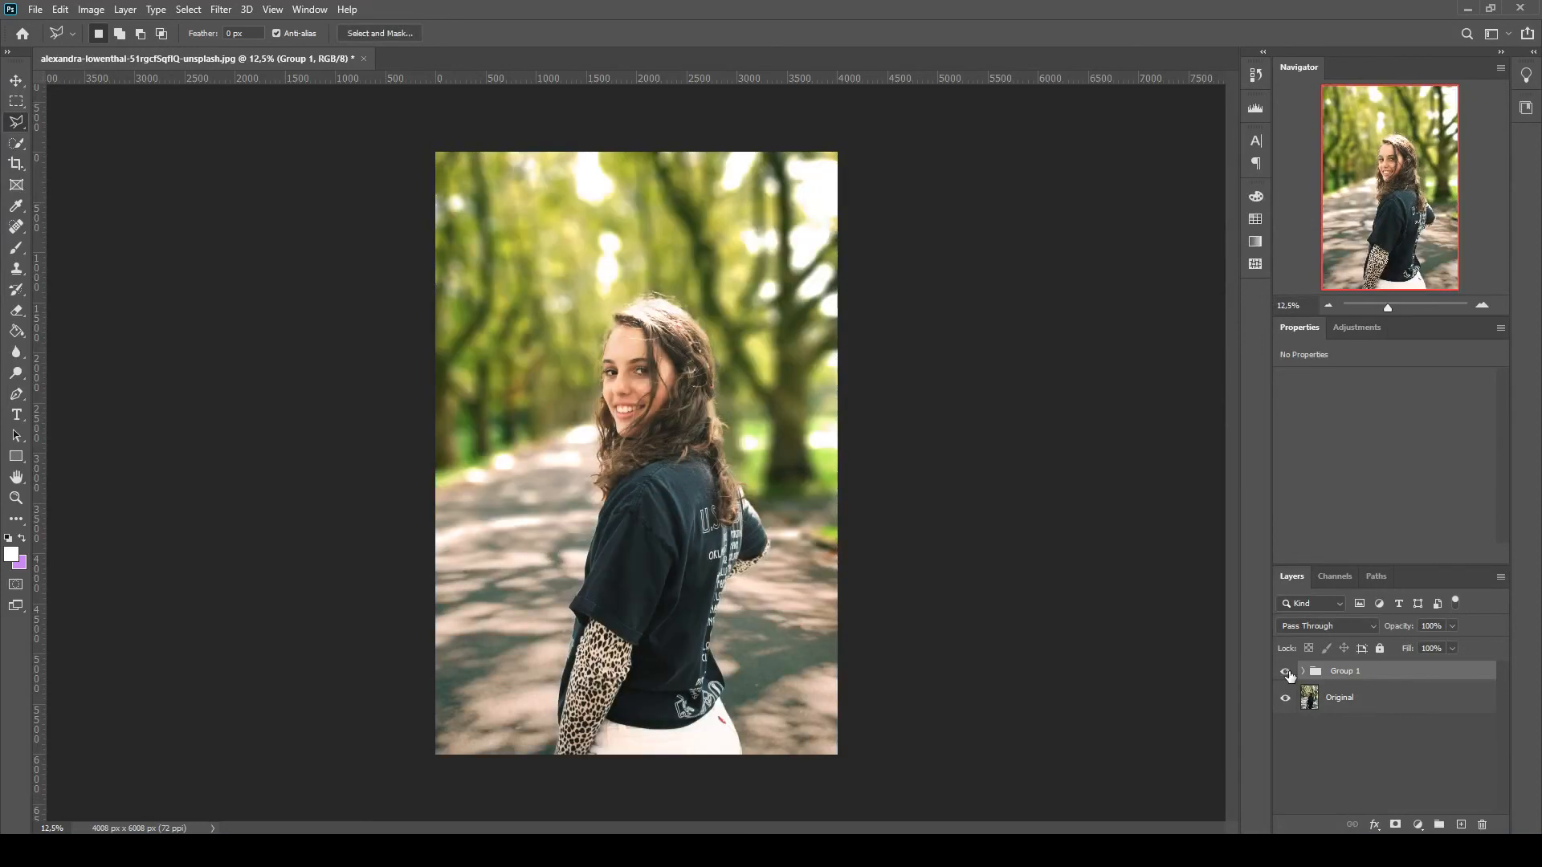
left_click(1287, 673)
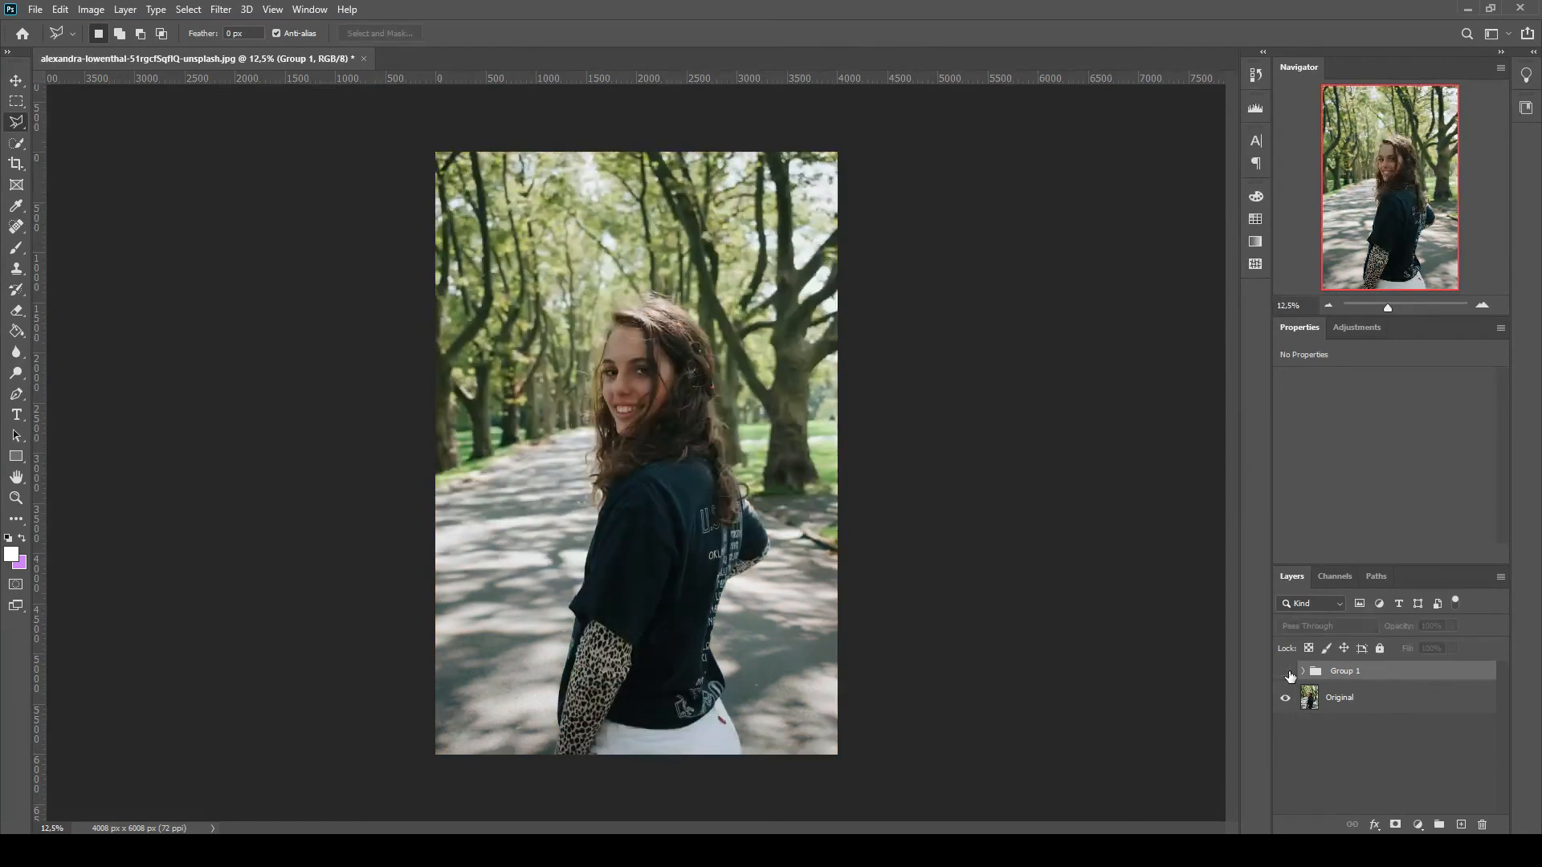
left_click(1287, 672)
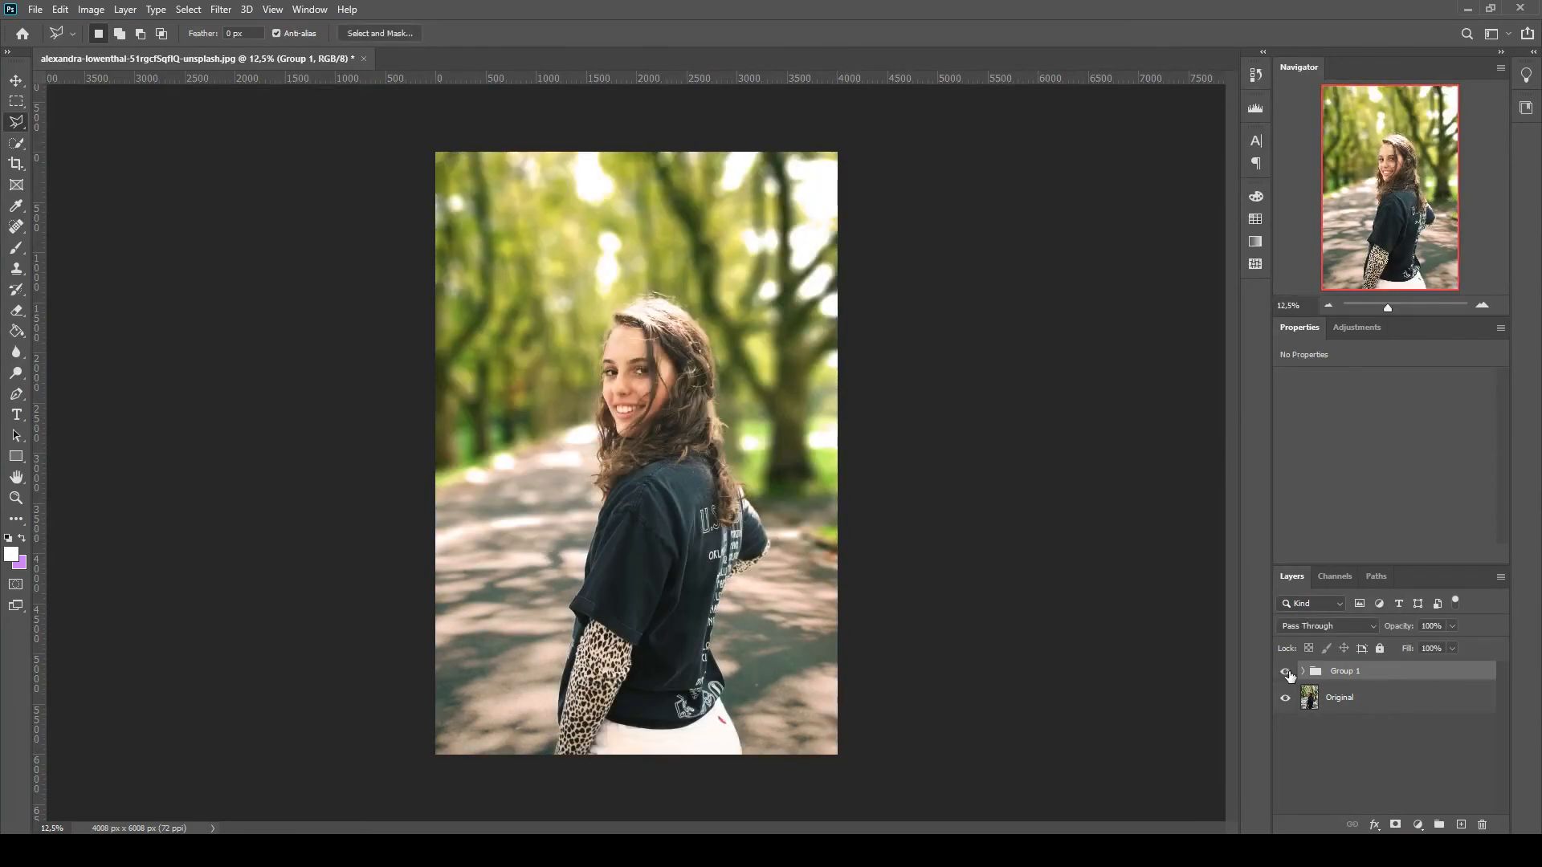